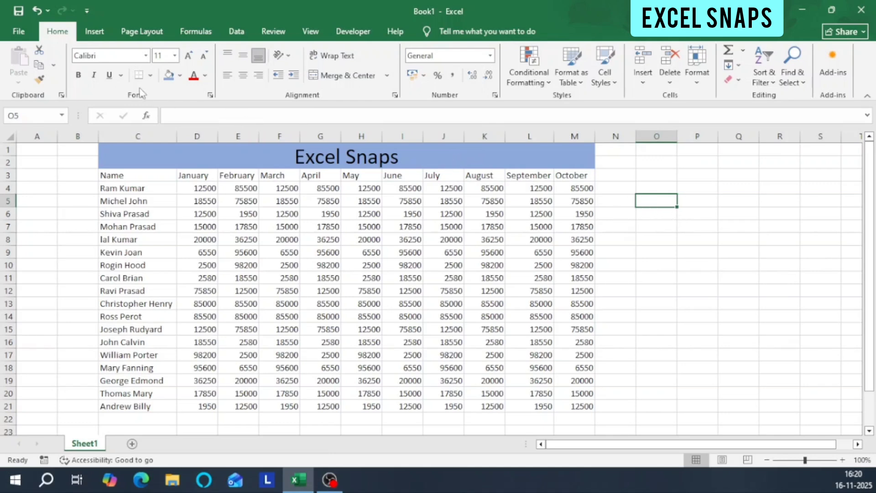
pyautogui.click(146, 57)
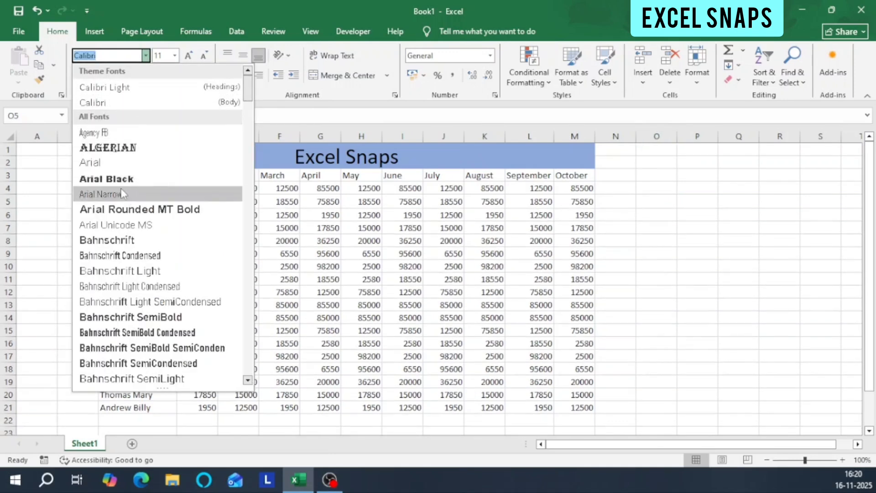
pyautogui.click(55, 176)
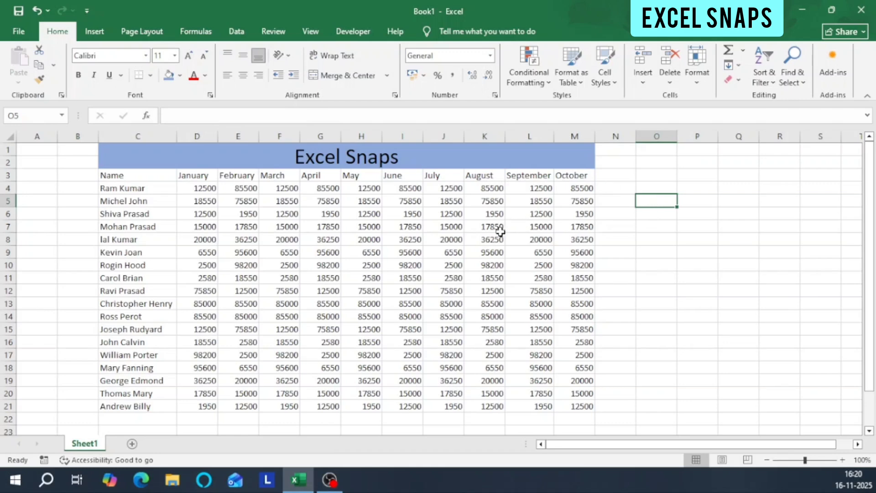
# Enter "Excel Snaps" in cell O5 and set its font to Algerian.
pyautogui.write('Excel')
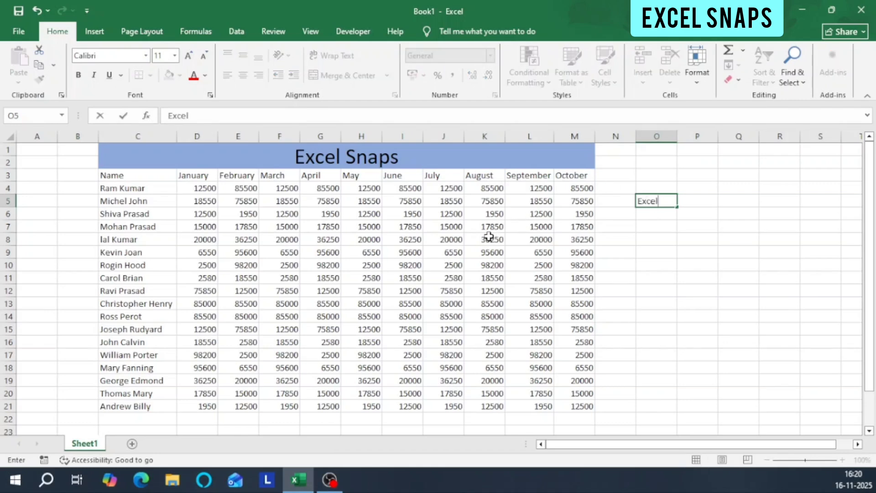
pyautogui.write(' Snaps')
pyautogui.press('Tab')
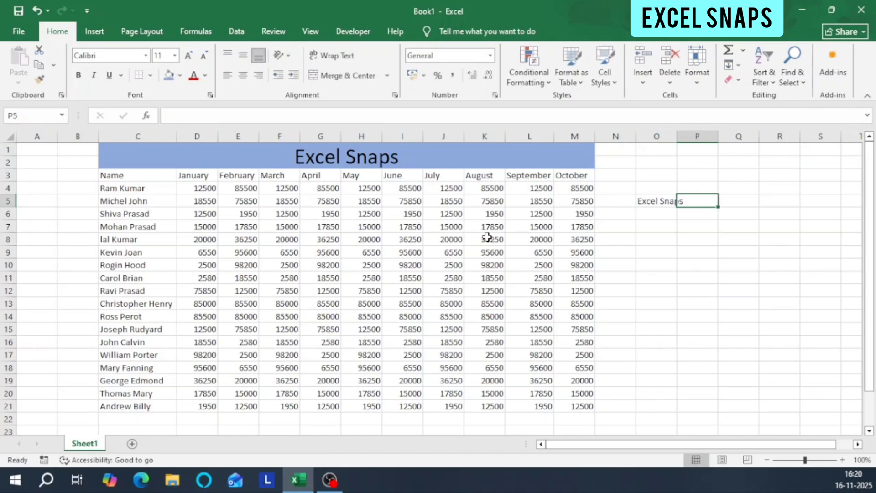
pyautogui.click(658, 202)
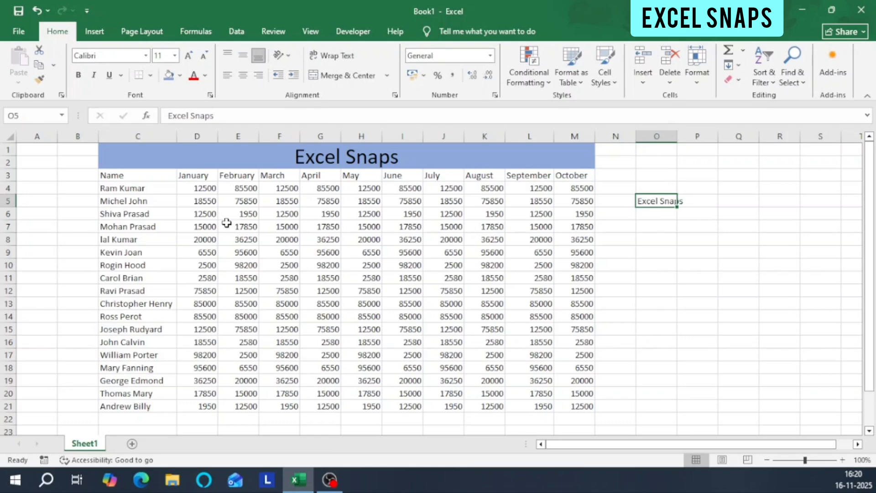
pyautogui.click(146, 55)
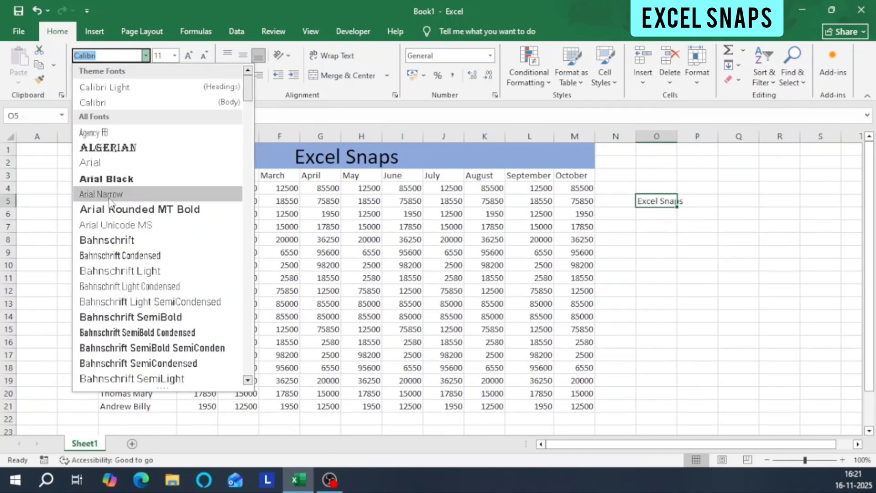
pyautogui.click(121, 150)
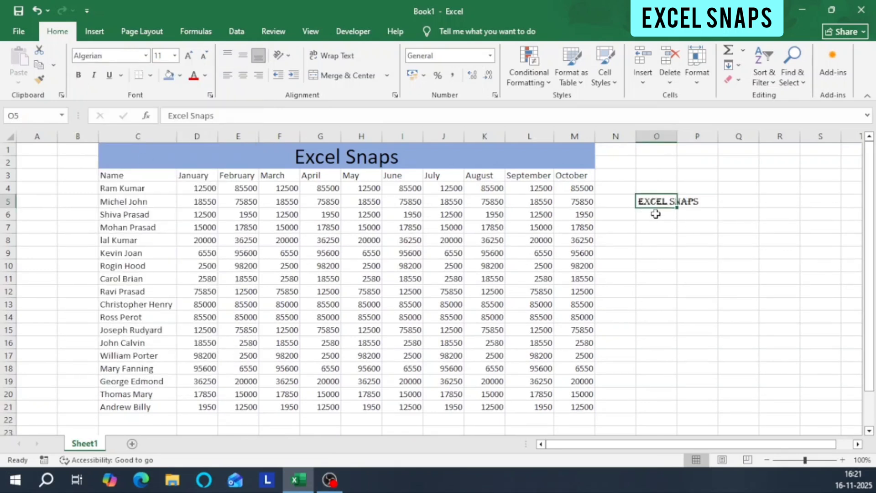
# Set the font size of cell O5 to 18 and return it to 11.
pyautogui.click(174, 55)
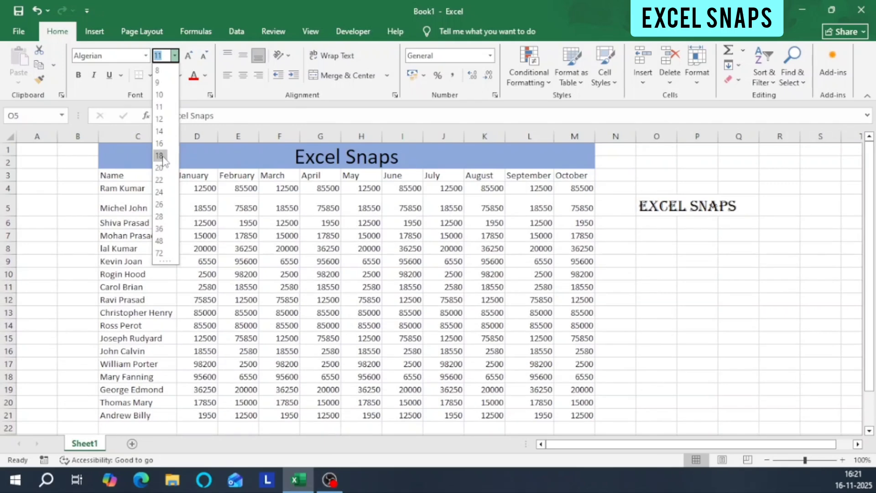
pyautogui.click(159, 156)
pyautogui.click(174, 55)
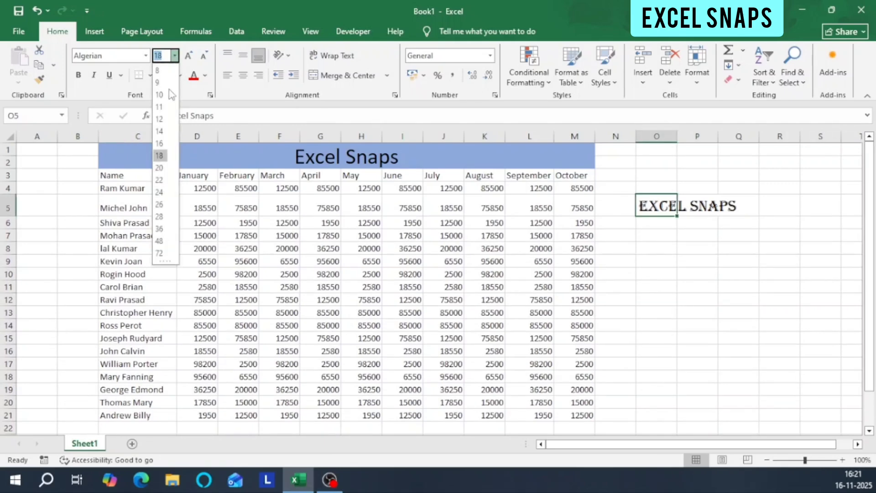
pyautogui.click(161, 106)
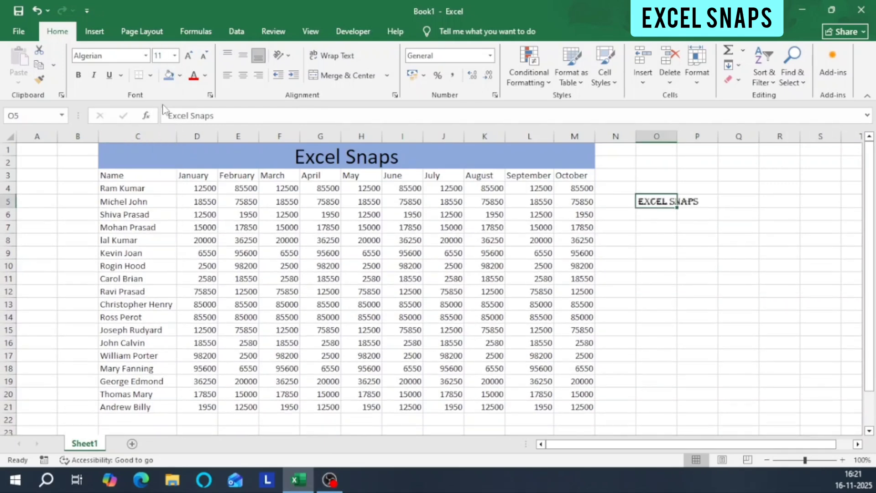
# Increase the font size of cell O5 by one level and decrease it again.
pyautogui.click(192, 61)
pyautogui.click(188, 59)
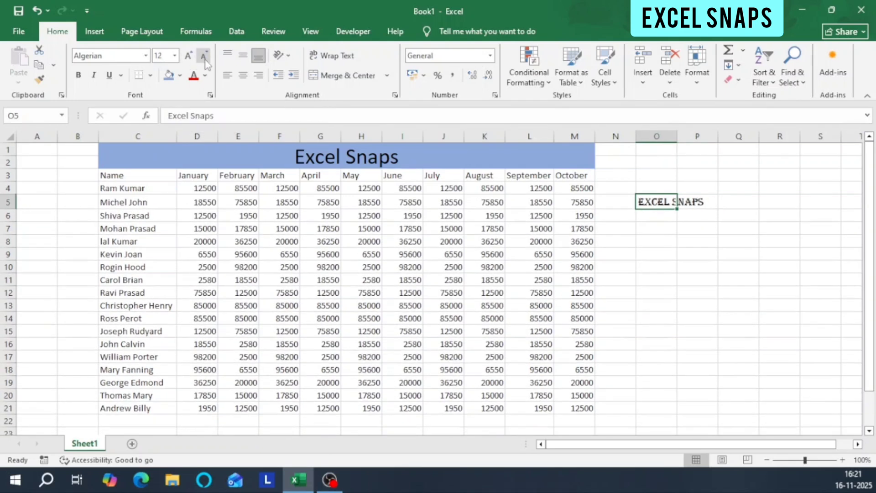
pyautogui.click(204, 57)
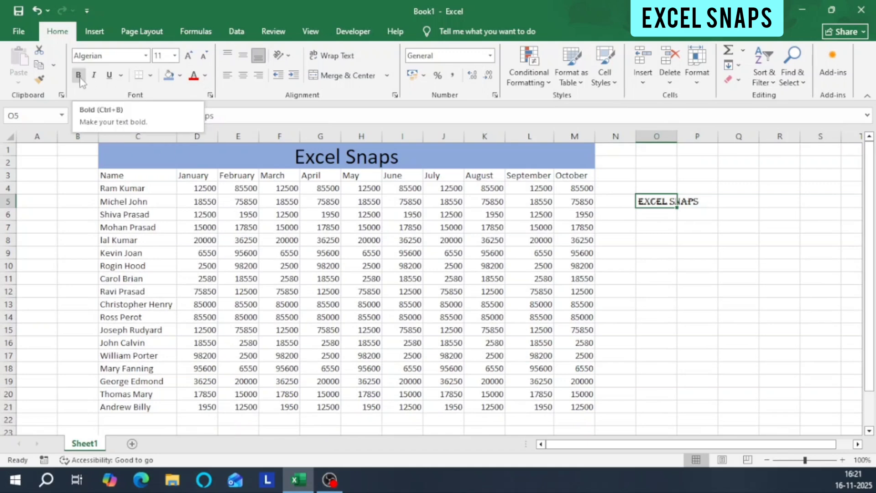
# Enter "Excel Snaps" in cell O6, directly below the Algerian text.
pyautogui.click(660, 216)
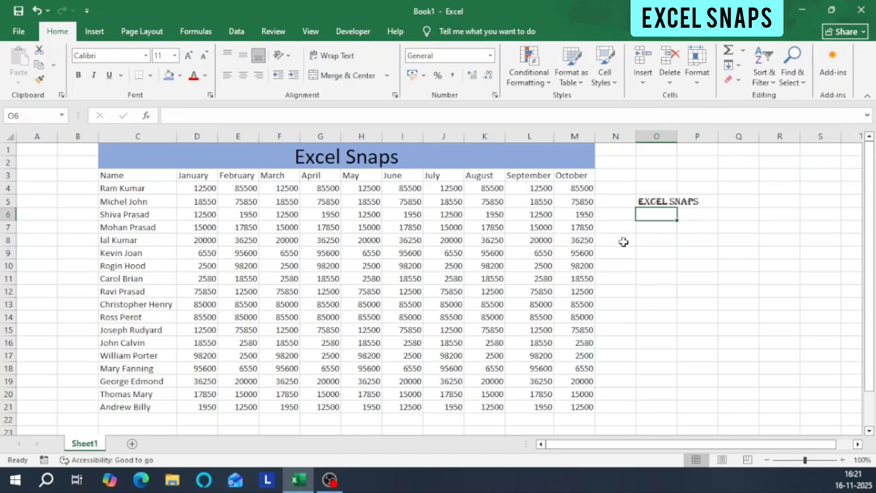
pyautogui.write('Excel Snapsx')
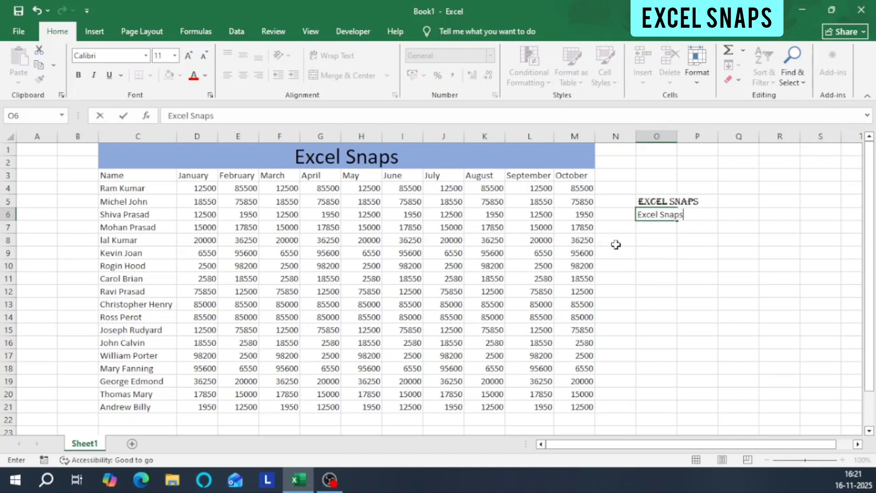
pyautogui.press('Tab')
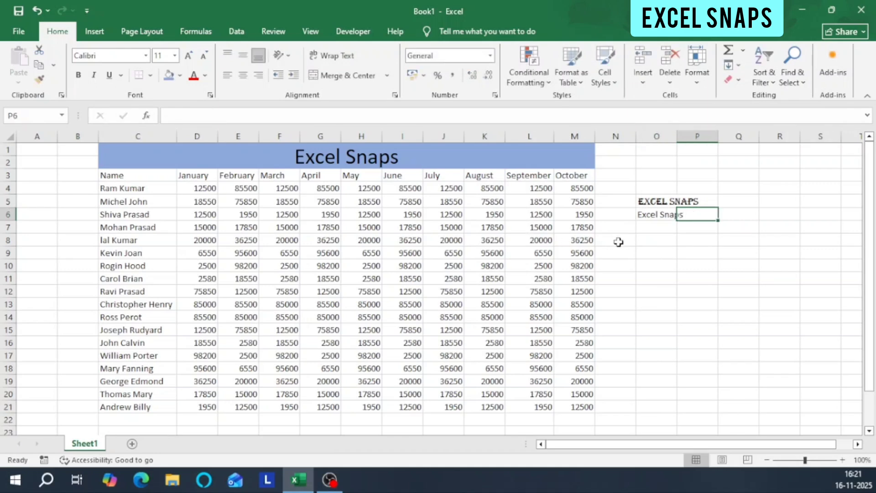
# Format the text in cell O6 as bold and italic with a single underline.
pyautogui.click(658, 214)
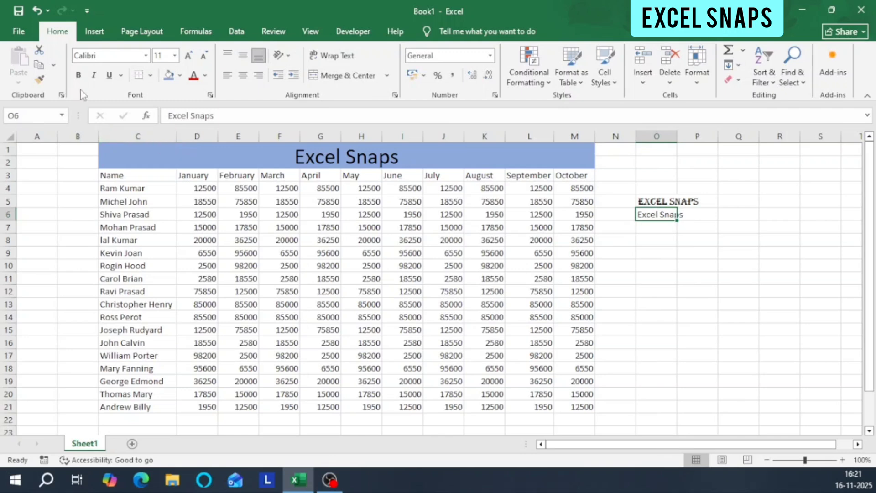
pyautogui.click(78, 76)
pyautogui.click(94, 76)
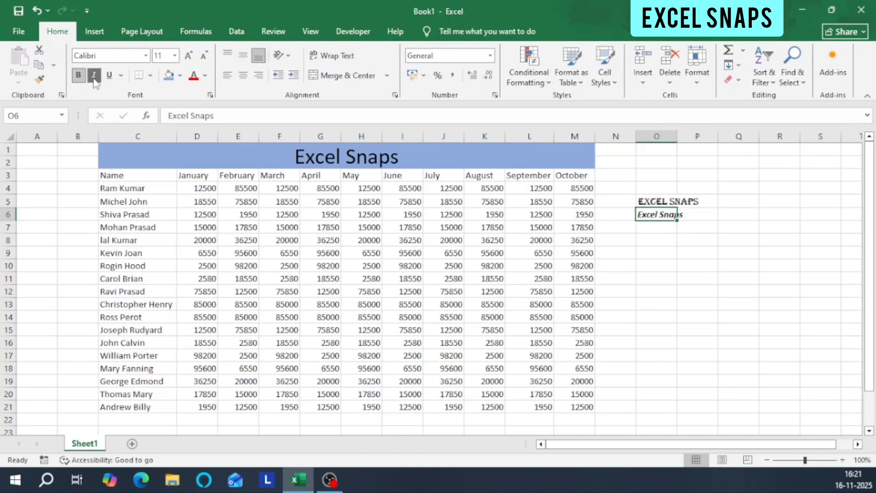
pyautogui.click(122, 77)
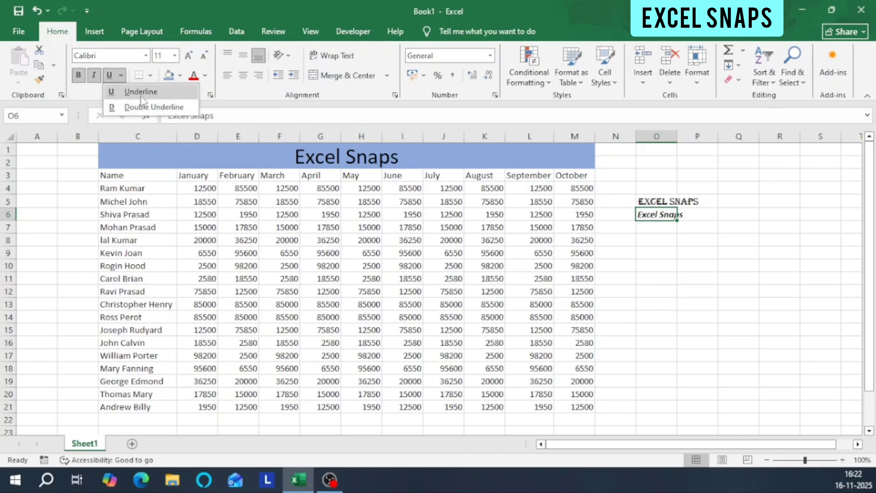
pyautogui.click(139, 92)
pyautogui.click(707, 226)
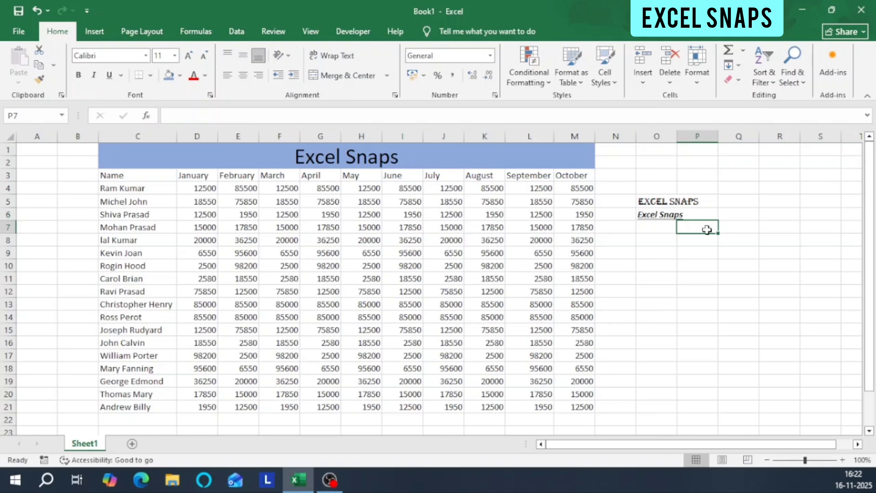
# Change the underline style of cell O6 to Double Underline.
pyautogui.click(660, 216)
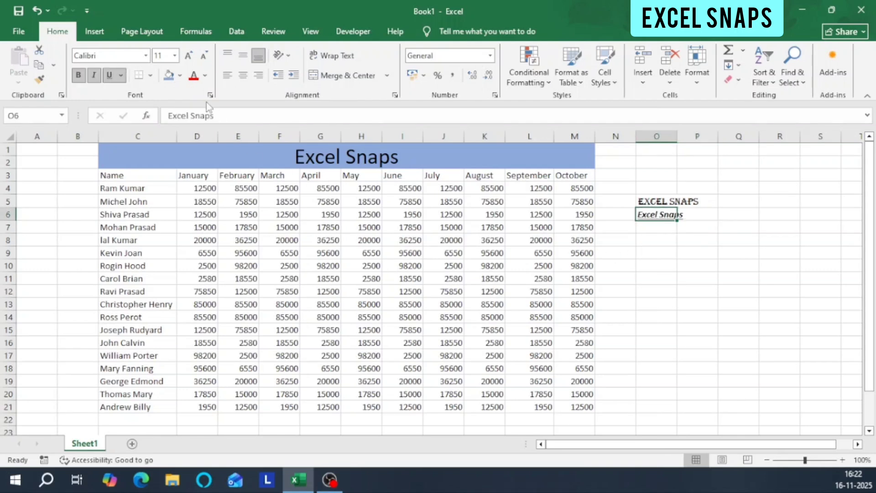
pyautogui.click(122, 75)
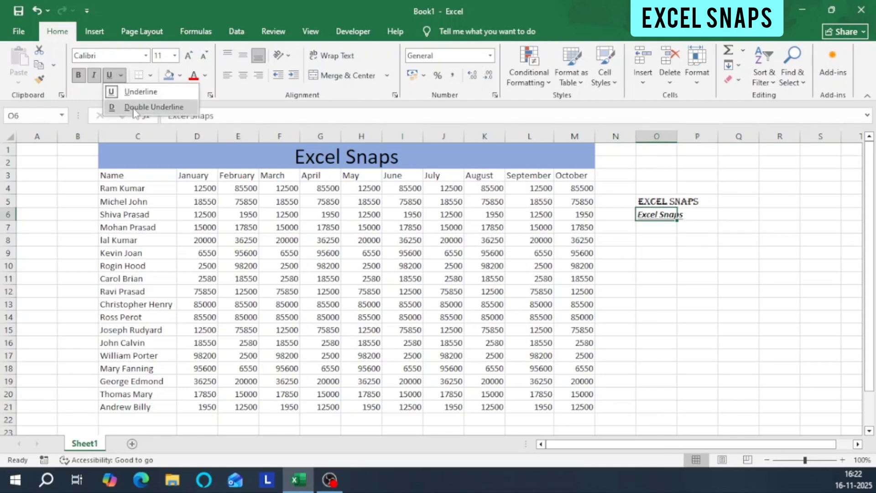
pyautogui.click(134, 107)
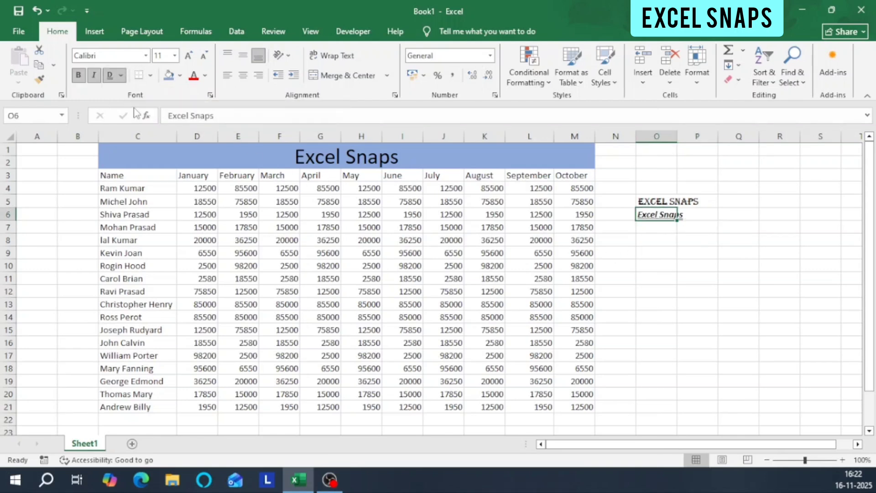
pyautogui.click(682, 230)
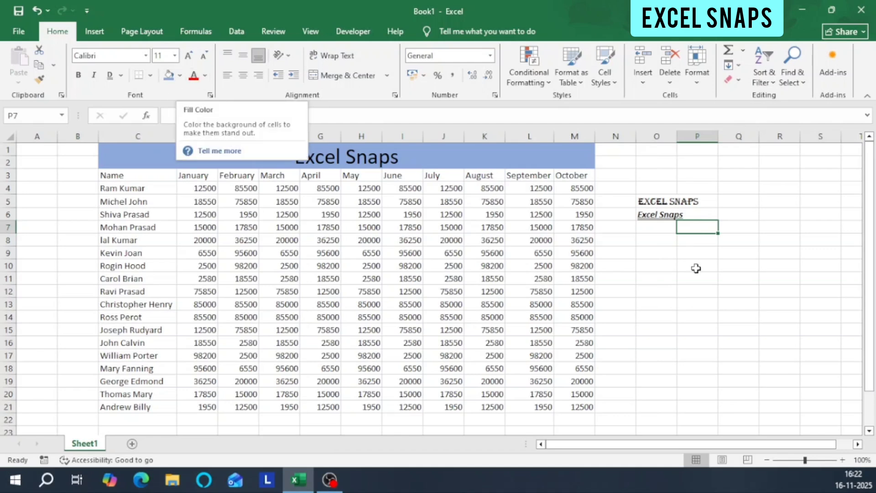
# Set the font color of cell O6 to standard red and its fill color to a light gold.
pyautogui.click(666, 215)
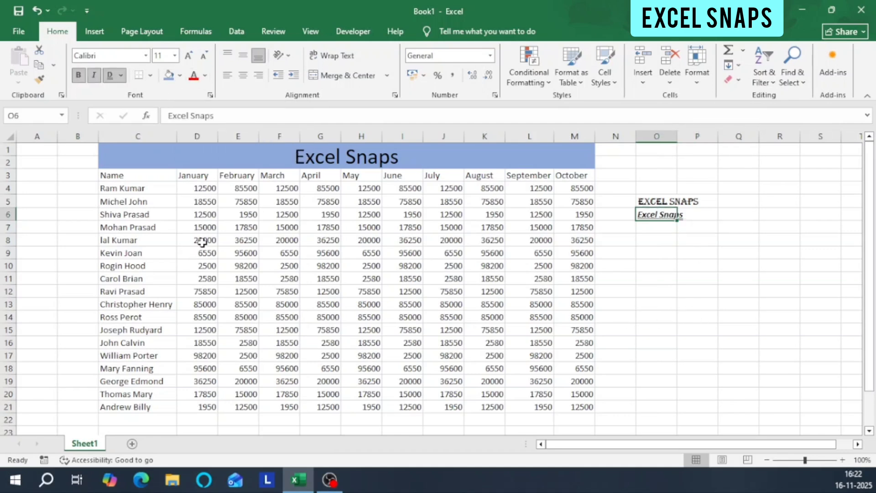
pyautogui.click(205, 77)
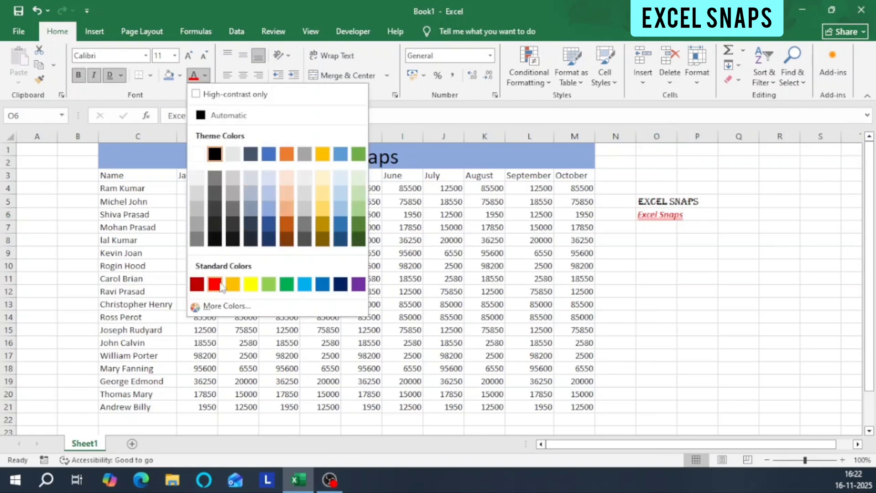
pyautogui.click(215, 284)
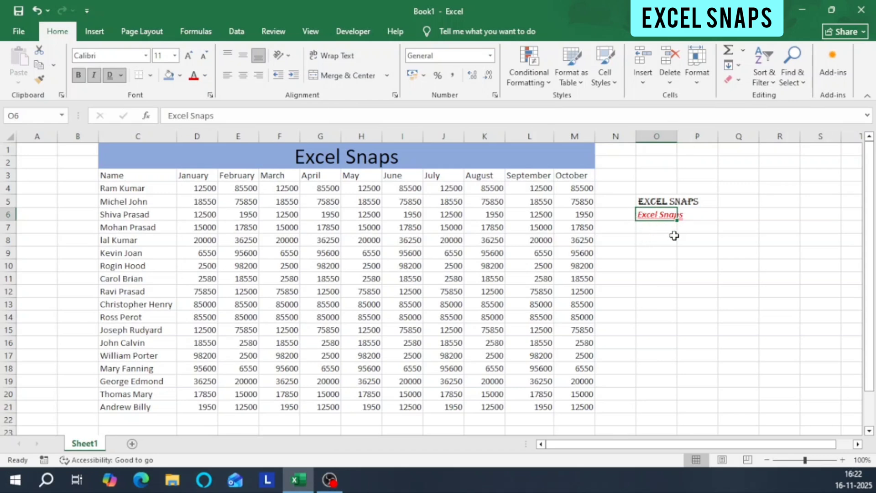
pyautogui.click(180, 75)
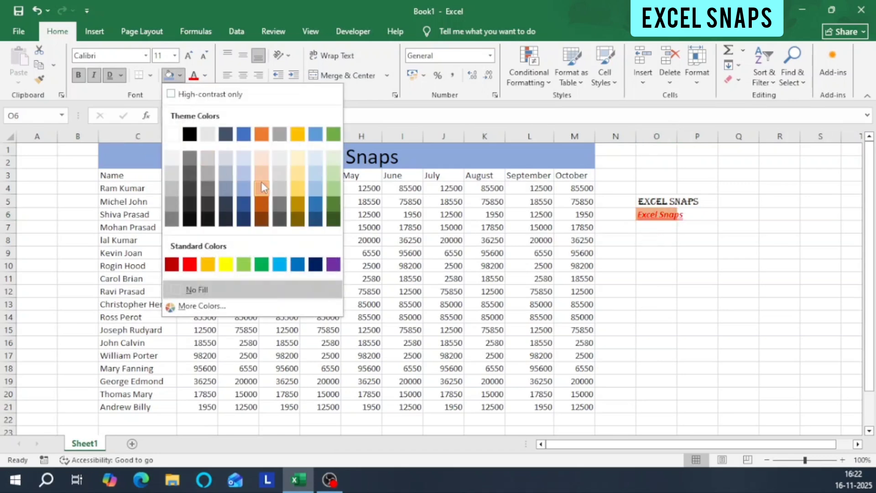
pyautogui.click(297, 178)
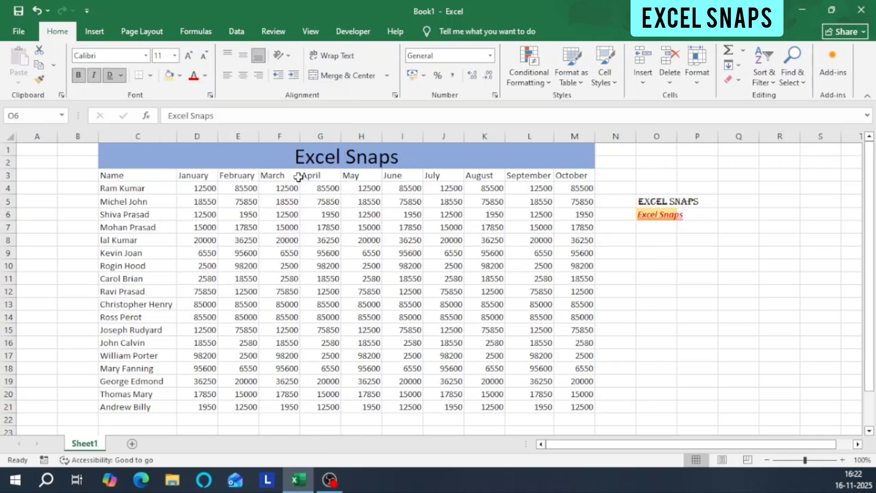
pyautogui.click(675, 227)
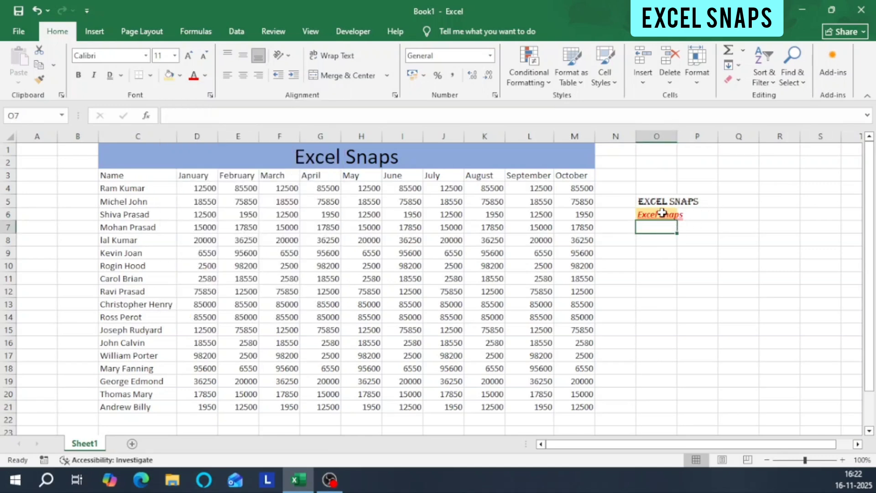
pyautogui.click(657, 215)
pyautogui.moveTo(659, 201); pyautogui.dragTo(661, 221)
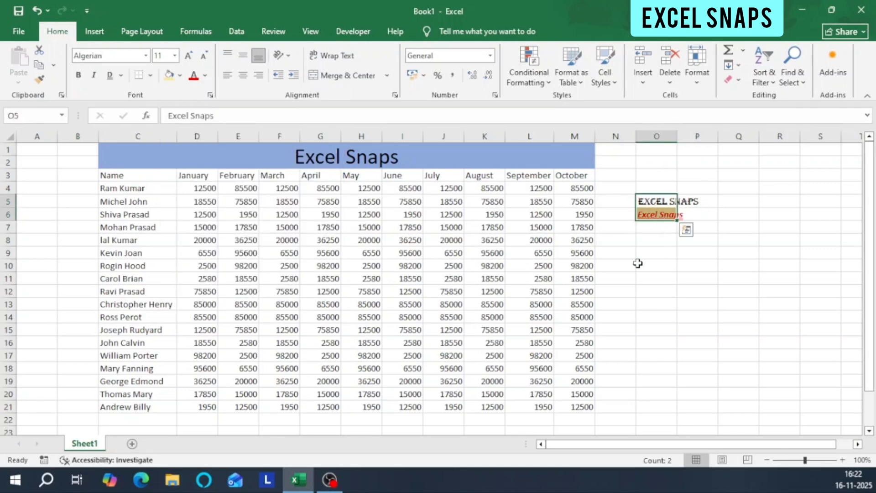
pyautogui.click(655, 253)
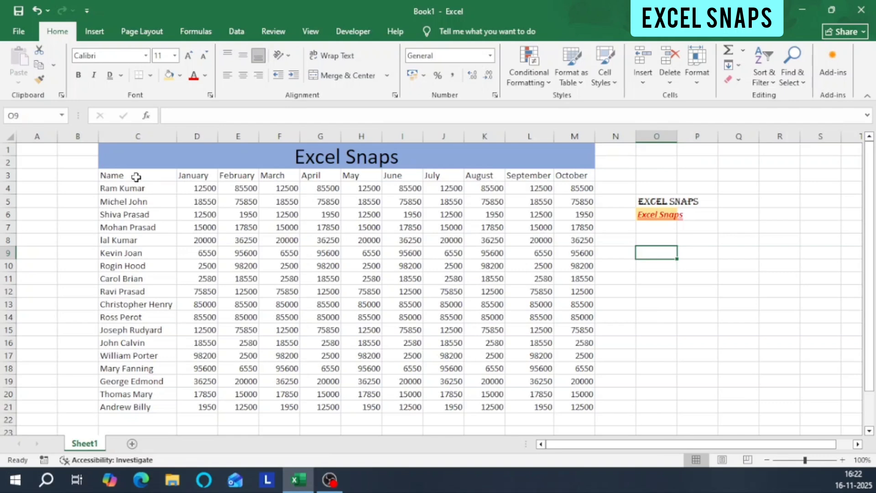
pyautogui.moveTo(196, 177); pyautogui.dragTo(557, 389)
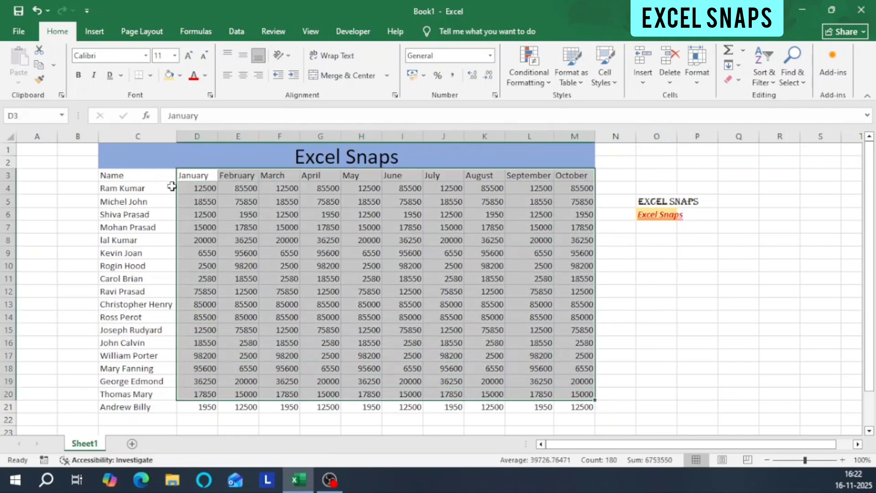
pyautogui.click(135, 177)
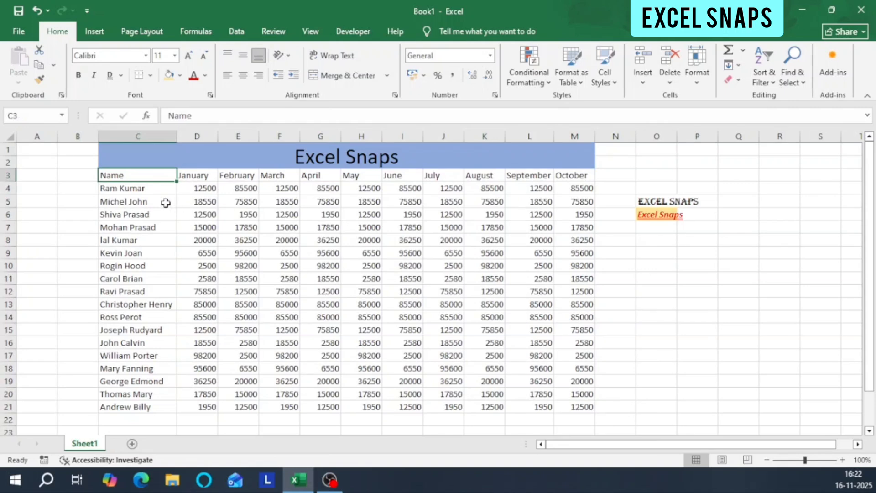
pyautogui.click(150, 75)
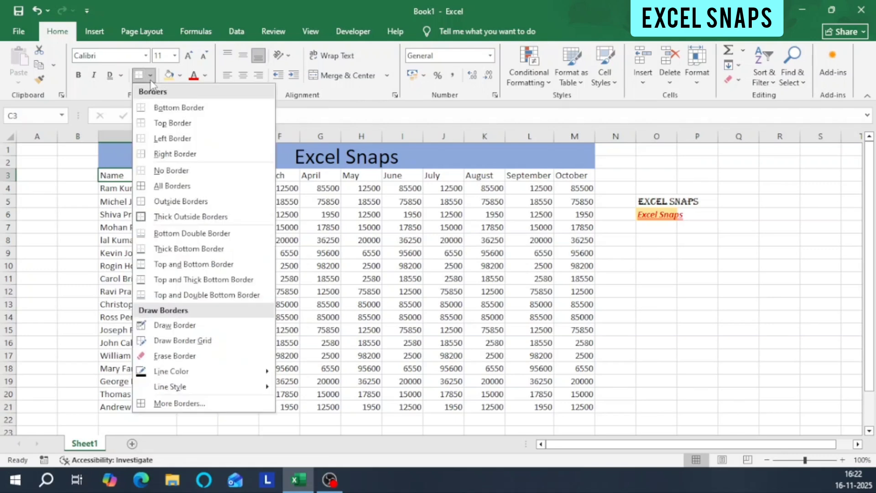
pyautogui.click(117, 194)
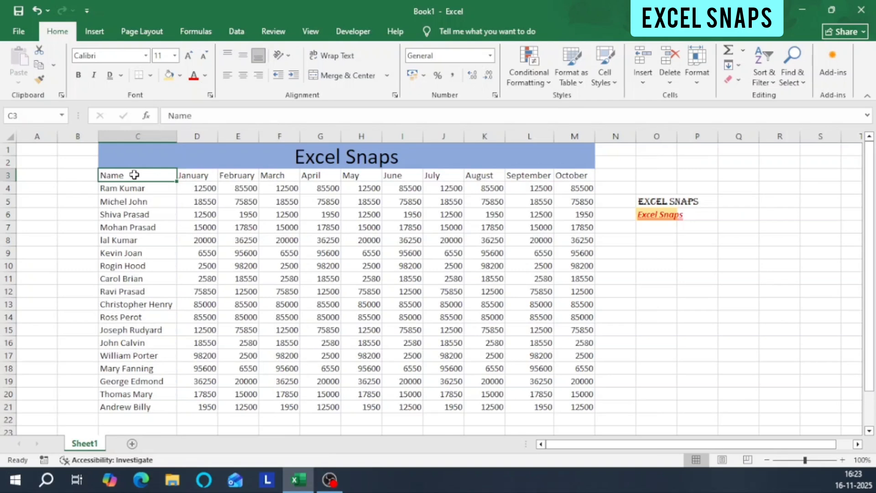
pyautogui.click(133, 201)
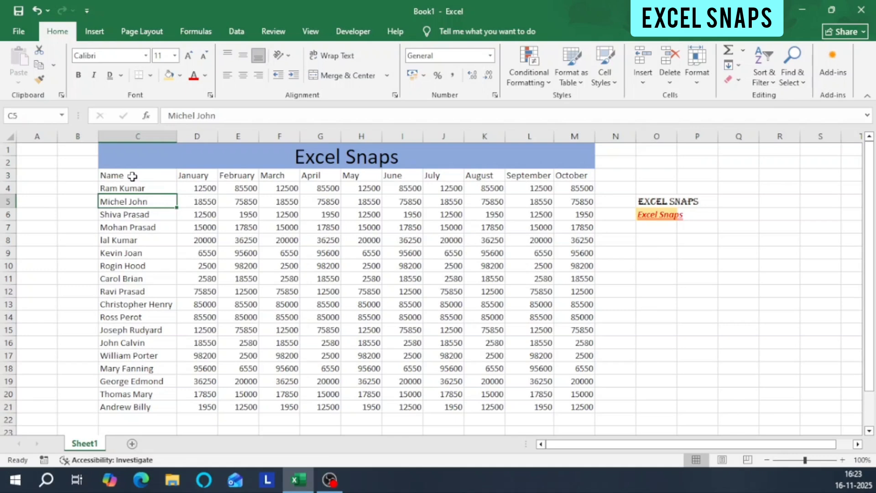
pyautogui.click(521, 257)
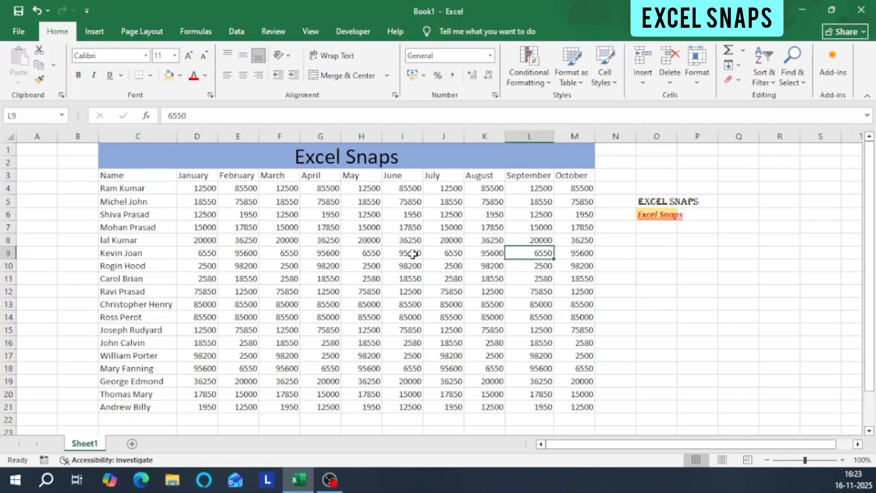
pyautogui.click(134, 178)
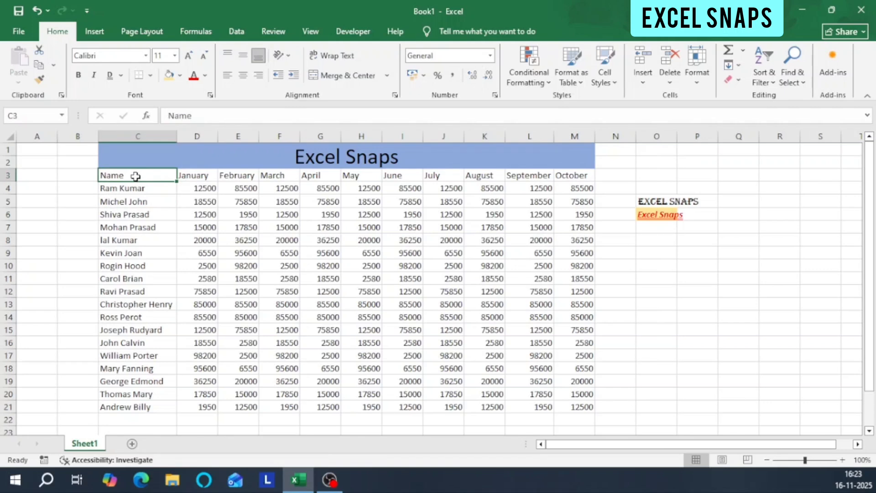
pyautogui.click(406, 278)
pyautogui.click(127, 175)
# Select the cell range C3:I11, from the Name header to the June value in row 11.
pyautogui.moveTo(126, 174)
pyautogui.mouseDown()
pyautogui.moveTo(452, 271)
pyautogui.moveTo(414, 280)
pyautogui.mouseUp()
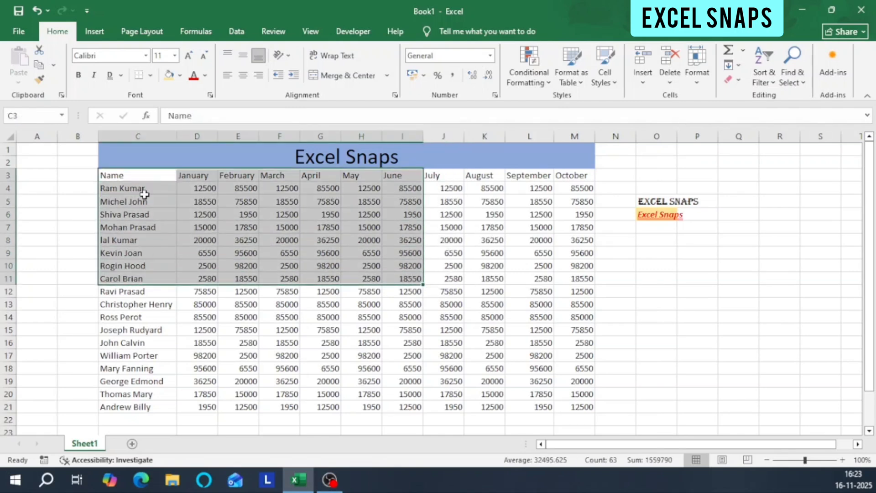
pyautogui.moveTo(142, 174); pyautogui.dragTo(417, 275)
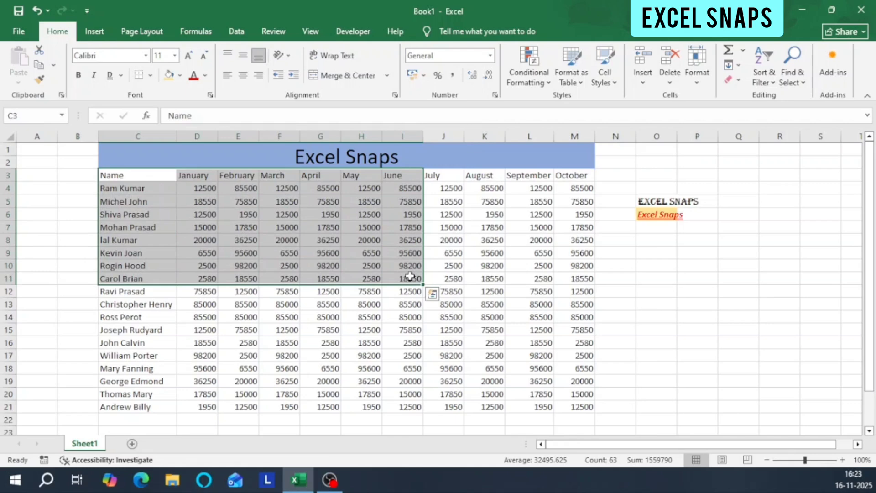
pyautogui.click(136, 175)
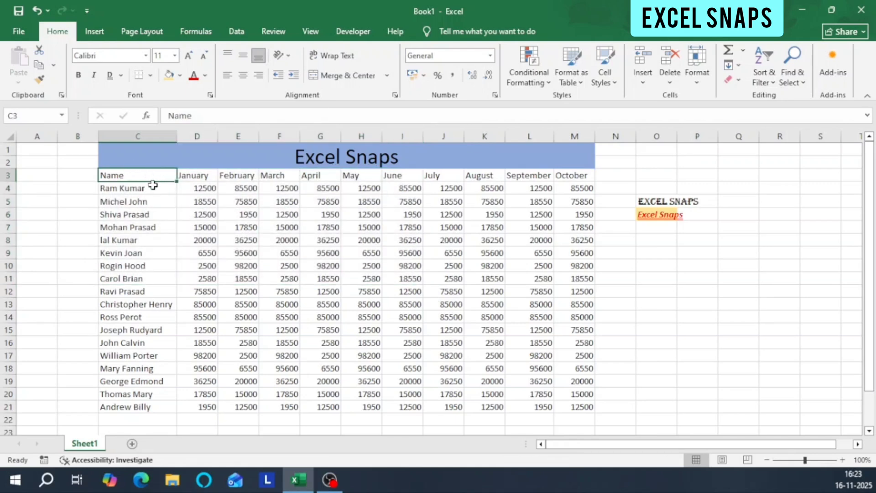
pyautogui.click(408, 278)
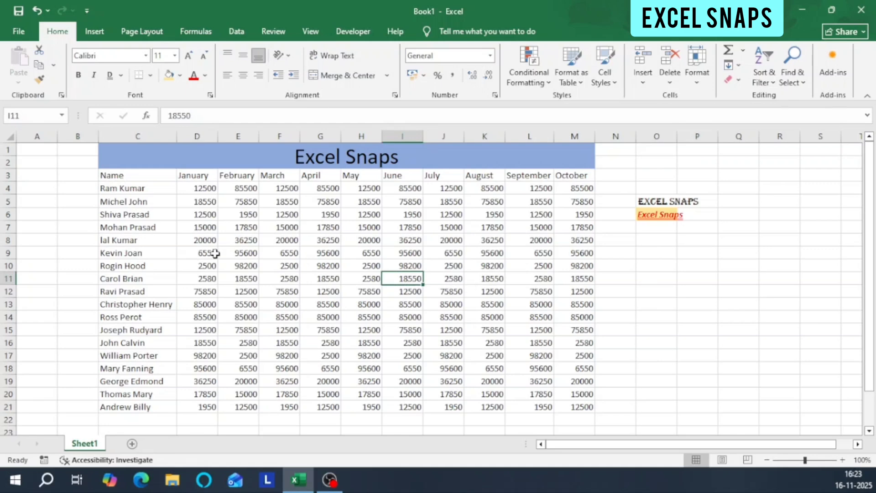
pyautogui.click(135, 174)
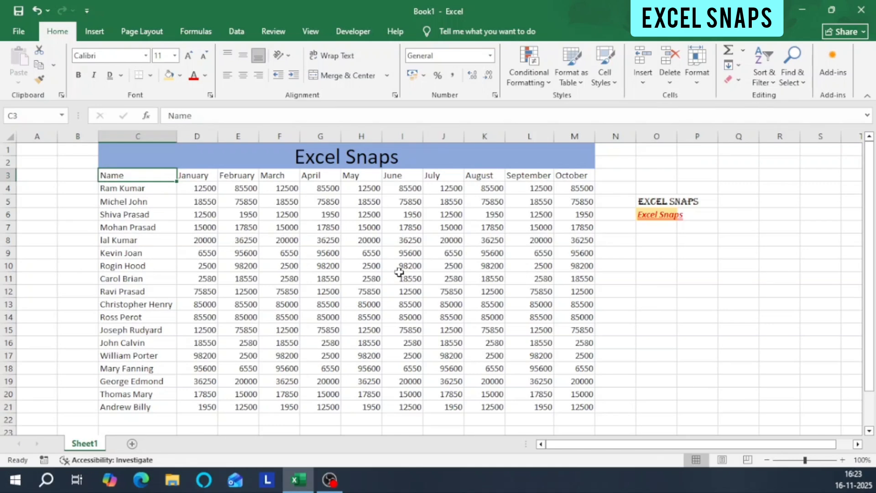
pyautogui.keyDown('shift'); pyautogui.click(413, 277); pyautogui.keyUp('shift')
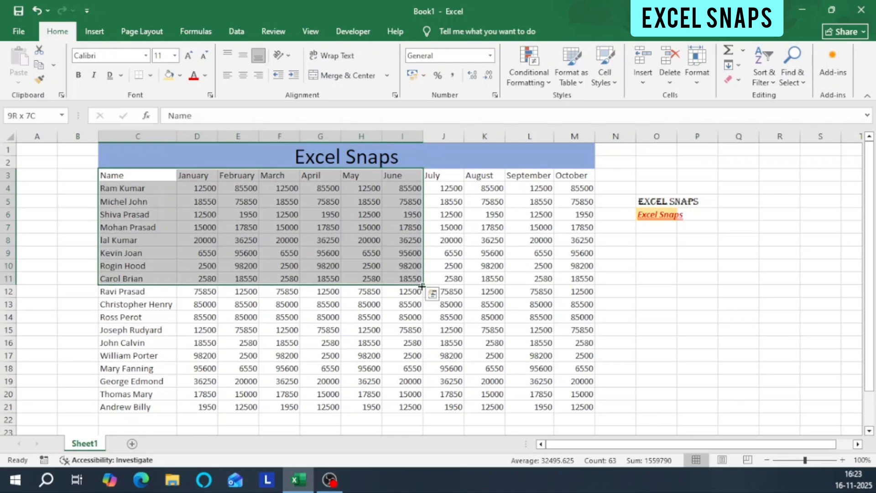
pyautogui.click(130, 177)
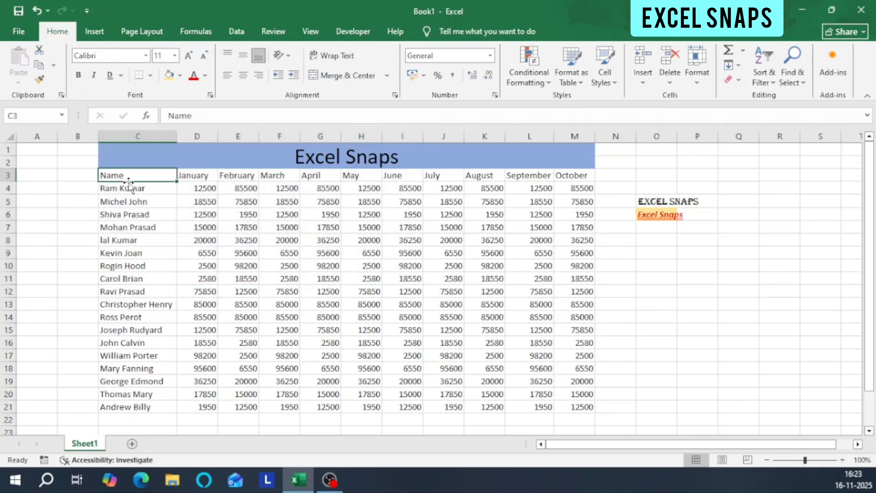
# Apply All Borders to the whole data table in C3:M21, headers included.
pyautogui.moveTo(129, 181); pyautogui.dragTo(557, 401)
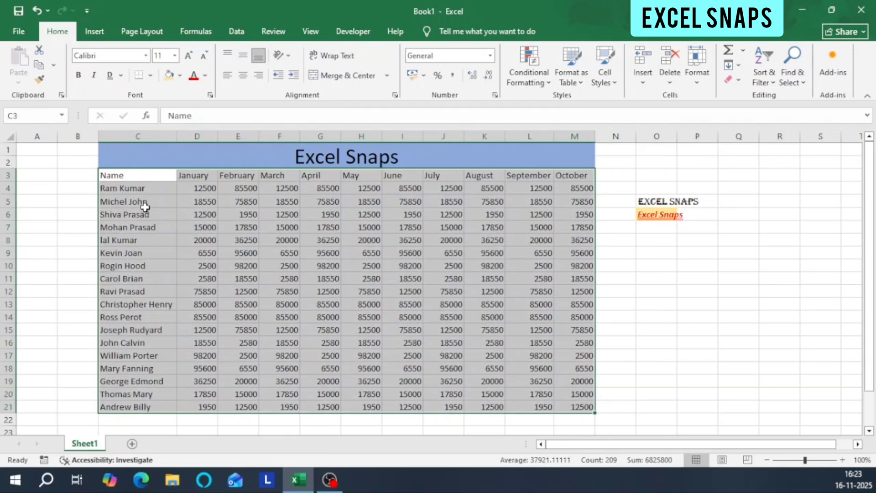
pyautogui.click(148, 175)
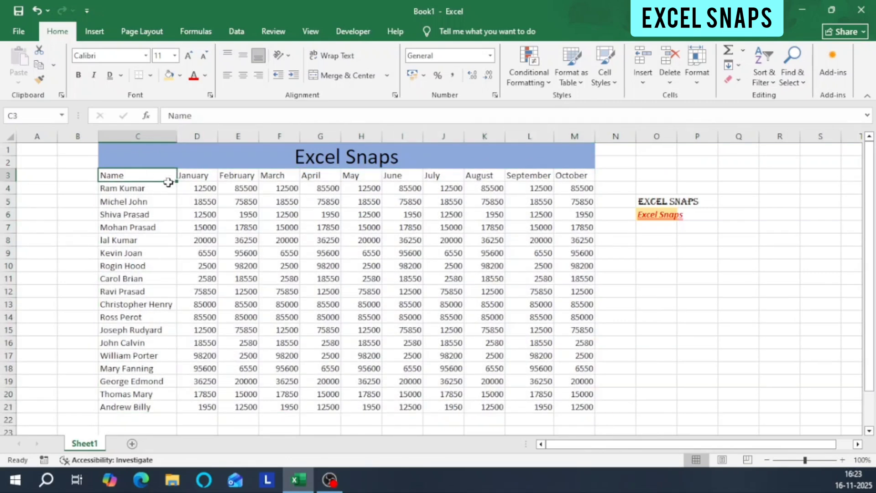
pyautogui.moveTo(168, 182); pyautogui.dragTo(566, 400)
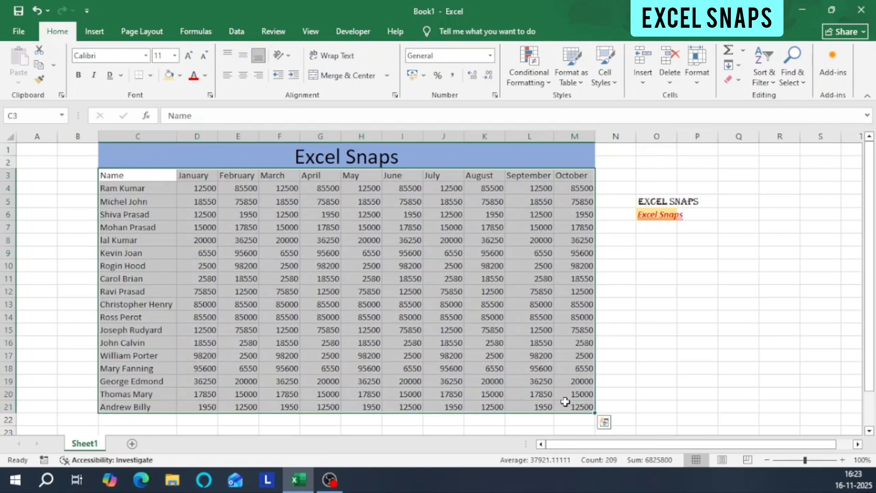
pyautogui.click(152, 76)
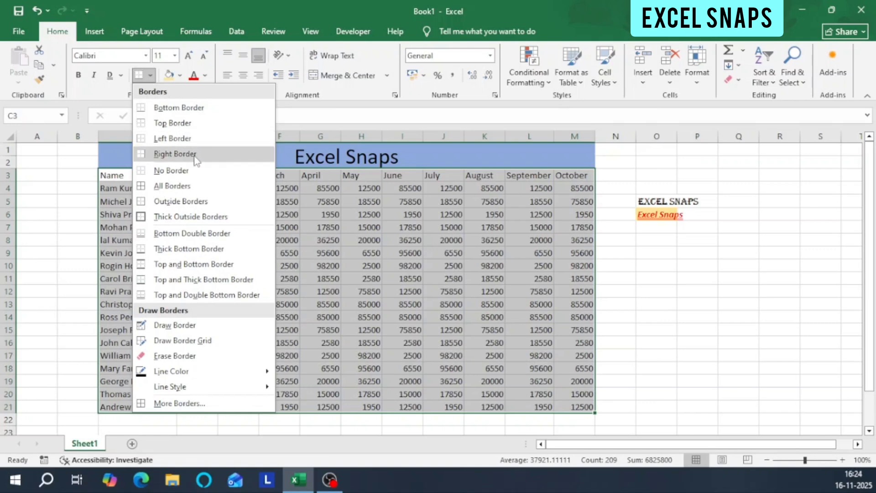
pyautogui.click(172, 187)
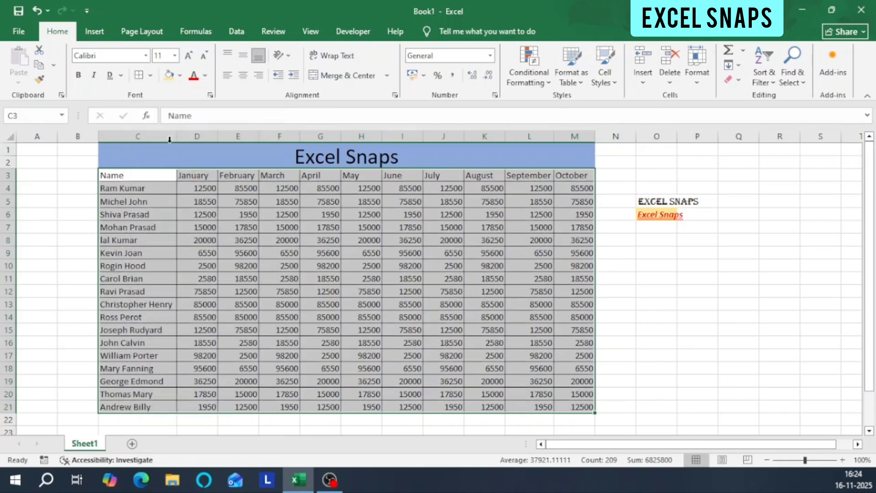
# Remove the borders from the table range C3:M21 with the No Border option.
pyautogui.click(144, 177)
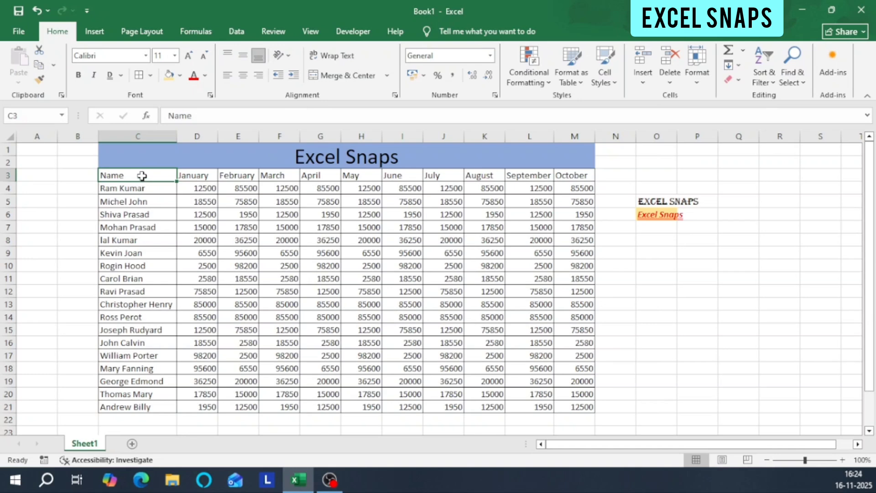
pyautogui.moveTo(146, 175); pyautogui.dragTo(584, 405)
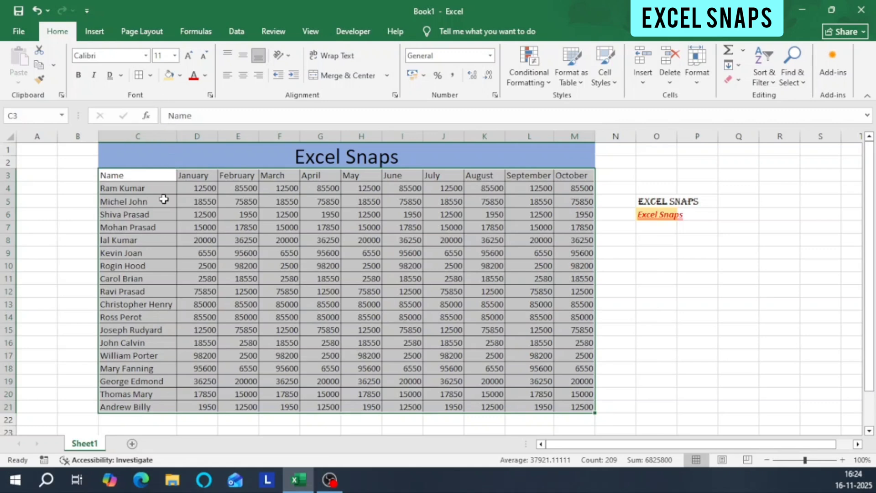
pyautogui.click(164, 200)
pyautogui.moveTo(149, 176); pyautogui.dragTo(584, 394)
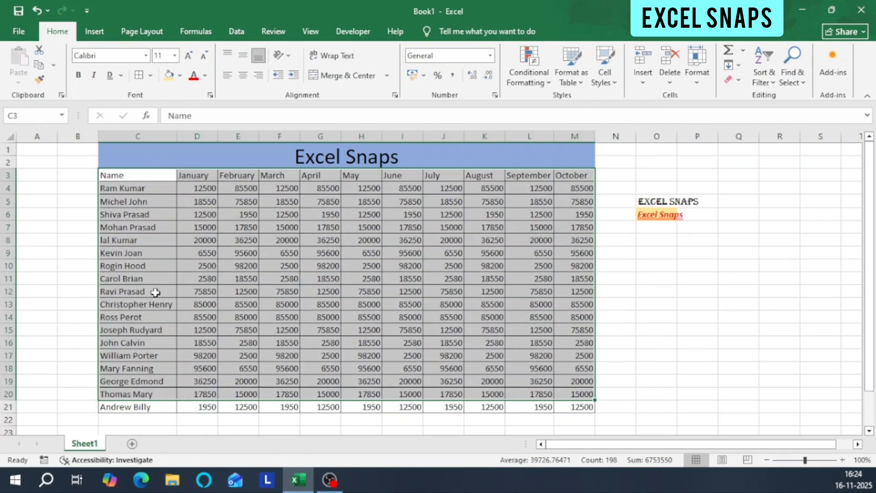
pyautogui.click(157, 241)
pyautogui.moveTo(153, 177); pyautogui.dragTo(561, 407)
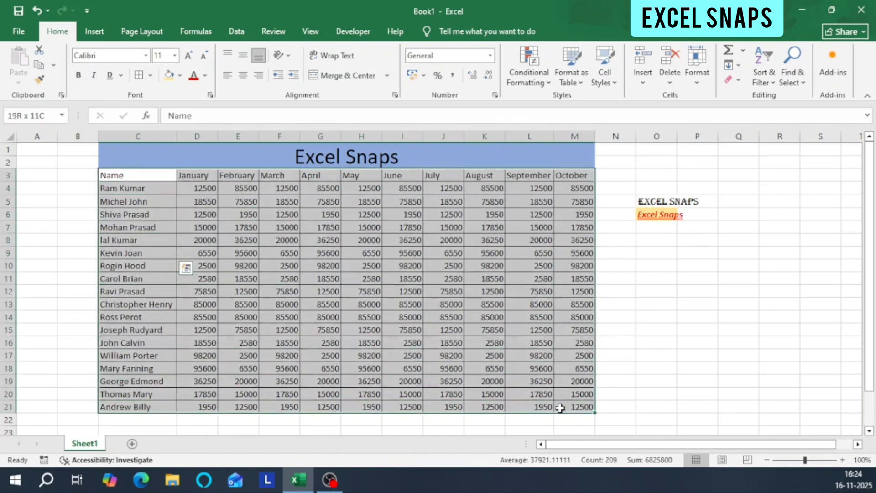
pyautogui.click(150, 75)
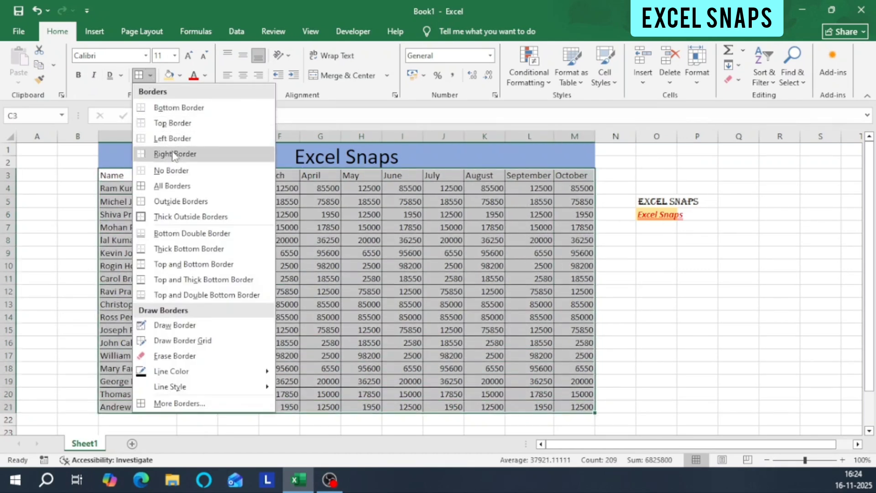
pyautogui.click(172, 174)
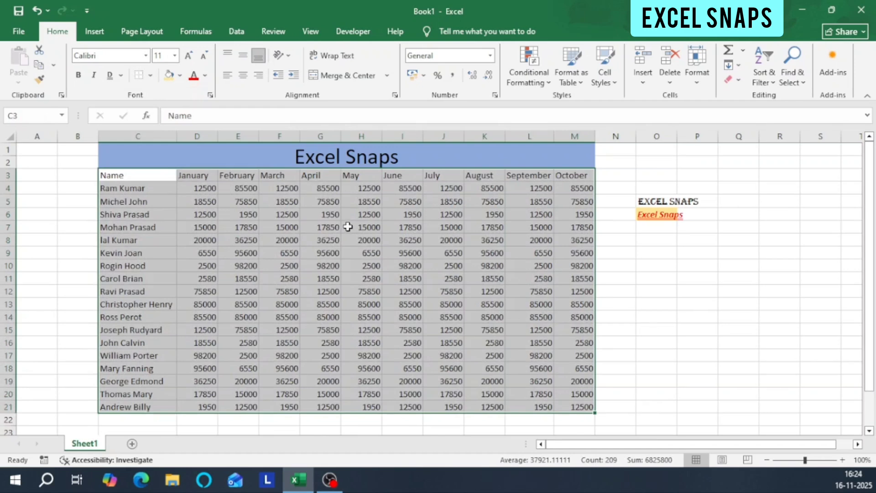
# Reapply All Borders to every cell of the table range C3:M21, then deselect it.
pyautogui.click(147, 177)
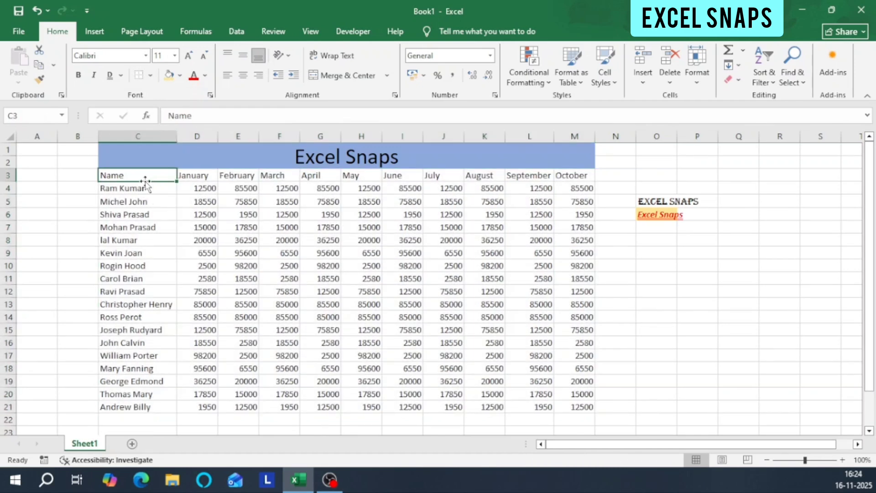
pyautogui.moveTo(138, 176); pyautogui.dragTo(558, 410)
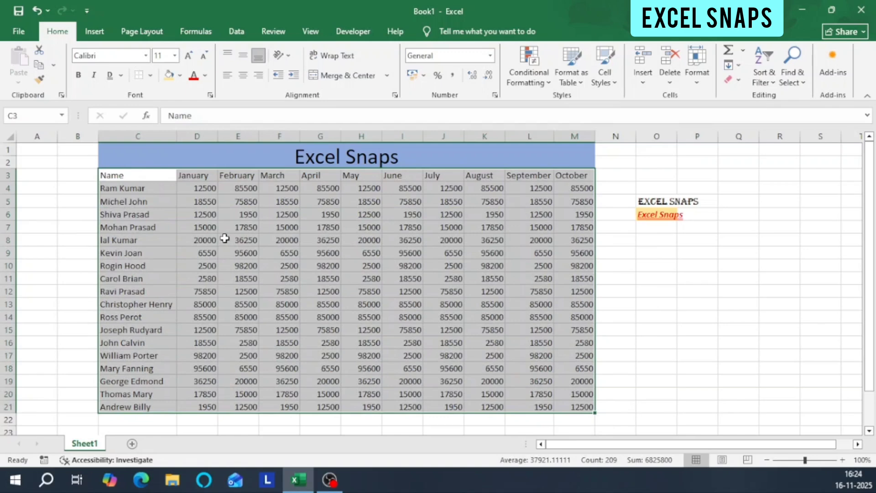
pyautogui.click(166, 185)
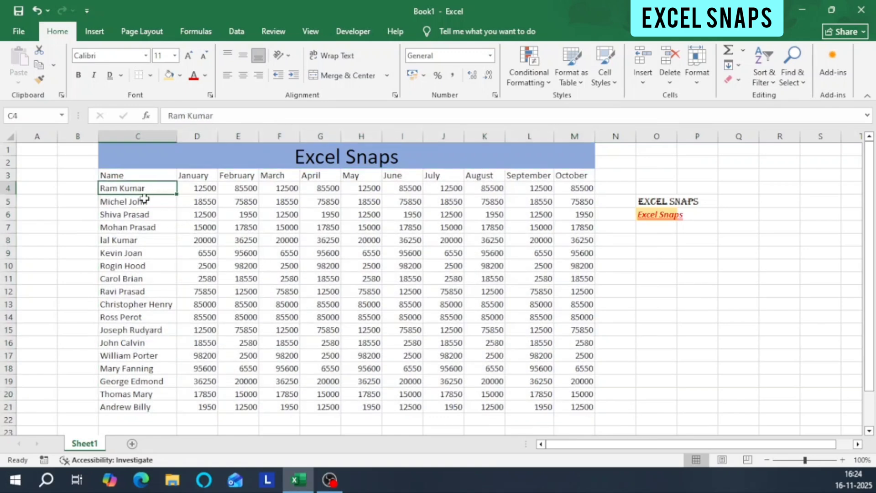
pyautogui.moveTo(144, 174); pyautogui.dragTo(576, 406)
pyautogui.click(150, 76)
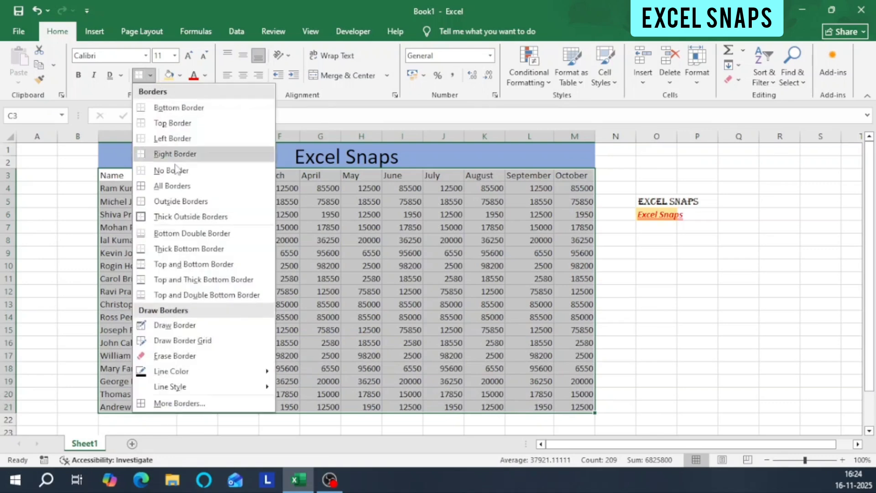
pyautogui.click(175, 189)
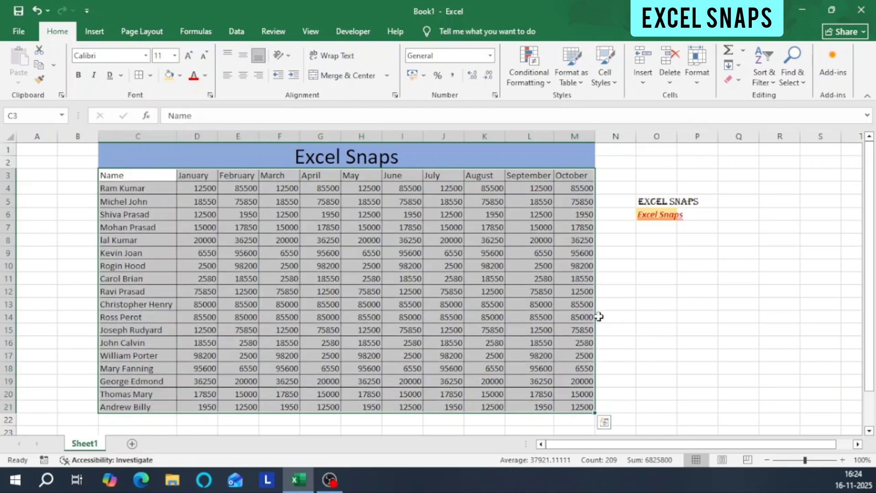
pyautogui.click(530, 265)
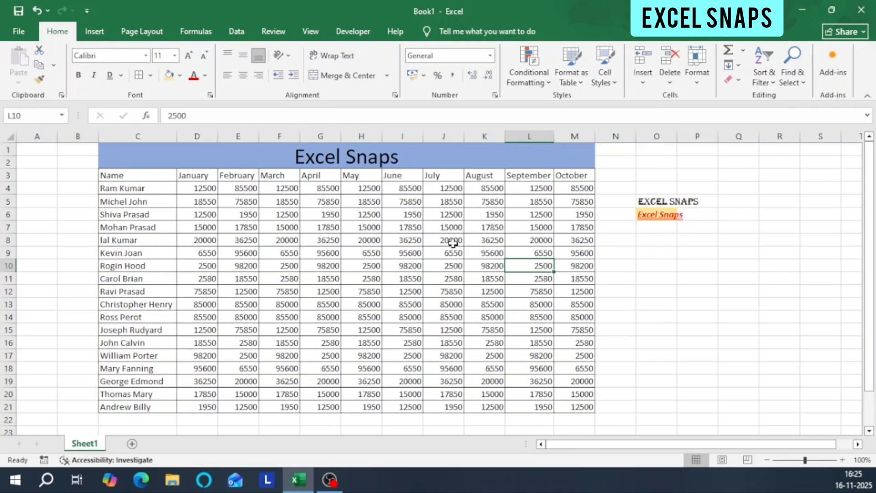
# Enter the text "Excel Snaps" in cell O8.
pyautogui.click(669, 241)
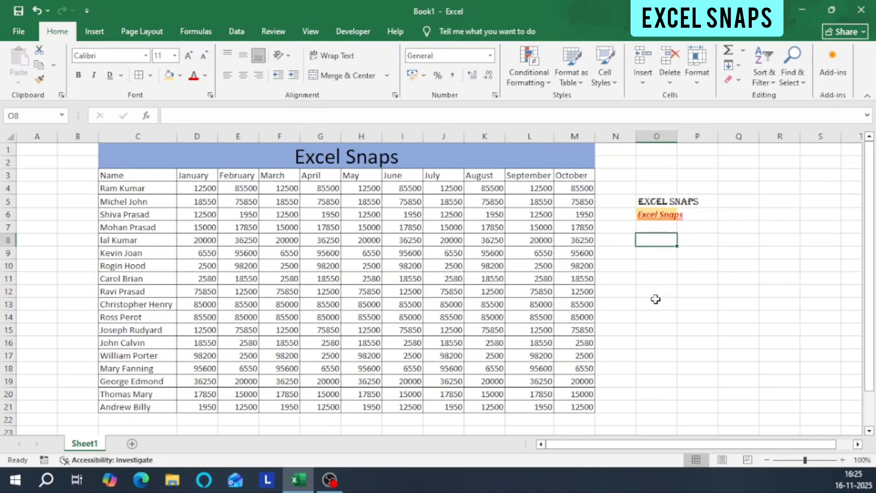
pyautogui.write('Excel')
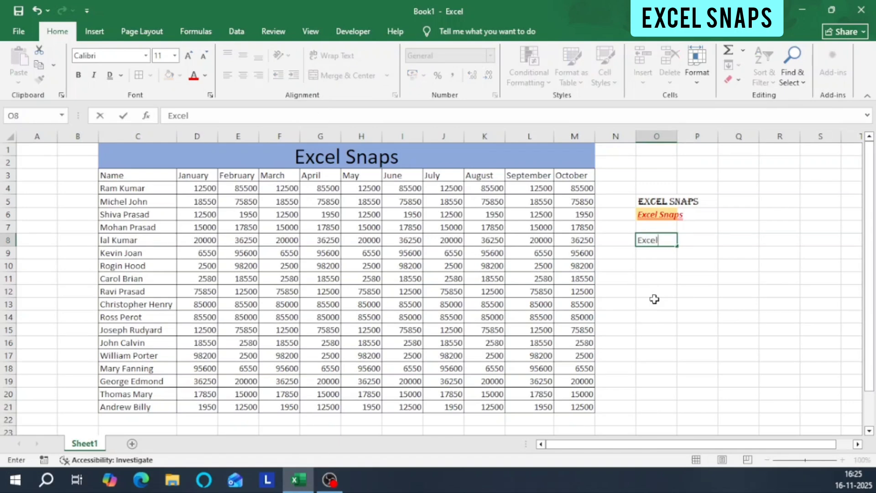
pyautogui.write(' Snaps')
pyautogui.hotkey('ctrl', 'Return')
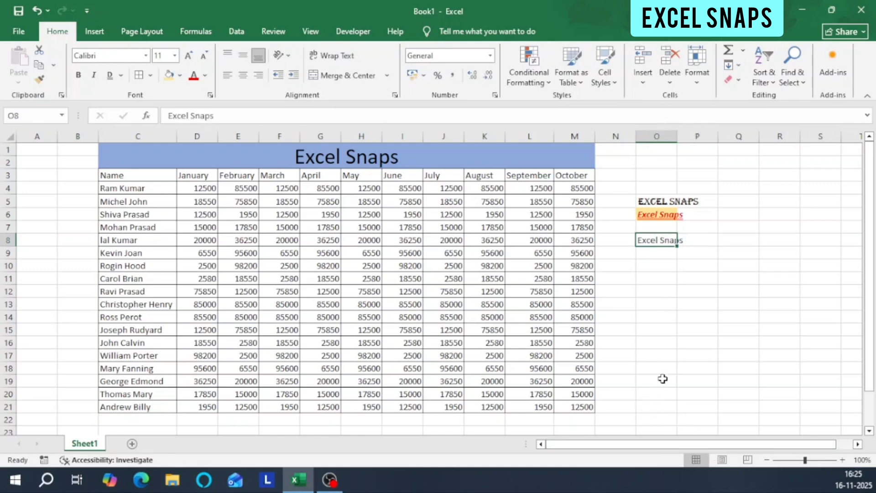
# Replace the content of cell O8 with the text "Excel Snaps Youtube Channel".
pyautogui.write('Excel')
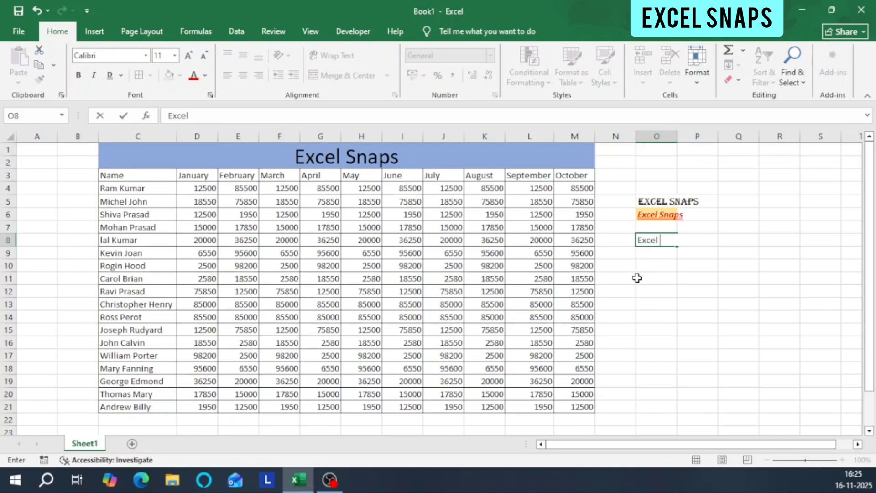
pyautogui.write(' Snaps You')
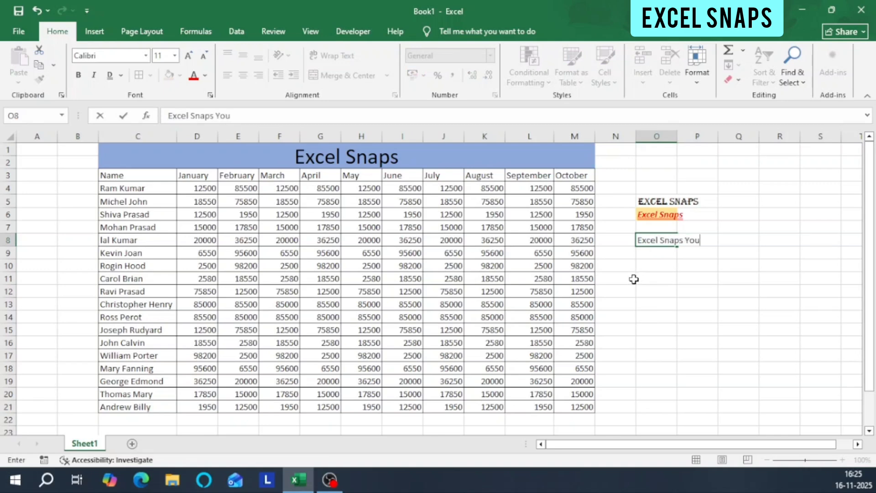
pyautogui.write('tube Channel')
pyautogui.hotkey('ctrl', 'Return')
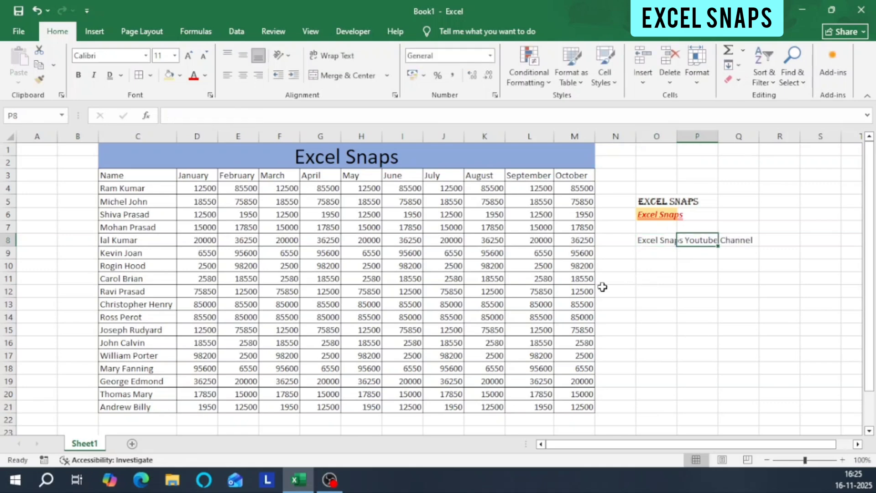
pyautogui.click(659, 251)
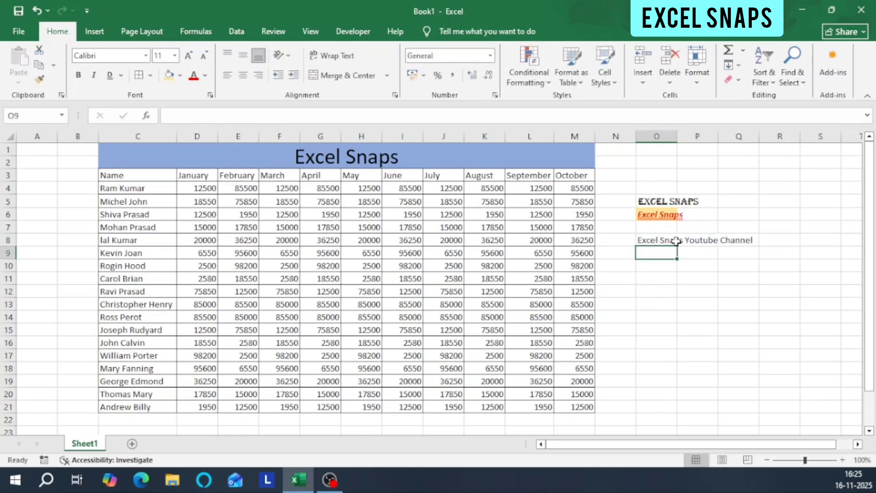
pyautogui.click(669, 240)
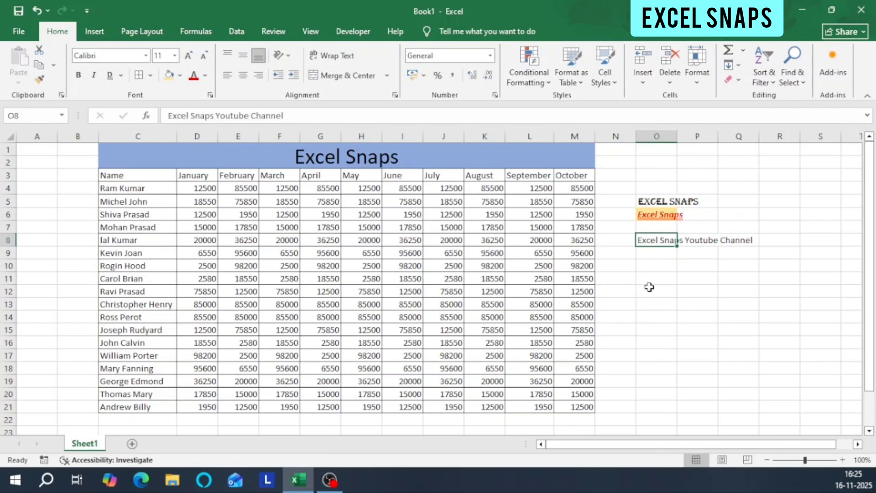
pyautogui.click(663, 262)
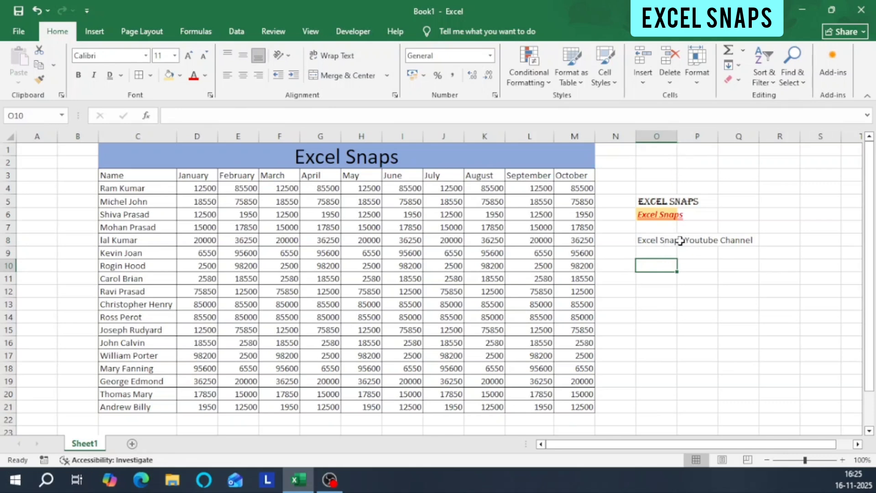
# Turn on Wrap Text for cell O8 and switch it off again.
pyautogui.click(652, 239)
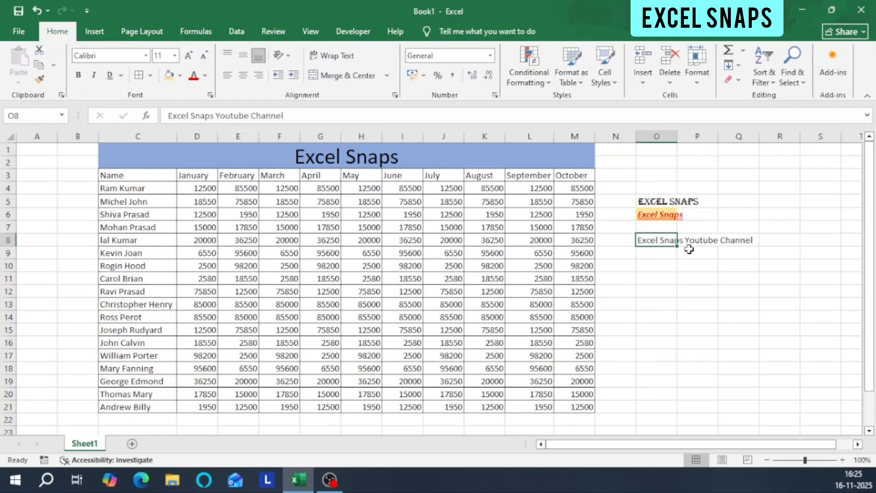
pyautogui.click(342, 57)
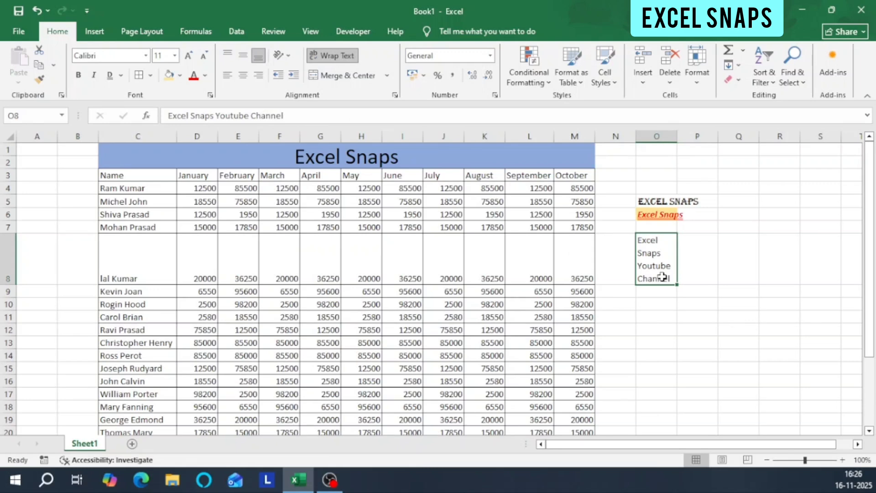
pyautogui.click(340, 56)
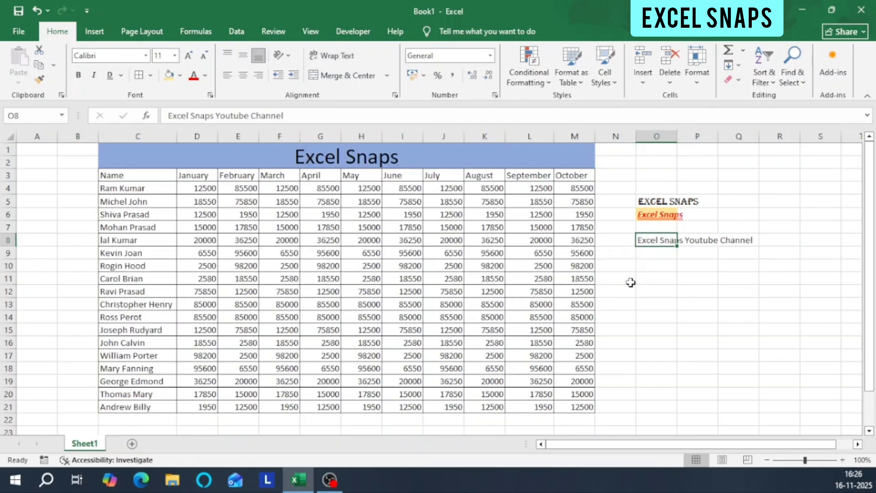
# Enter the text "Like Share" in cell P8.
pyautogui.click(707, 239)
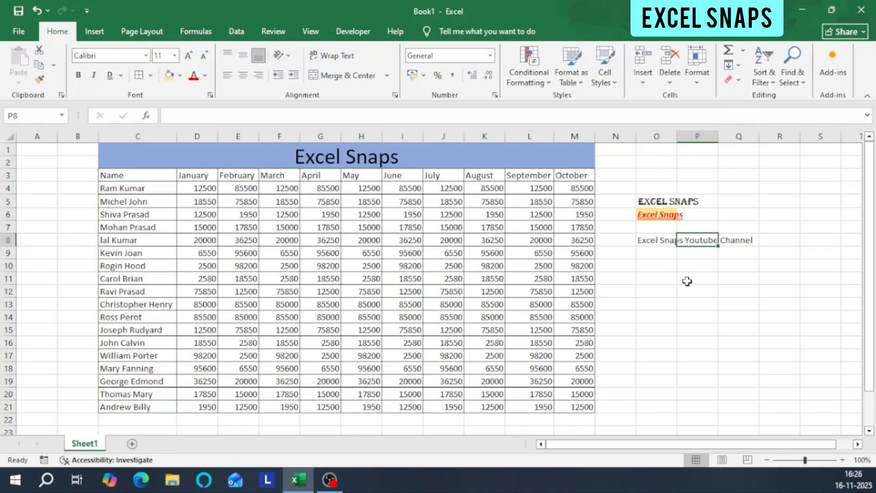
pyautogui.write('Li')
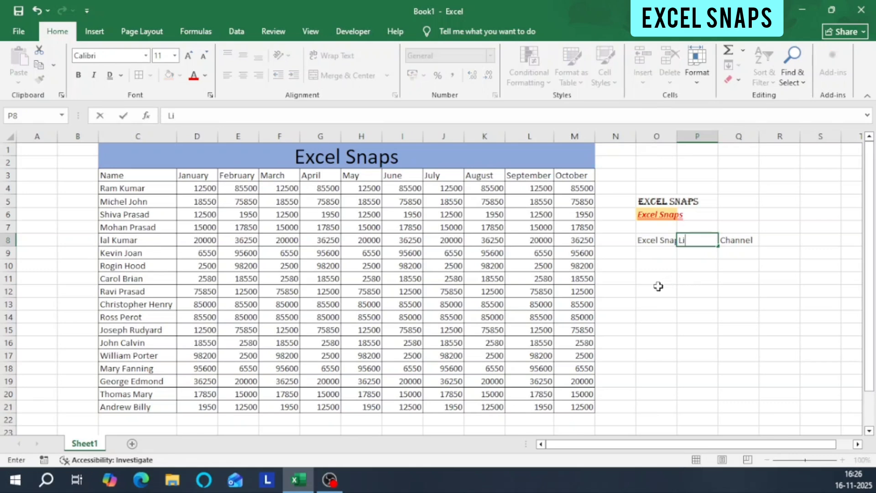
pyautogui.write('ke Share')
pyautogui.press('Tab')
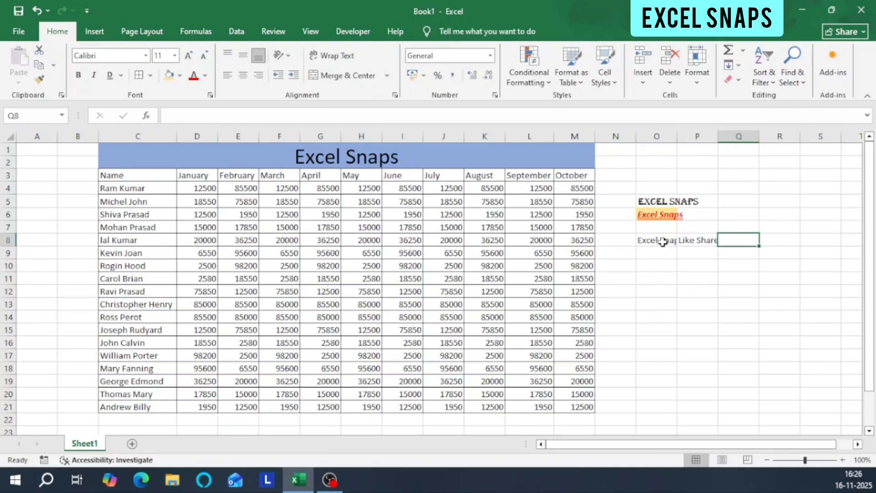
# Apply Wrap Text to cells O8 and P8 together and check each wrapped cell.
pyautogui.click(663, 242)
pyautogui.click(699, 245)
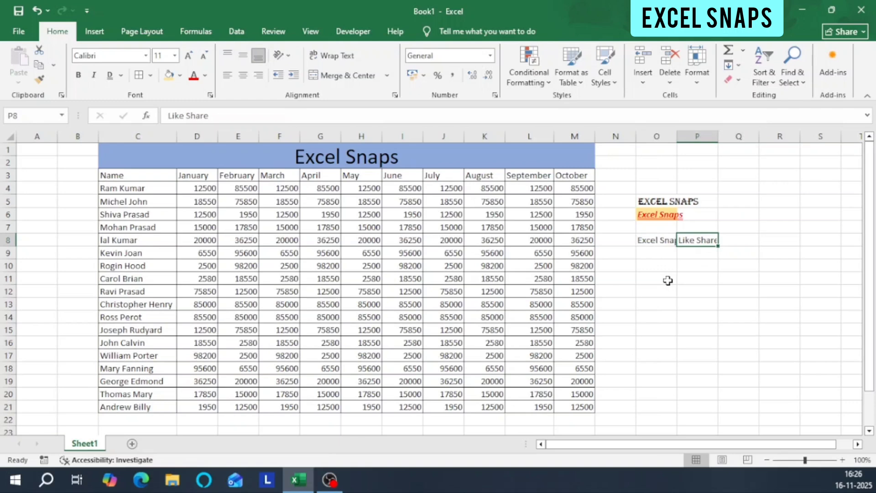
pyautogui.click(668, 241)
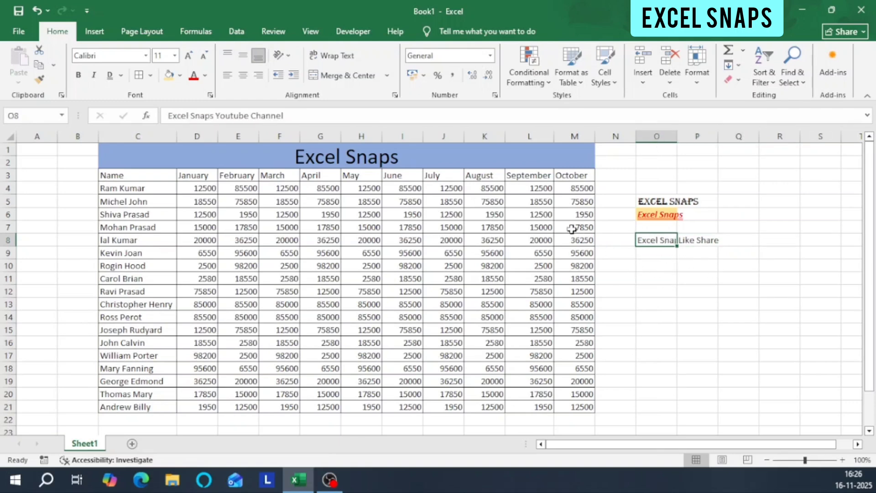
pyautogui.moveTo(661, 239); pyautogui.dragTo(692, 243)
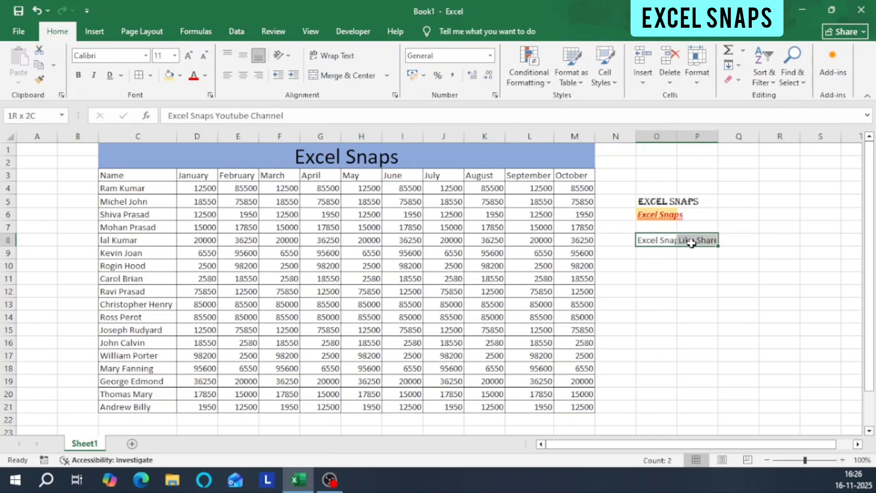
pyautogui.click(345, 61)
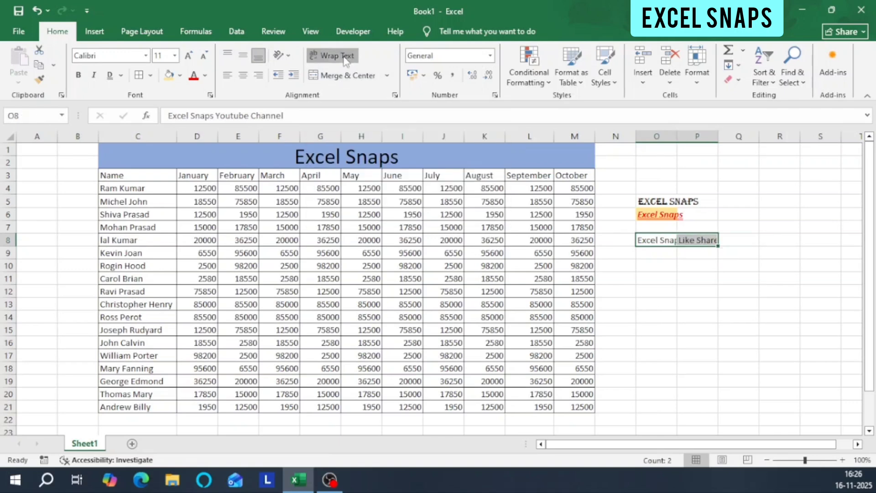
pyautogui.click(657, 261)
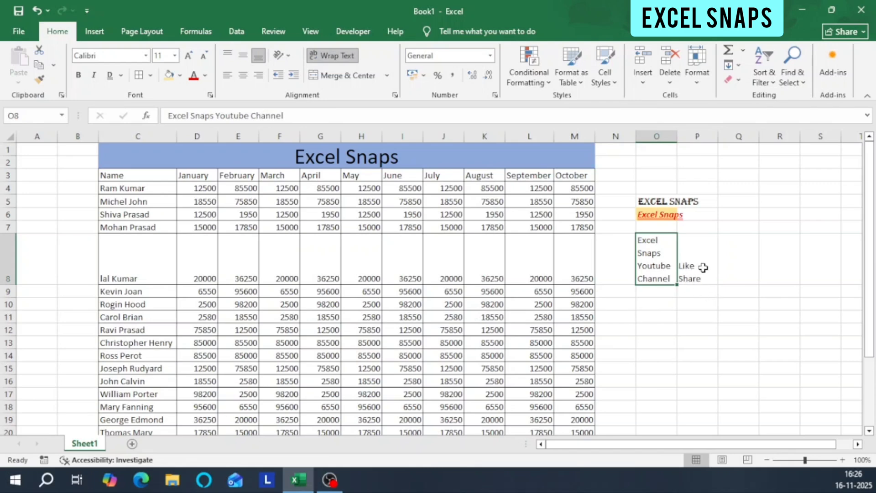
pyautogui.click(690, 263)
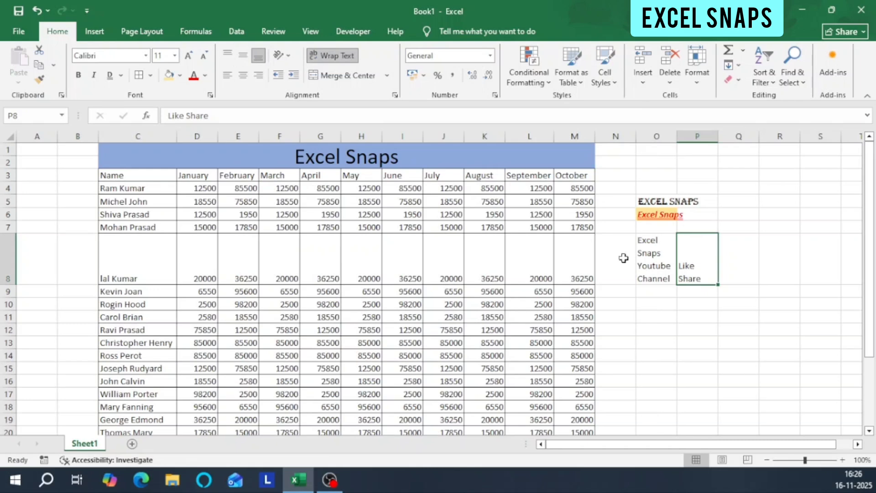
pyautogui.click(661, 261)
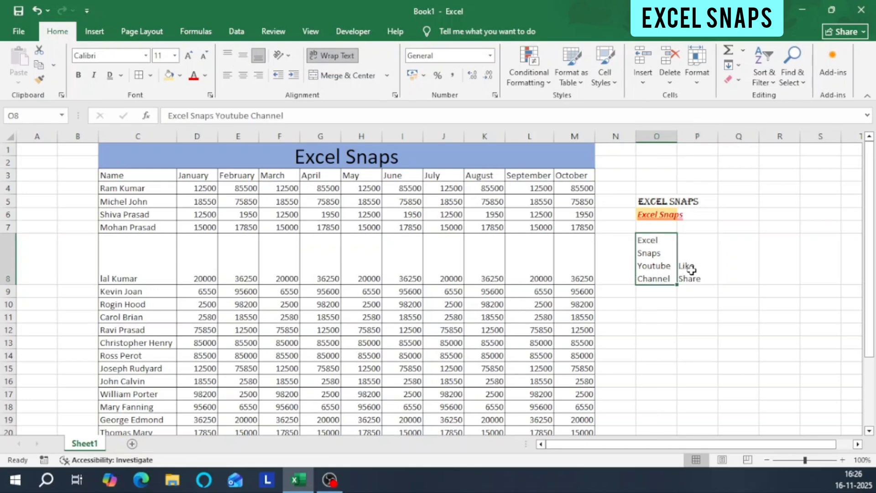
# Apply top, middle and bottom alignment in turn to cell P8, finishing with Middle Align.
pyautogui.click(690, 269)
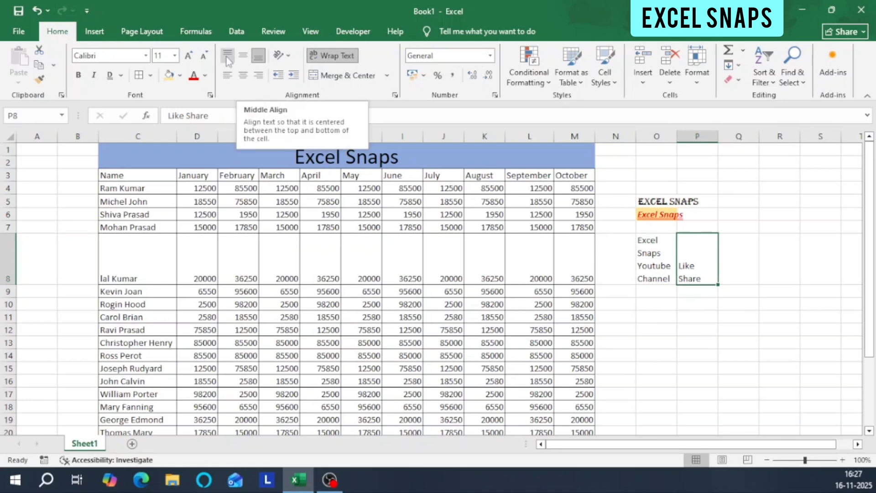
pyautogui.click(227, 57)
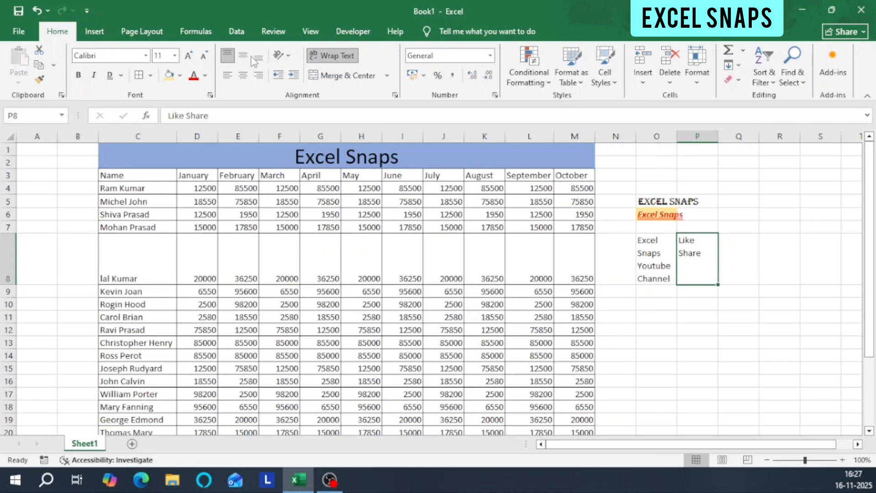
pyautogui.click(242, 56)
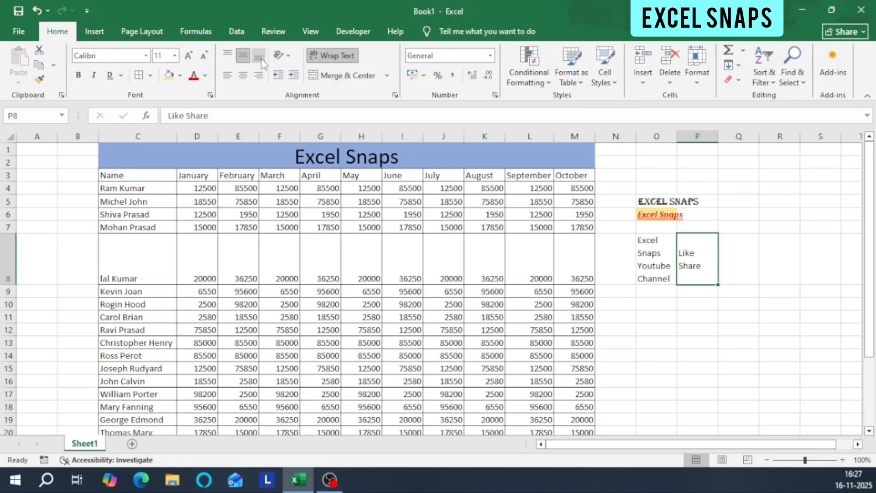
pyautogui.click(259, 57)
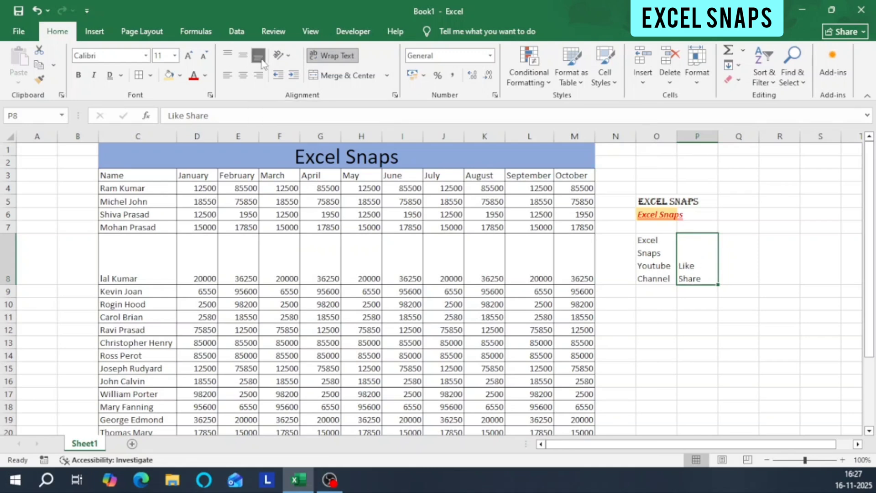
pyautogui.click(243, 56)
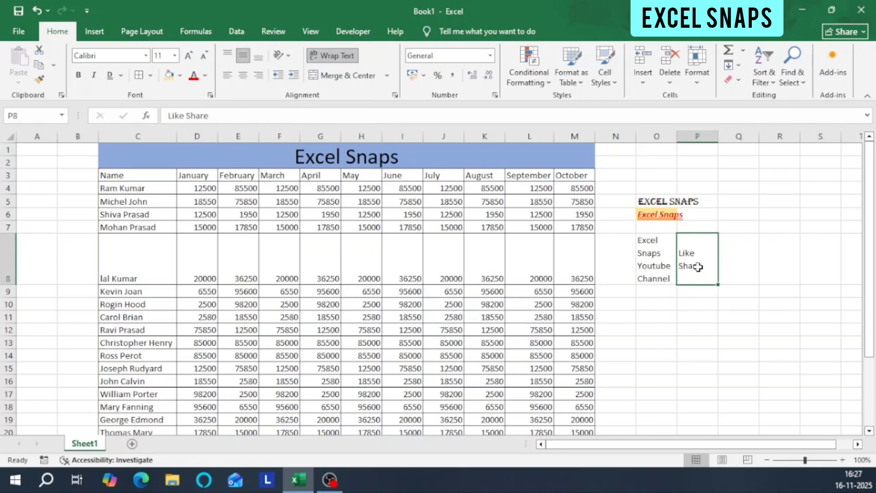
# Copy cell P8 into Q8 and set the copy's horizontal alignment to right, left and finally center.
pyautogui.hotkey('ctrl', 'c')
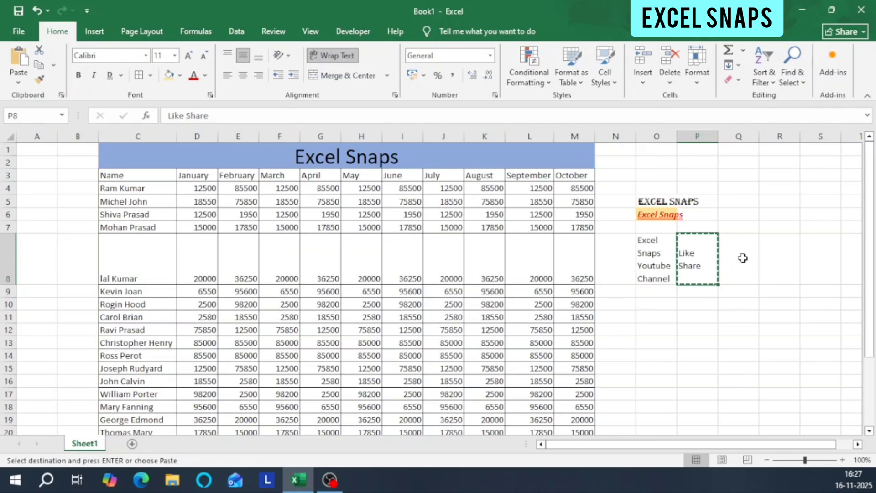
pyautogui.click(743, 256)
pyautogui.hotkey('ctrl', 'v')
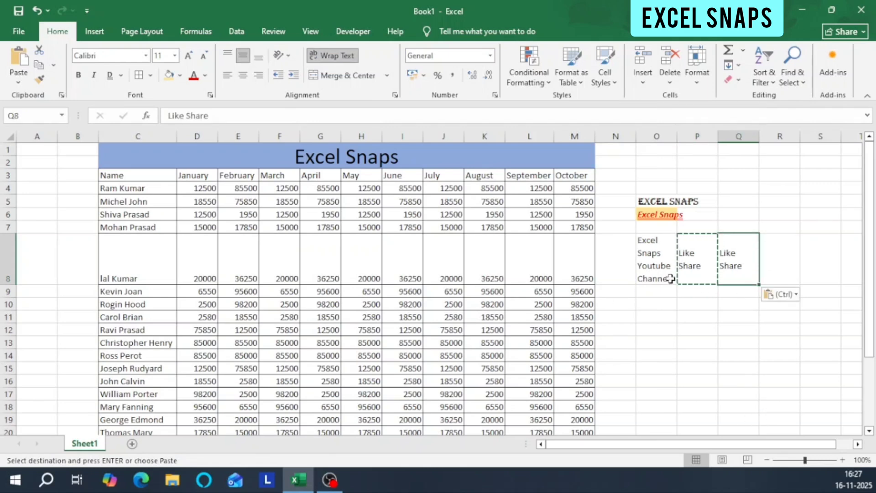
pyautogui.click(258, 77)
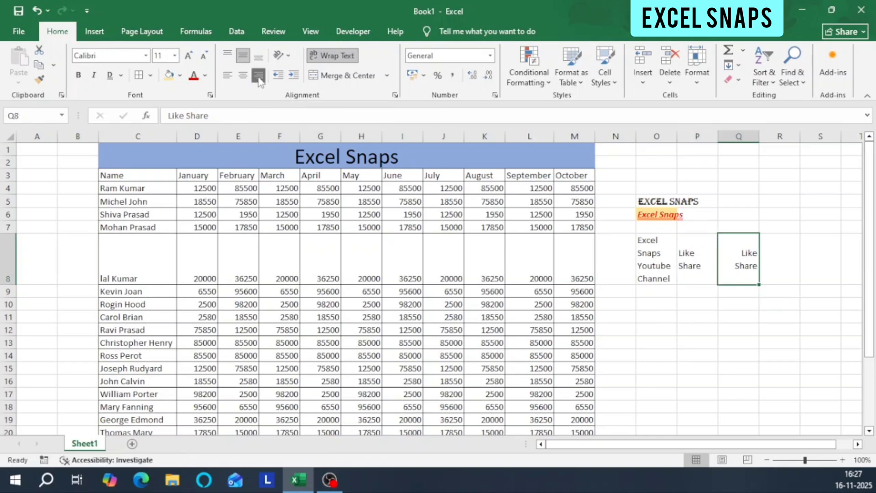
pyautogui.click(226, 77)
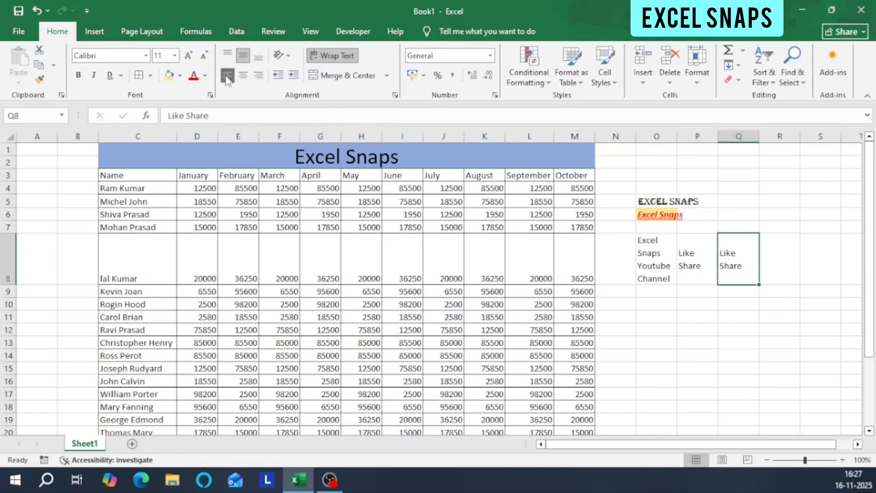
pyautogui.click(244, 76)
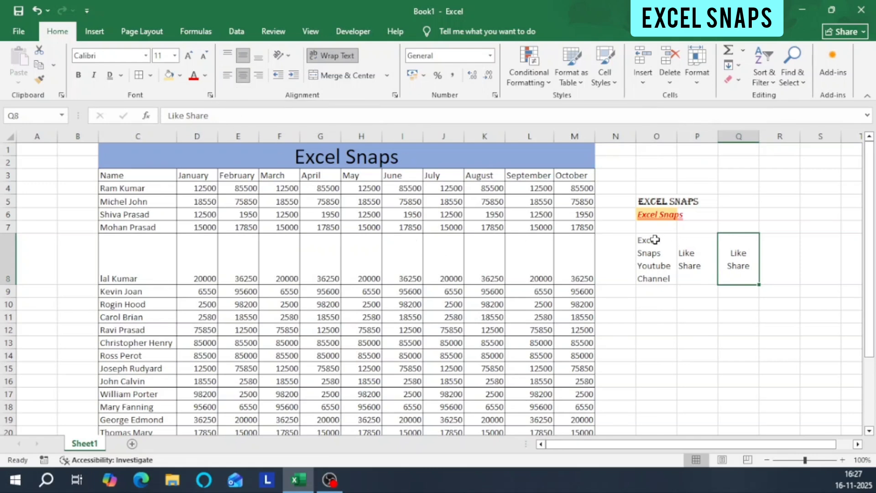
# Clear the contents of cells O8:Q8 and deselect the range.
pyautogui.moveTo(651, 264); pyautogui.dragTo(716, 270)
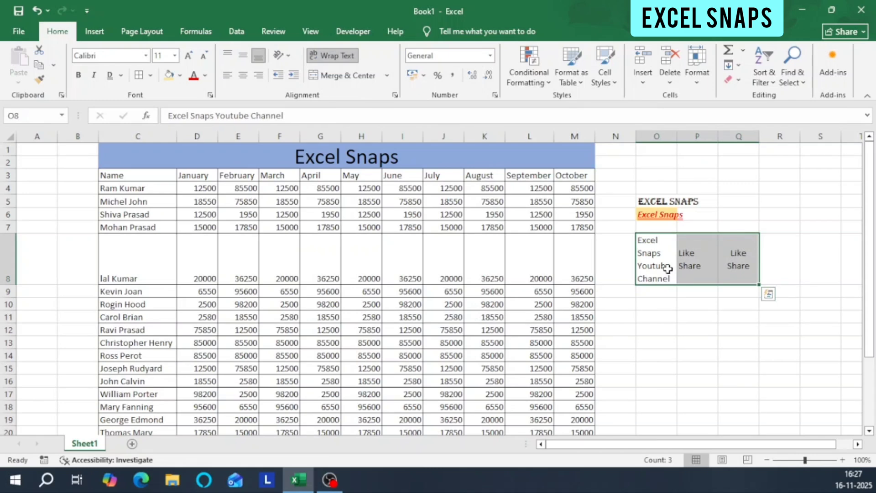
pyautogui.press('Delete')
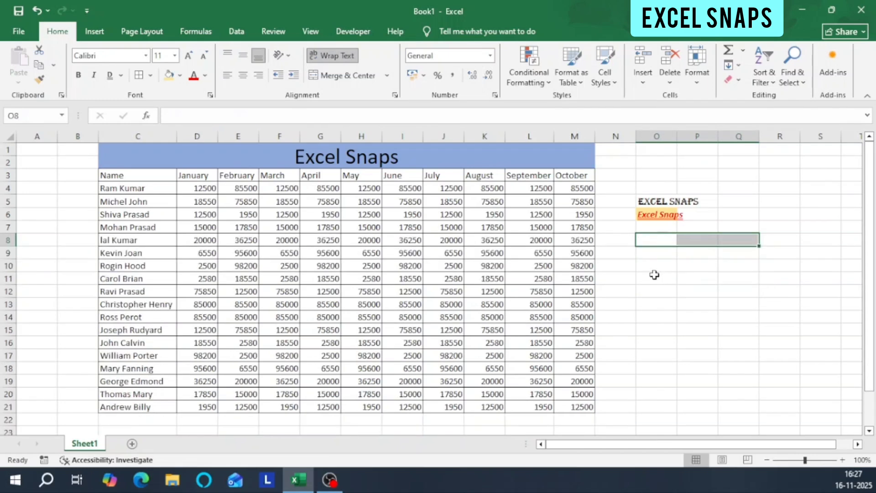
pyautogui.click(684, 268)
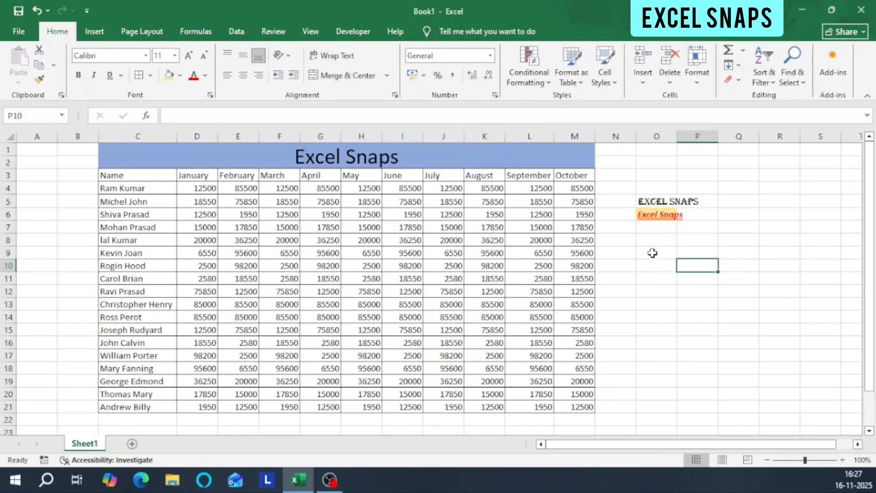
# Merge and center the empty cells O9:R9, undo the merge and deselect the range.
pyautogui.moveTo(652, 253); pyautogui.dragTo(725, 293)
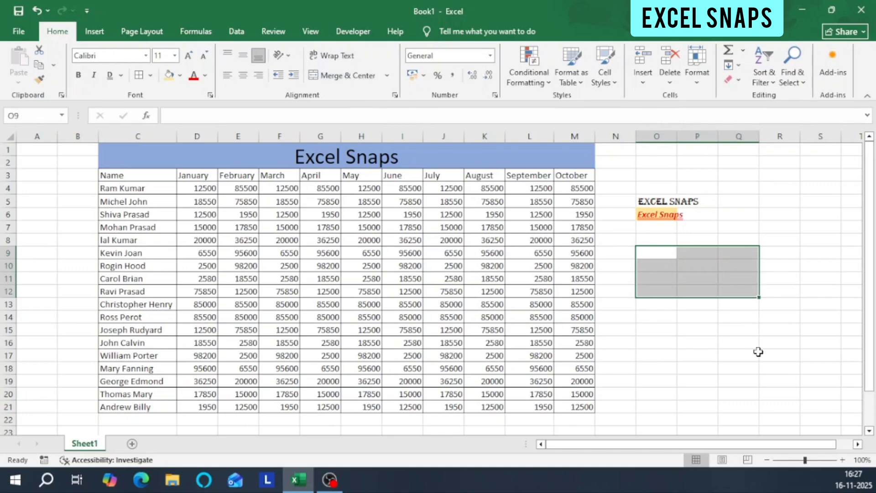
pyautogui.click(659, 254)
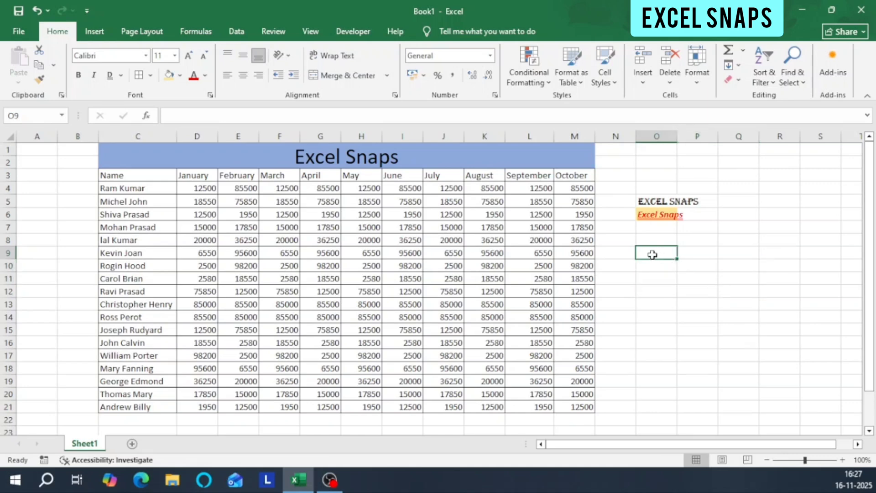
pyautogui.moveTo(653, 254); pyautogui.dragTo(770, 254)
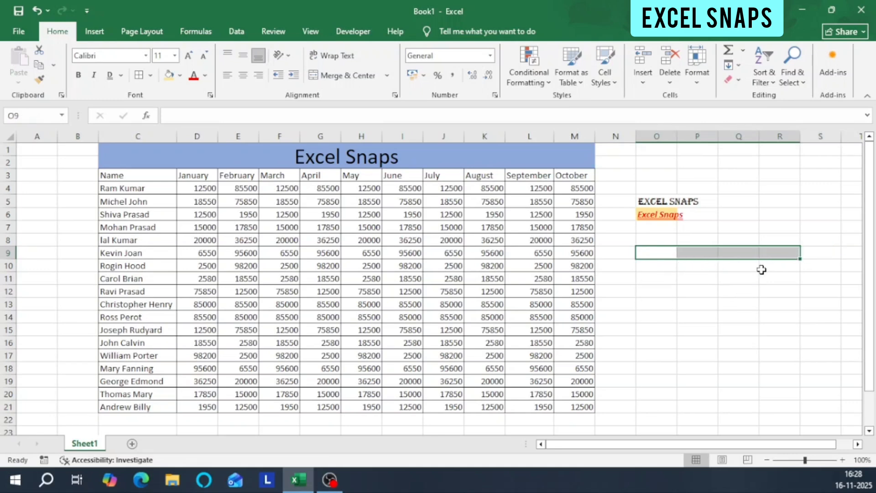
pyautogui.click(361, 80)
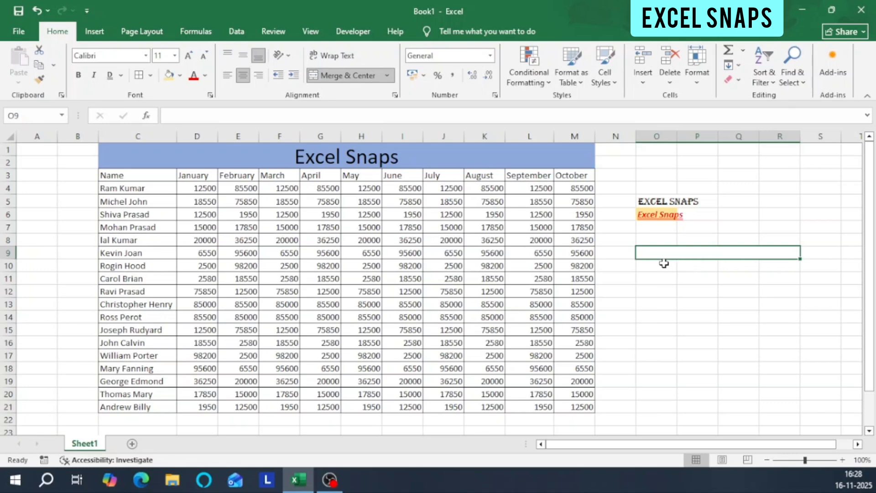
pyautogui.hotkey('ctrl', 'z')
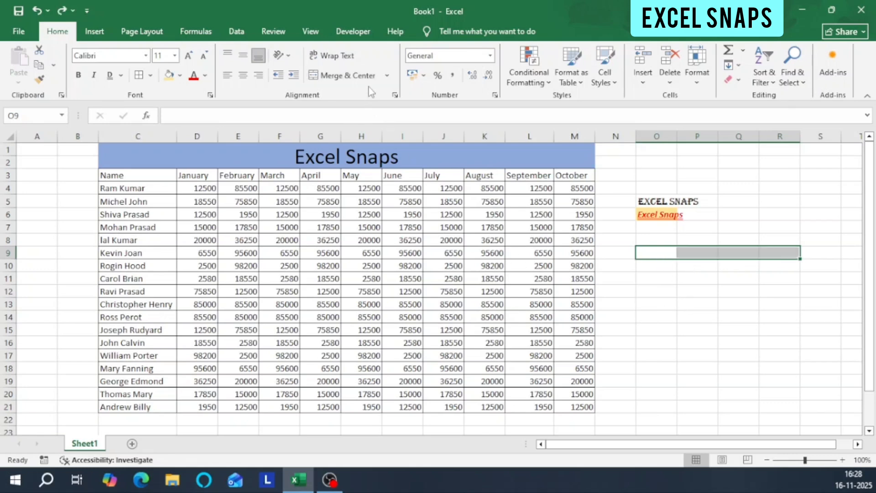
pyautogui.click(669, 278)
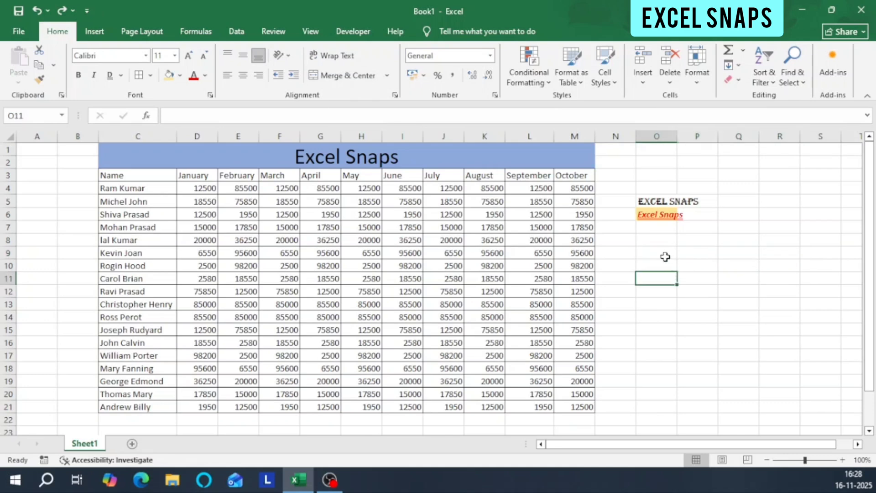
# Merge and center the empty range O9:P13 into one cell and undo the merge.
pyautogui.click(388, 75)
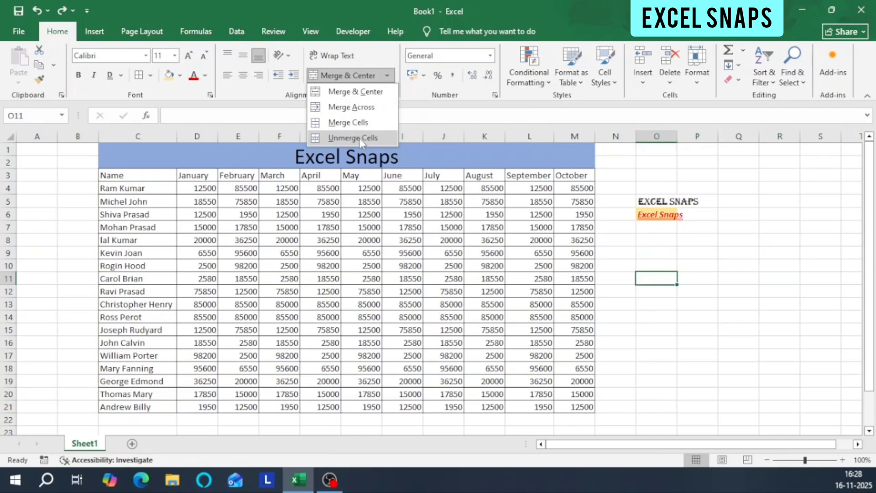
pyautogui.click(661, 268)
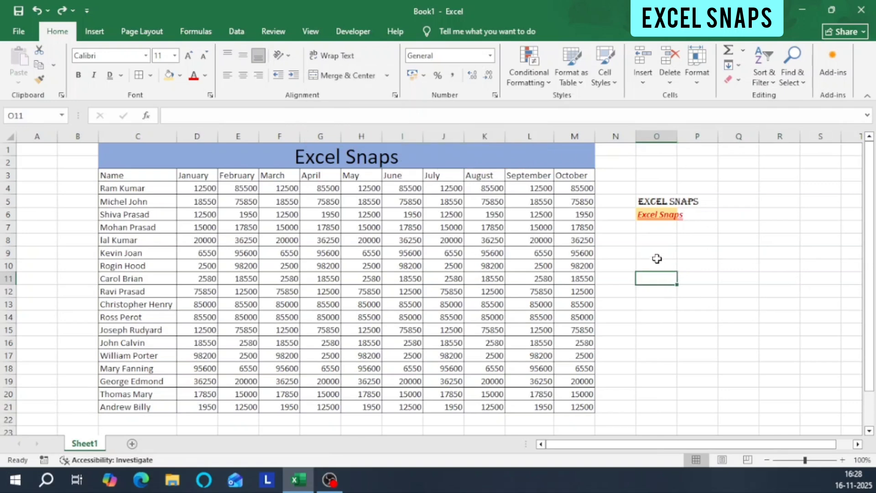
pyautogui.moveTo(655, 254); pyautogui.dragTo(704, 298)
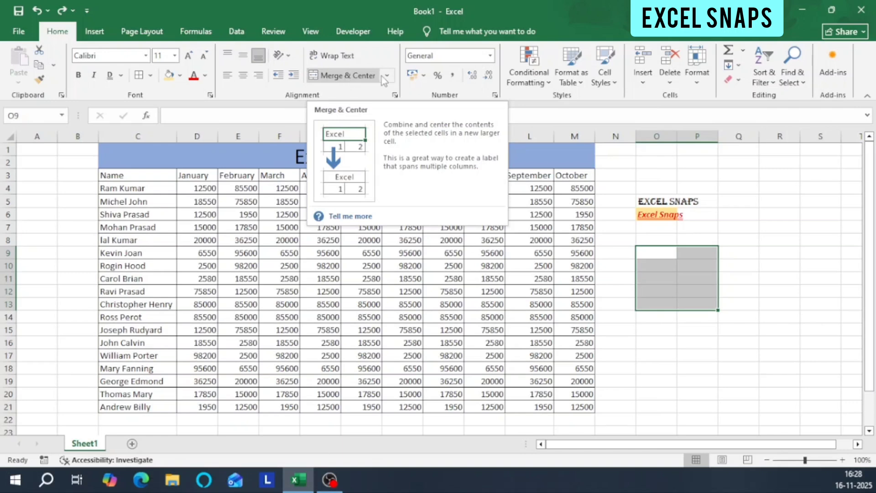
pyautogui.click(358, 77)
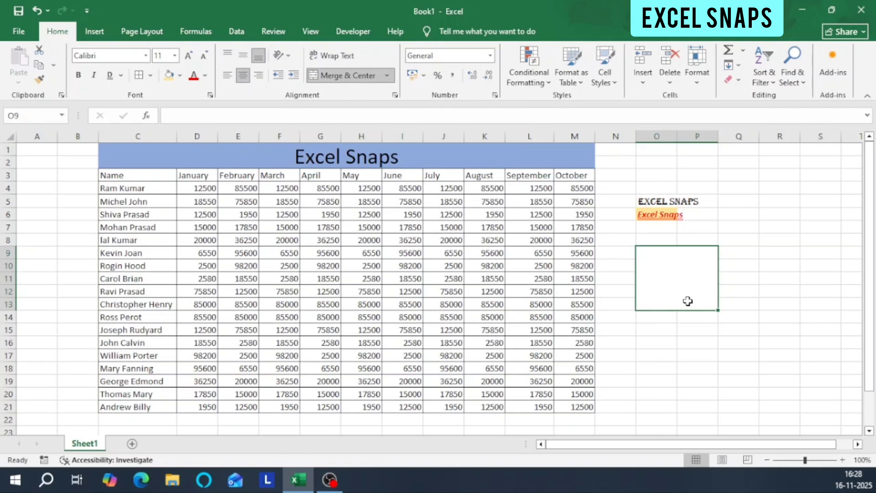
pyautogui.hotkey('ctrl', 'z')
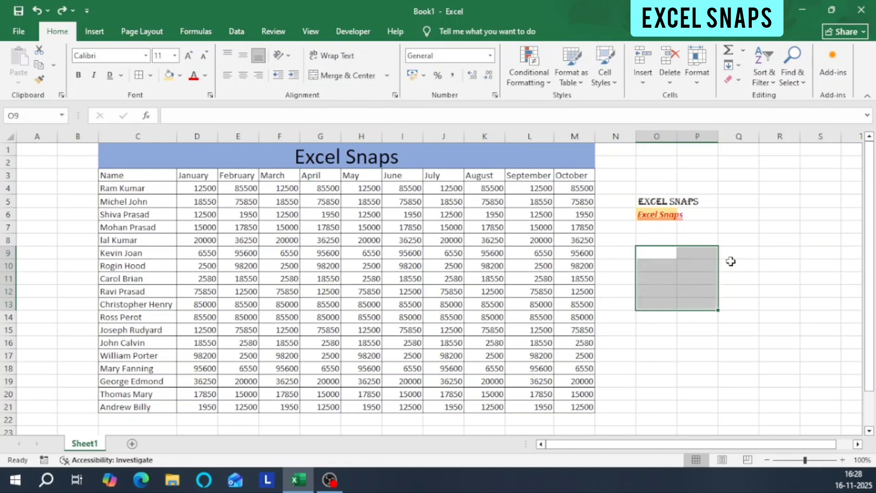
# Apply Merge Across to the empty range O9:P13, select the merged rows and undo the merge.
pyautogui.moveTo(667, 251); pyautogui.dragTo(705, 286)
pyautogui.moveTo(655, 256); pyautogui.dragTo(708, 307)
pyautogui.click(387, 75)
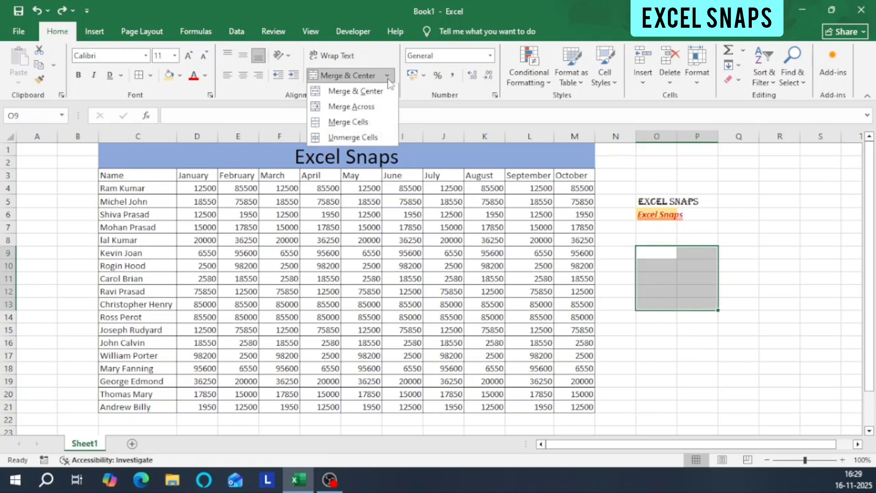
pyautogui.click(370, 108)
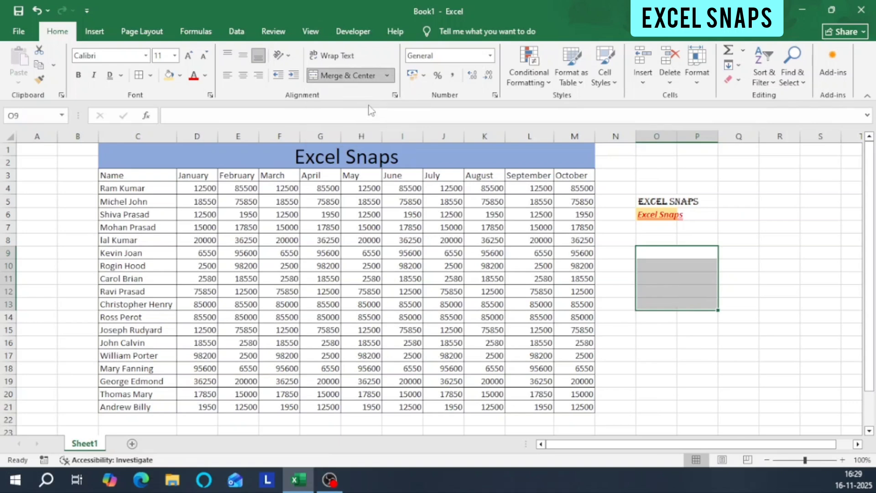
pyautogui.click(689, 254)
pyautogui.moveTo(688, 252); pyautogui.dragTo(689, 292)
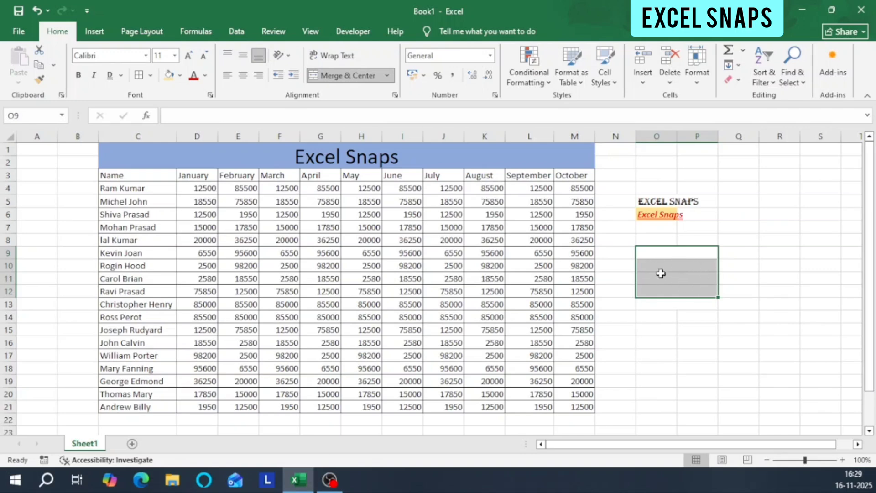
pyautogui.hotkey('ctrl', 'z')
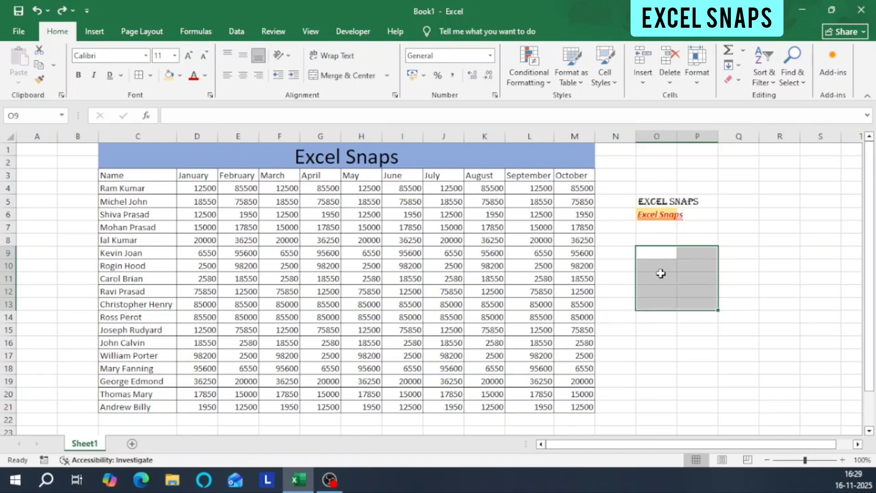
# Enter 12000, 13000, 14000 and 15000 down cells O9 to O12.
pyautogui.click(667, 256)
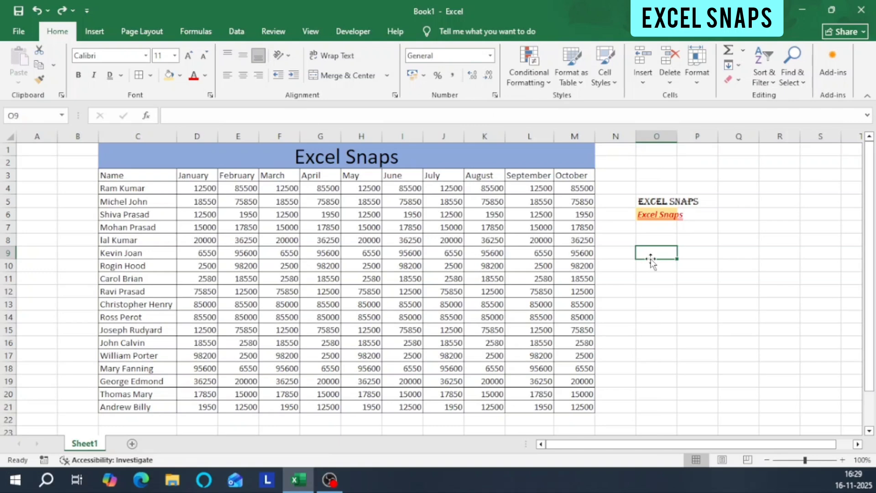
pyautogui.write('12000')
pyautogui.press('Return')
pyautogui.write('1')
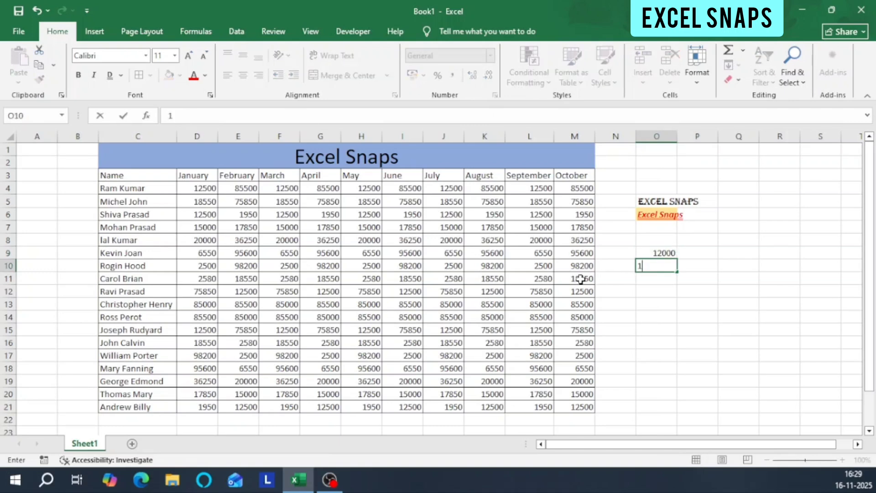
pyautogui.press('Return')
pyautogui.write('14')
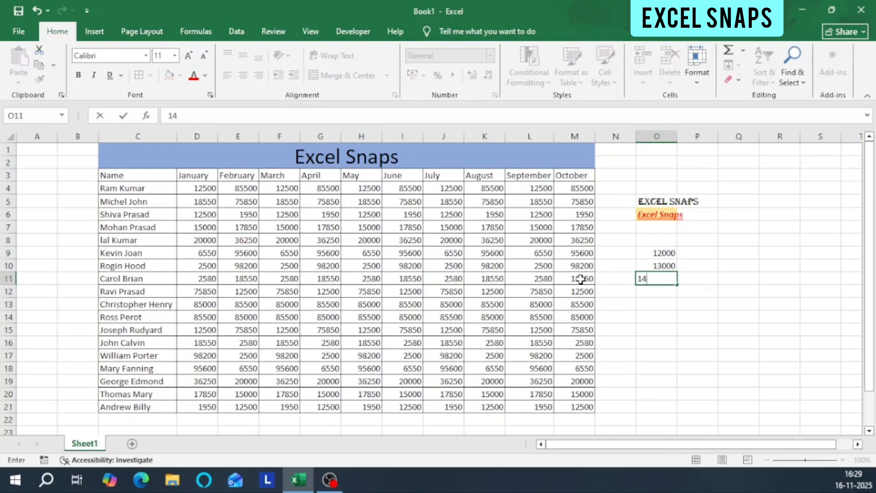
pyautogui.write('000')
pyautogui.press('Return')
pyautogui.write('1')
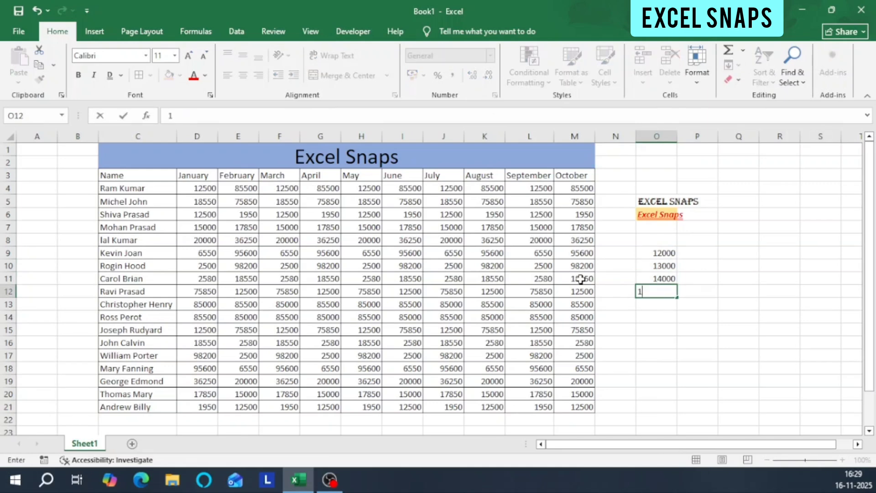
pyautogui.press('Return')
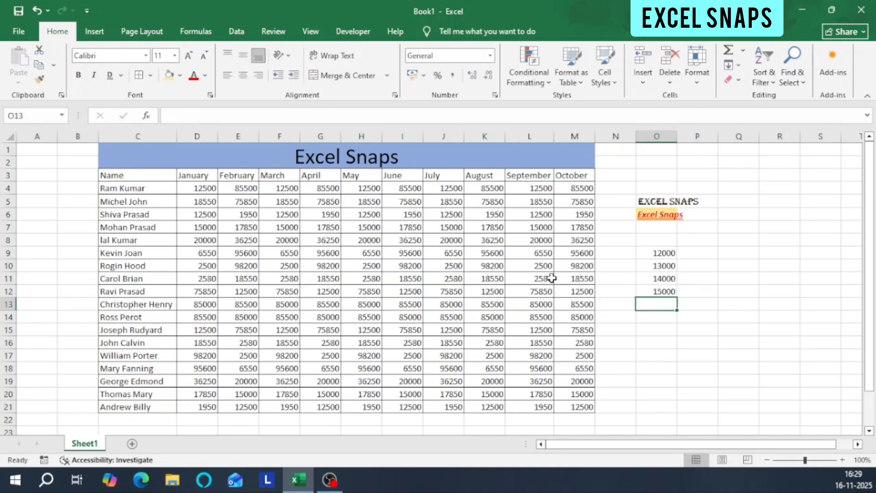
# Apply the Currency number format to cells O9:O12 and deselect the range.
pyautogui.moveTo(667, 251); pyautogui.dragTo(669, 291)
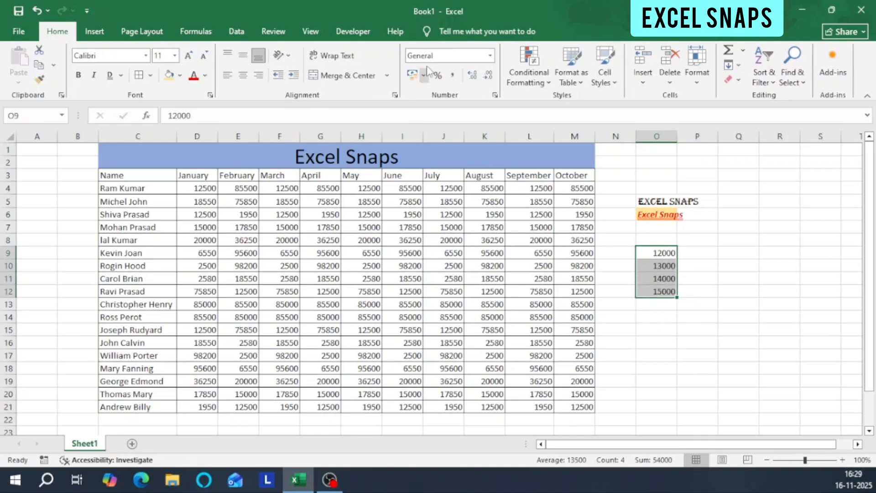
pyautogui.click(490, 58)
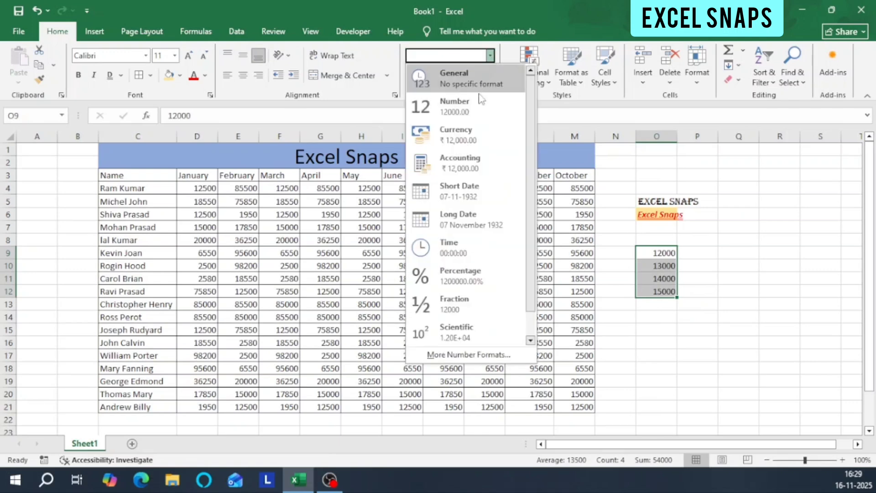
pyautogui.click(460, 137)
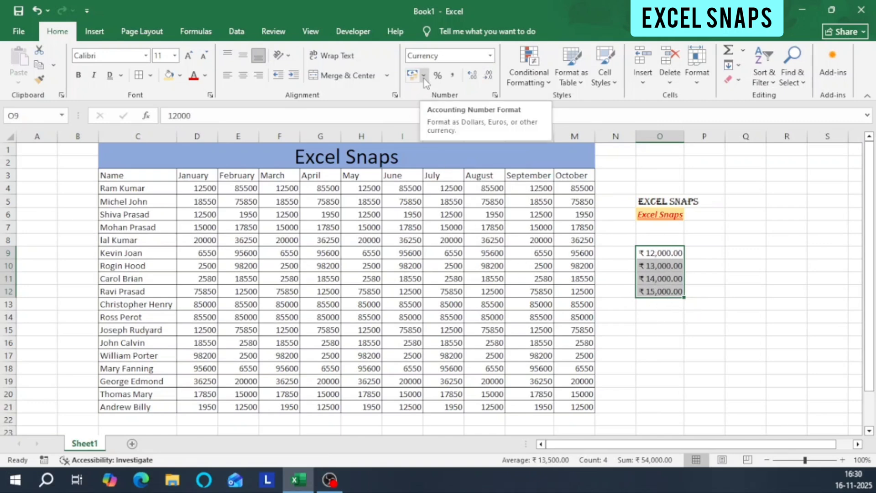
pyautogui.click(722, 242)
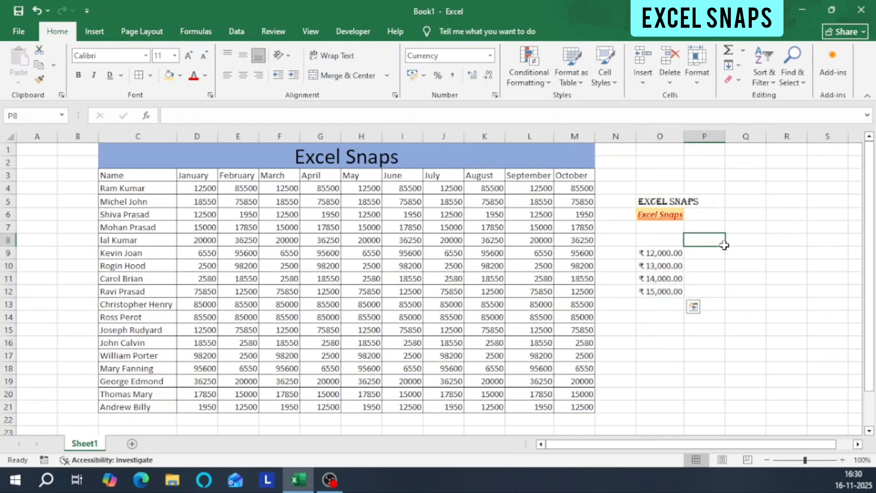
# Apply the $ English (United States) accounting format to O9:O12, and switch it to ₹ English (India).
pyautogui.moveTo(668, 256); pyautogui.dragTo(668, 293)
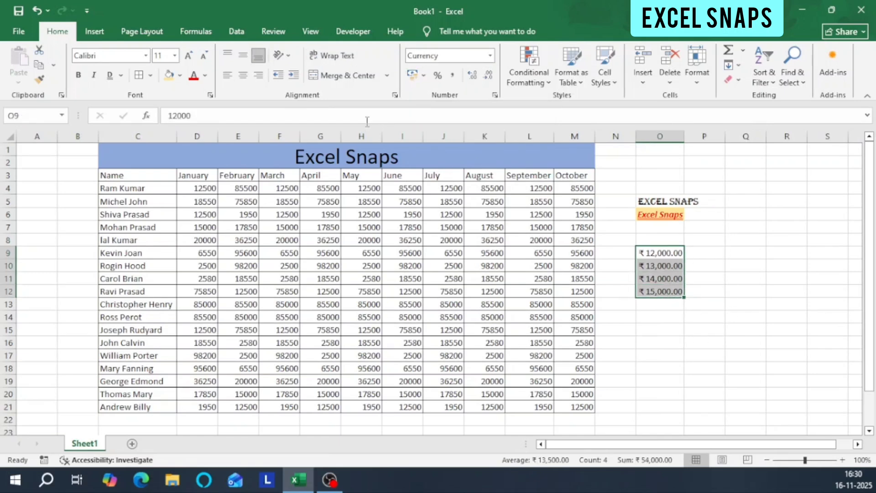
pyautogui.click(664, 255)
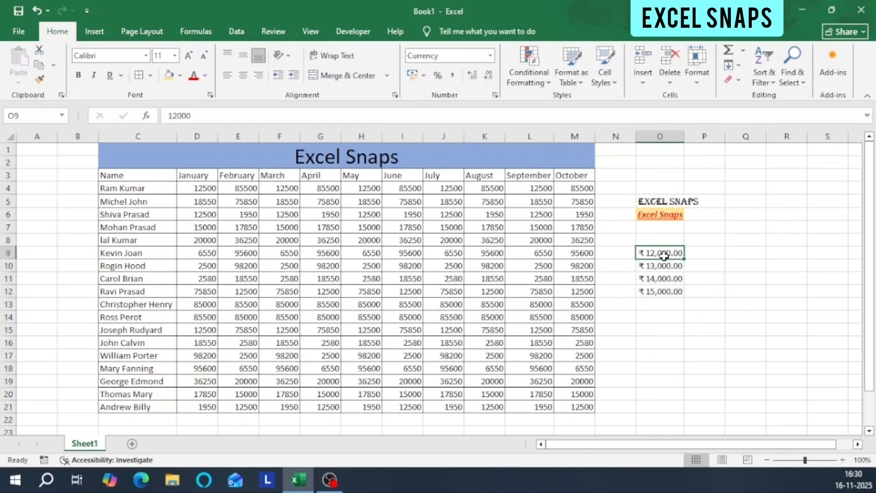
pyautogui.moveTo(660, 253); pyautogui.dragTo(661, 291)
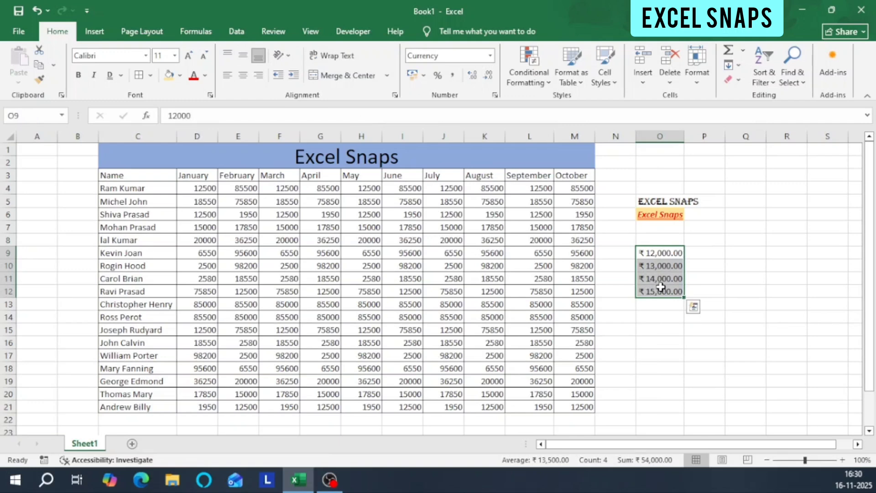
pyautogui.click(424, 76)
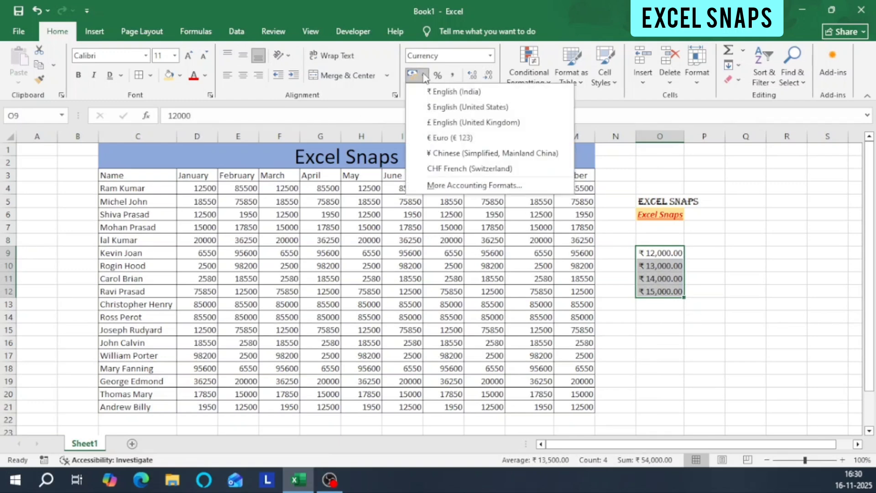
pyautogui.click(470, 108)
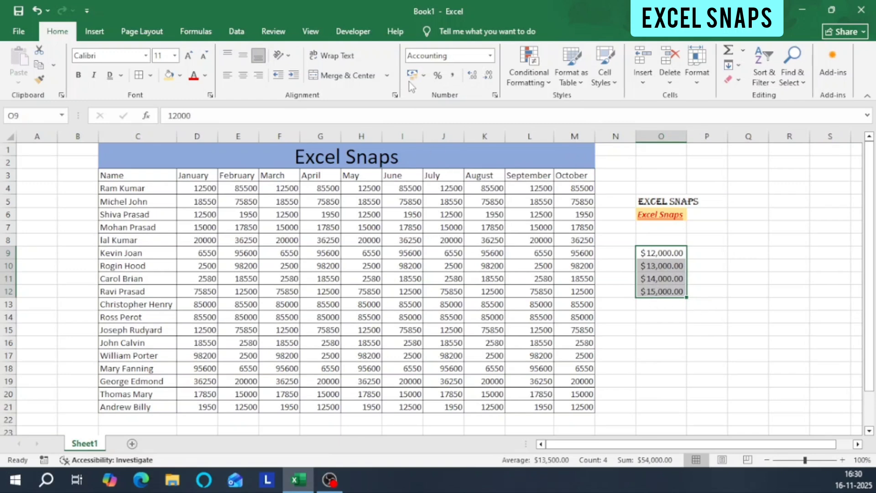
pyautogui.click(424, 75)
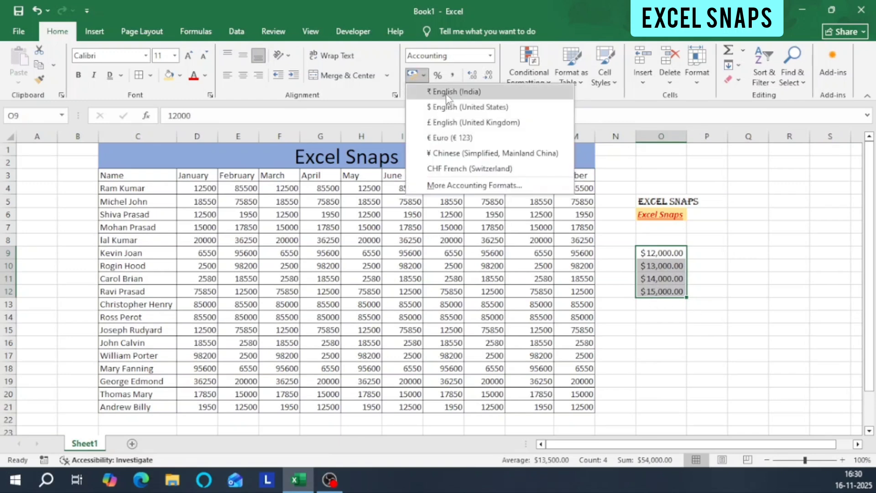
pyautogui.click(447, 92)
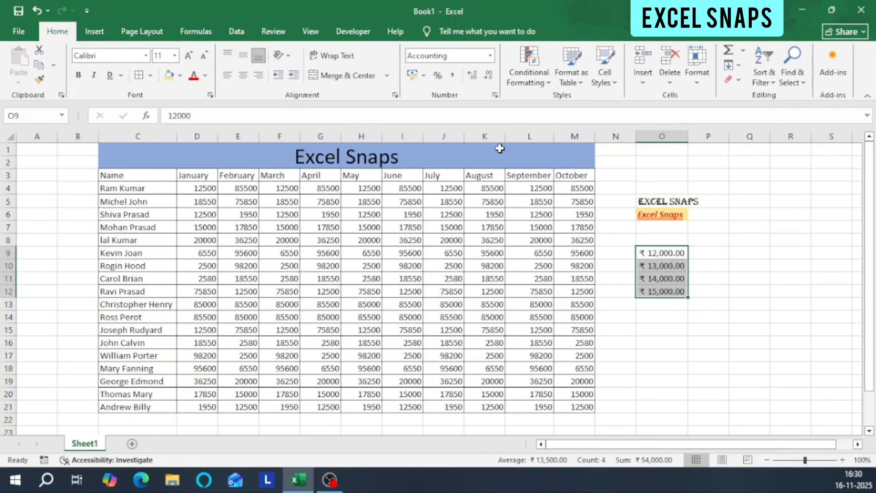
# Enter 100, 50, 25 and 75 down cells P9 to P12.
pyautogui.click(700, 253)
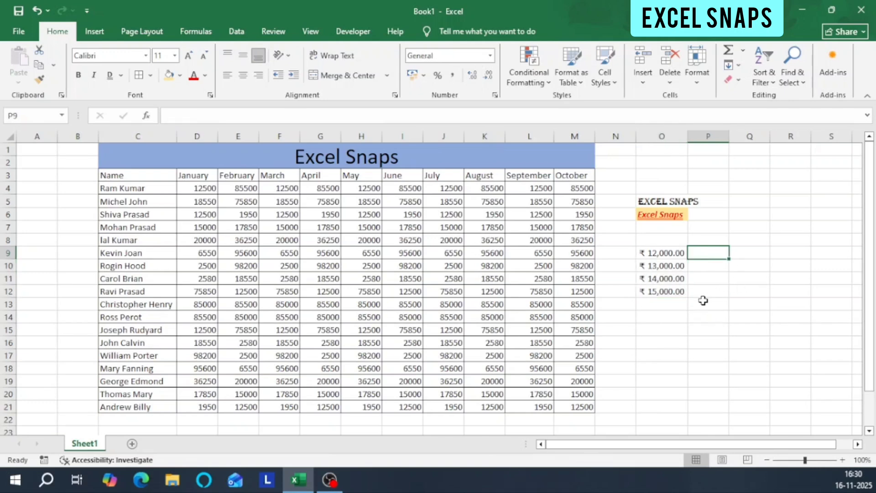
pyautogui.write('100')
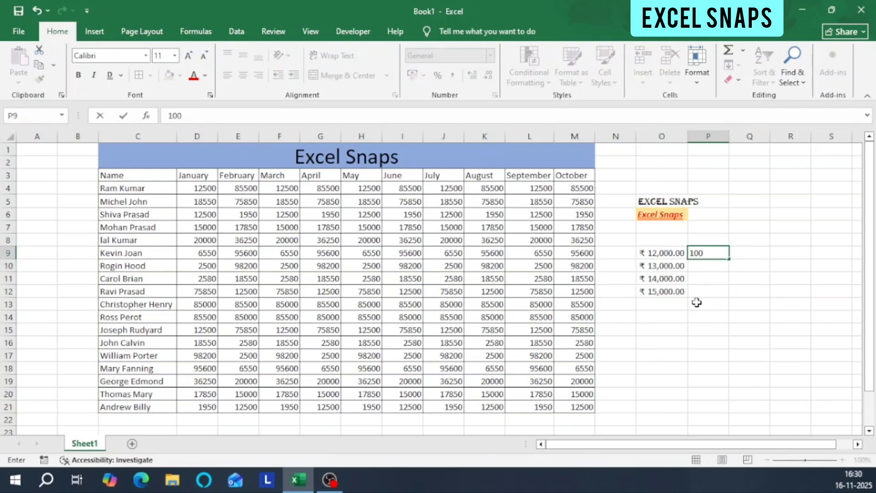
pyautogui.press('Return')
pyautogui.write('50')
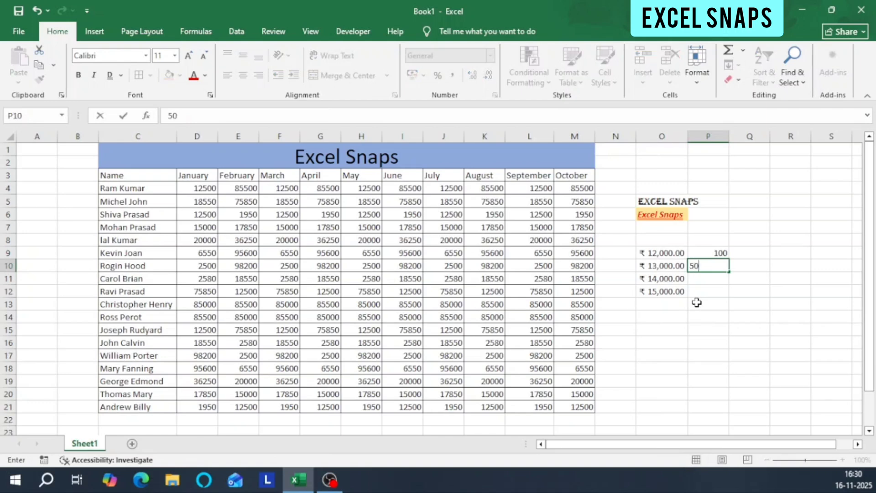
pyautogui.press('Return')
pyautogui.write('25')
pyautogui.press('Return')
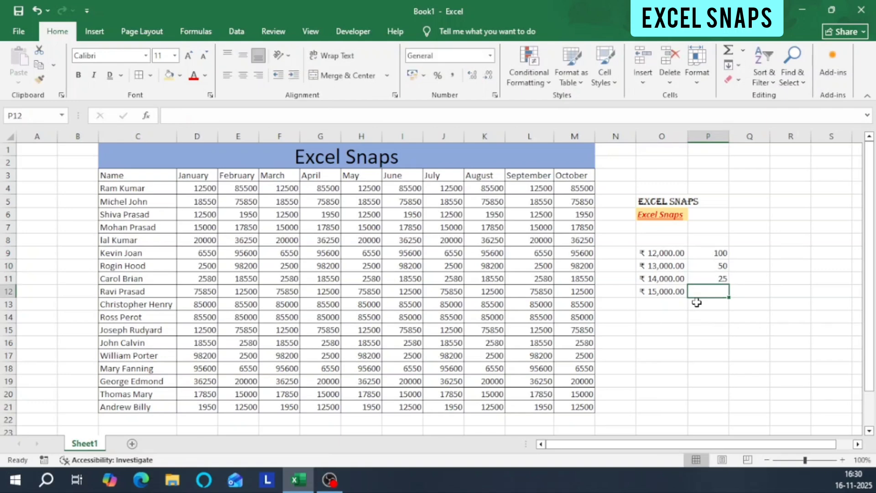
pyautogui.write('75')
pyautogui.press('Return')
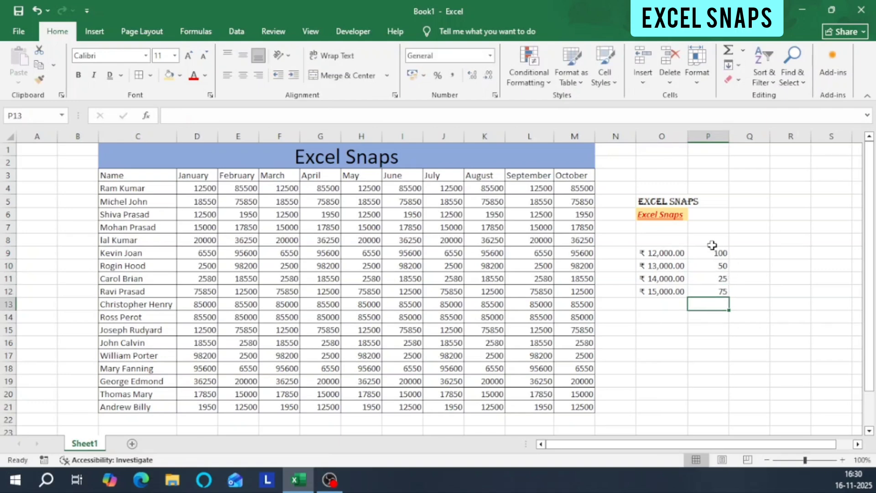
# Apply the Percentage number format to cells P9:P12.
pyautogui.moveTo(714, 250); pyautogui.dragTo(717, 292)
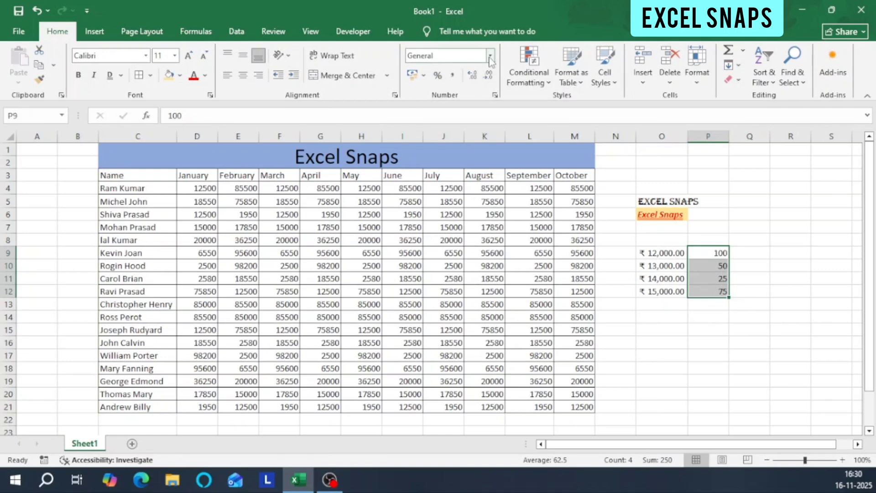
pyautogui.click(490, 57)
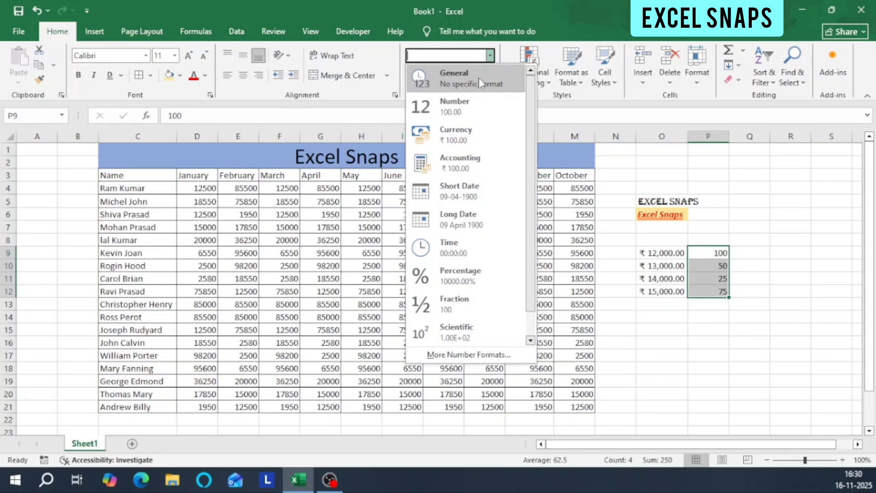
pyautogui.click(466, 275)
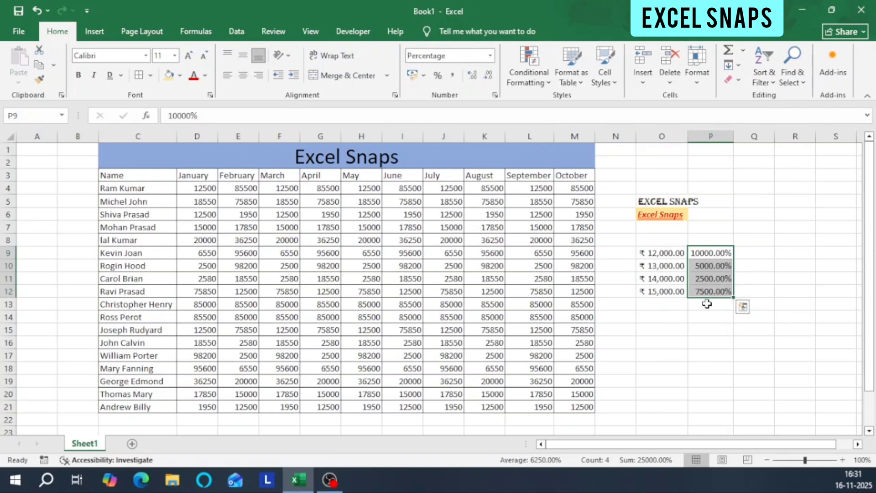
# Increase the percentages in P9:P12 to three decimal places and reduce them to whole percentages without decimals.
pyautogui.click(472, 81)
pyautogui.click(471, 81)
pyautogui.click(488, 83)
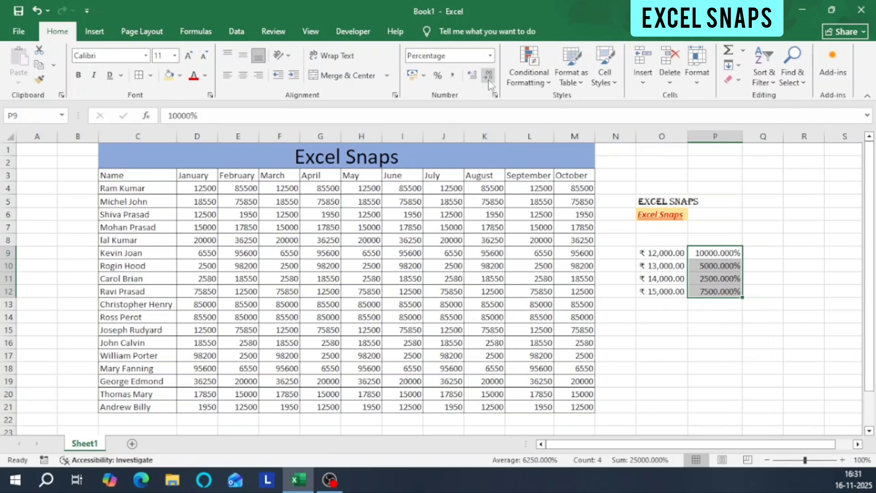
pyautogui.click(489, 82)
pyautogui.click(489, 83)
pyautogui.click(489, 83)
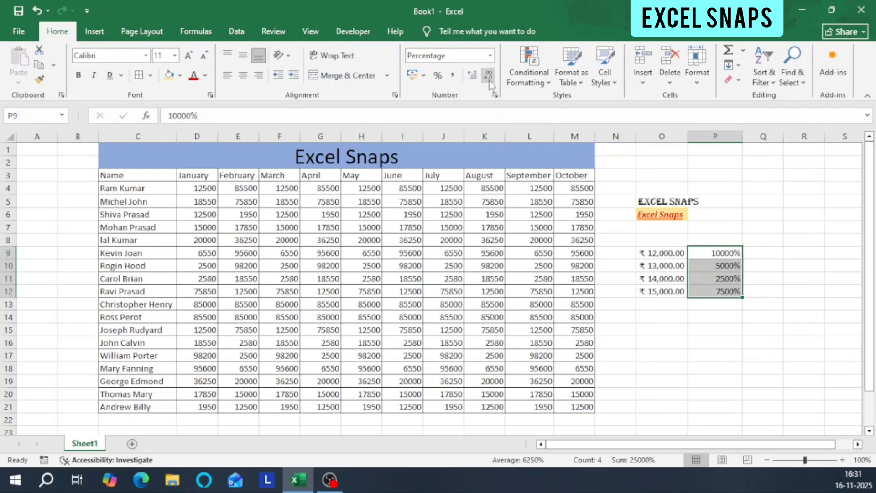
# Increase the percentages in P9:P12 to two decimal places and undo the increases to return to whole percentages.
pyautogui.click(475, 80)
pyautogui.click(474, 81)
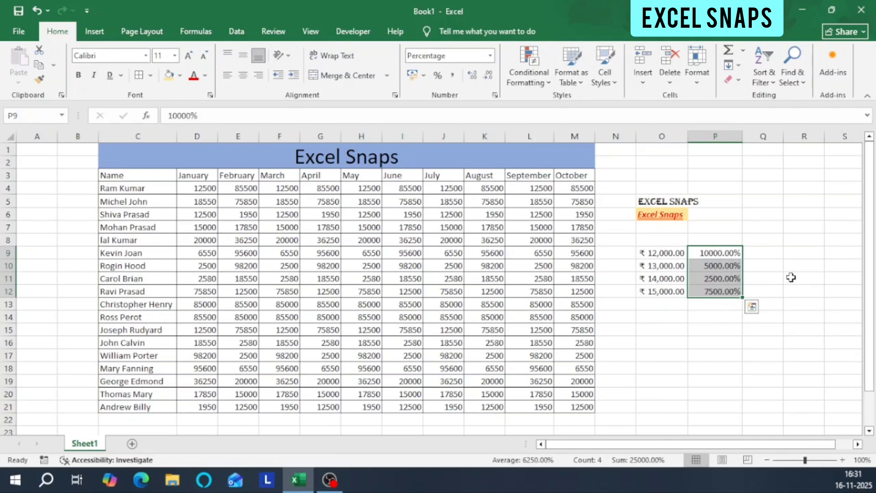
pyautogui.hotkey('ctrl', 'z')
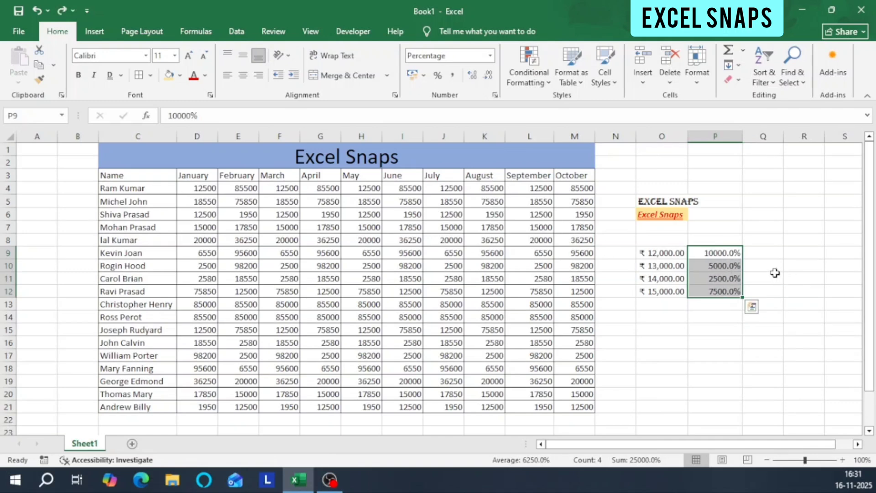
pyautogui.hotkey('ctrl', 'z')
pyautogui.click(776, 240)
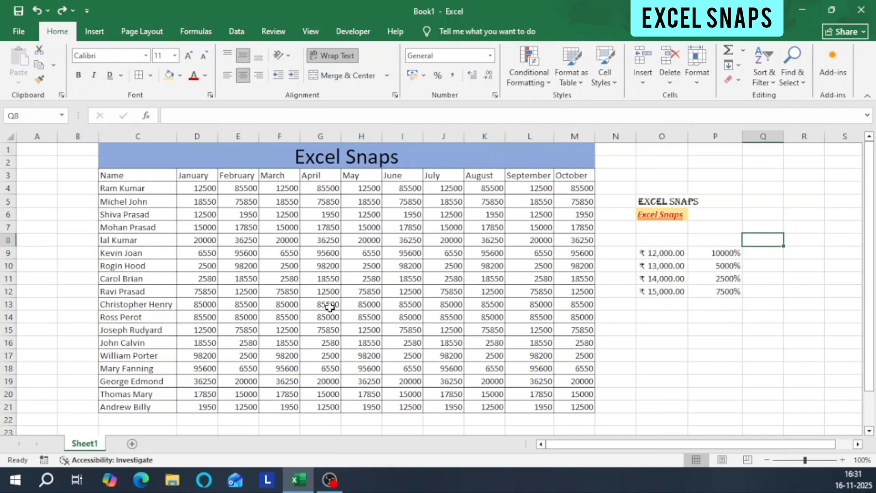
pyautogui.click(537, 88)
pyautogui.moveTo(549, 111)
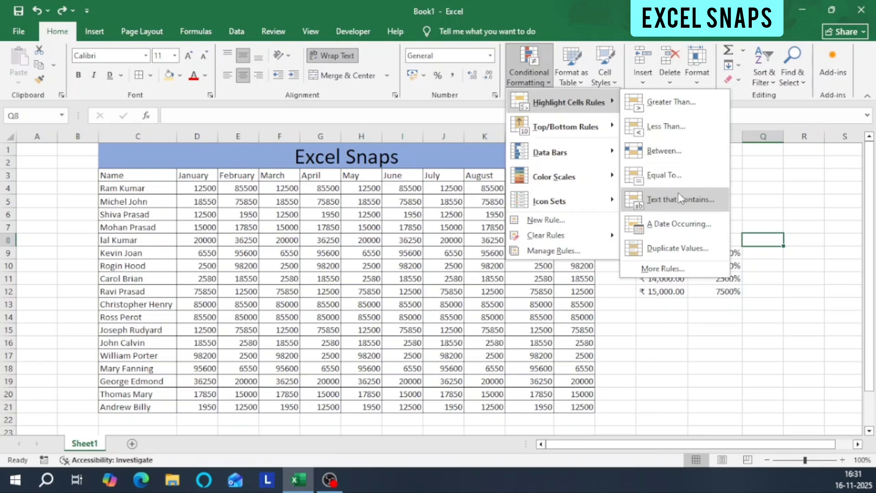
pyautogui.click(215, 219)
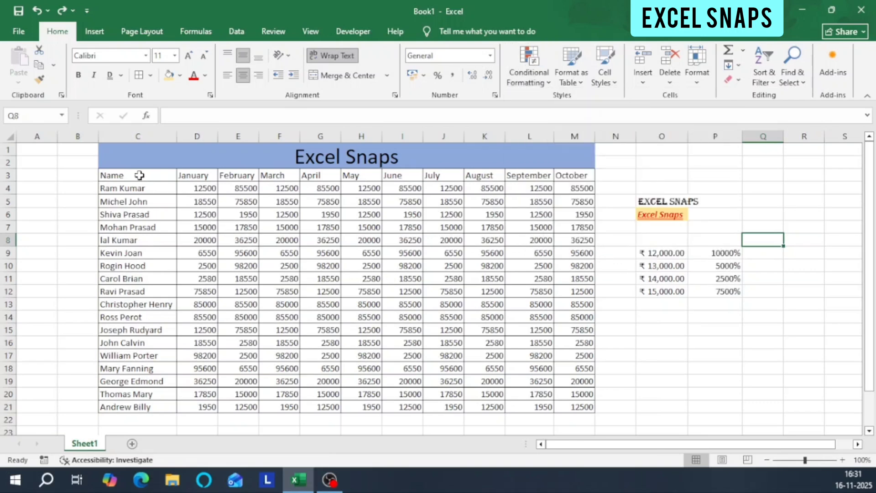
pyautogui.moveTo(125, 174); pyautogui.dragTo(568, 401)
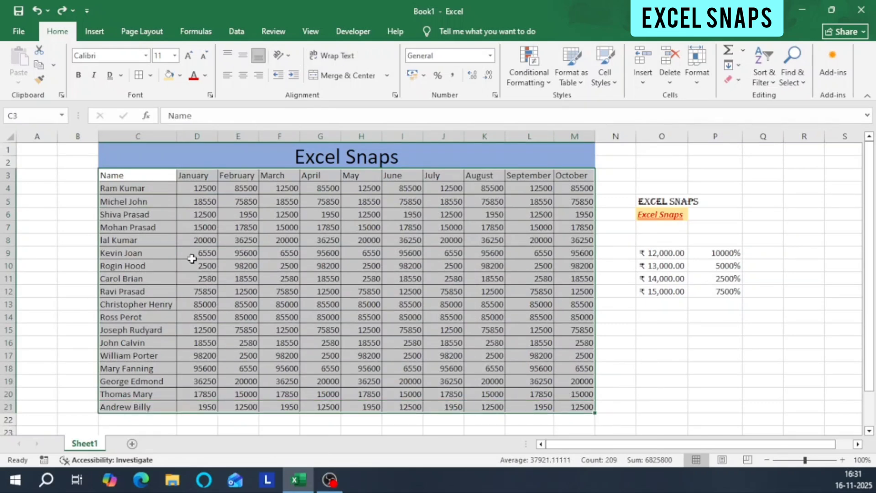
pyautogui.click(196, 190)
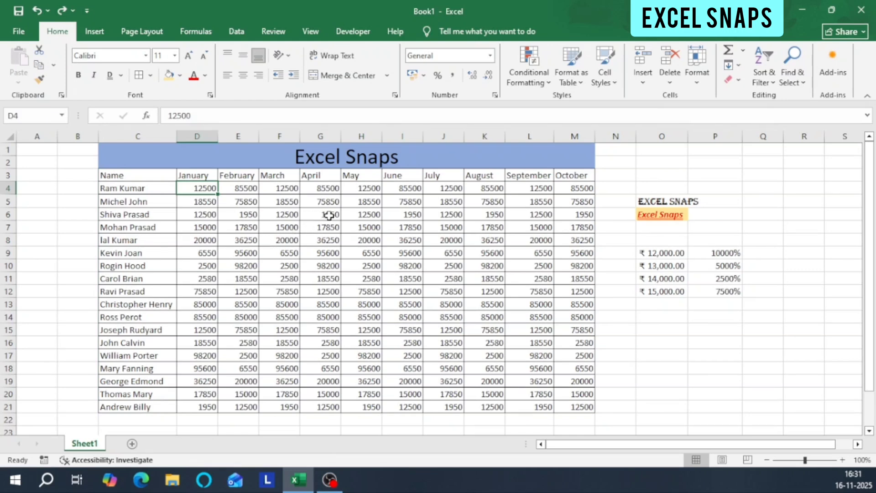
pyautogui.click(333, 202)
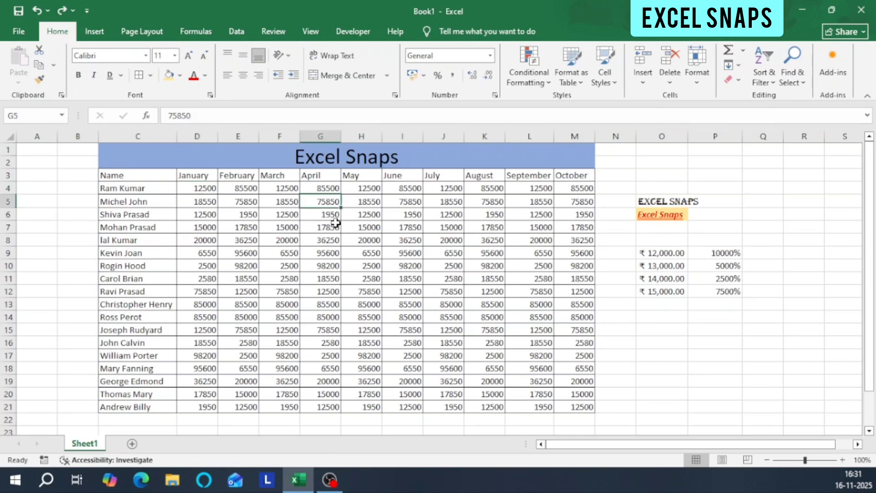
pyautogui.click(331, 216)
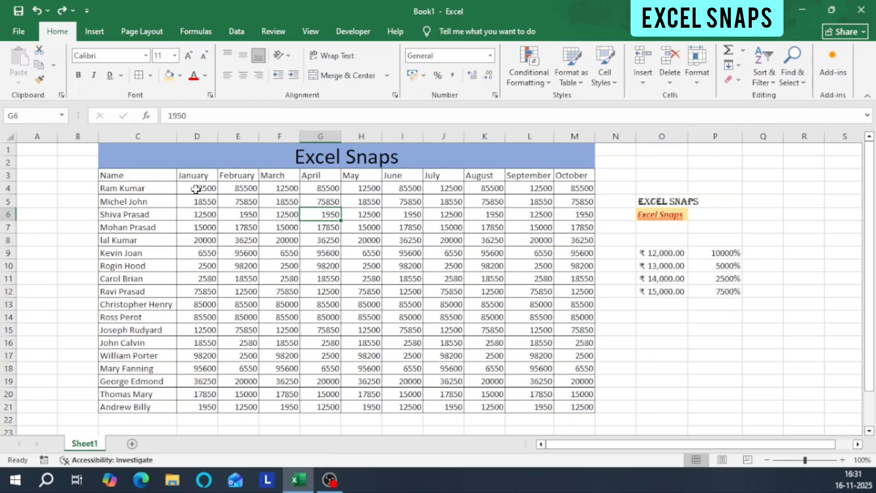
# Highlight values in D4:M21 greater than 12500 with Light Red Fill with Dark Red Text using conditional formatting.
pyautogui.moveTo(196, 188); pyautogui.dragTo(558, 396)
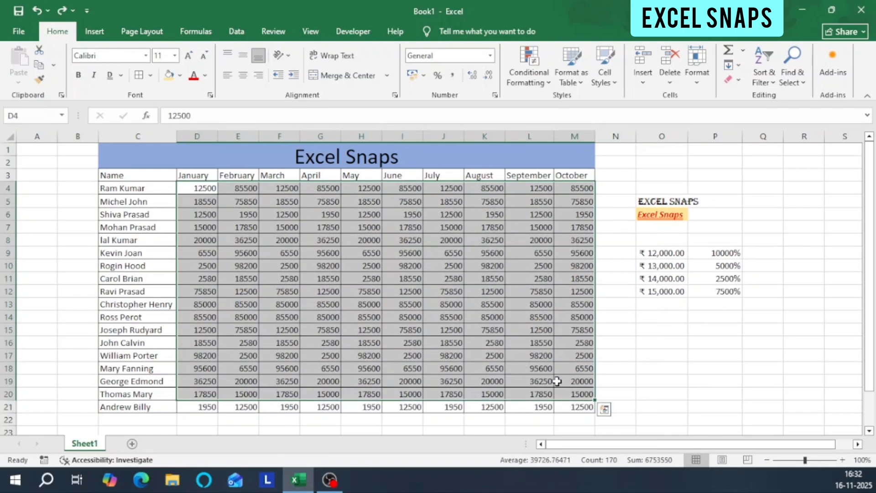
pyautogui.click(249, 214)
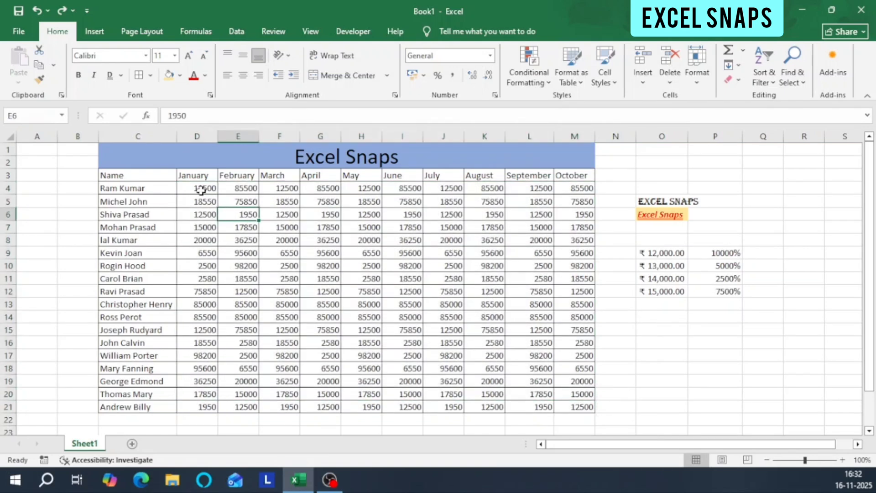
pyautogui.moveTo(201, 190); pyautogui.dragTo(581, 409)
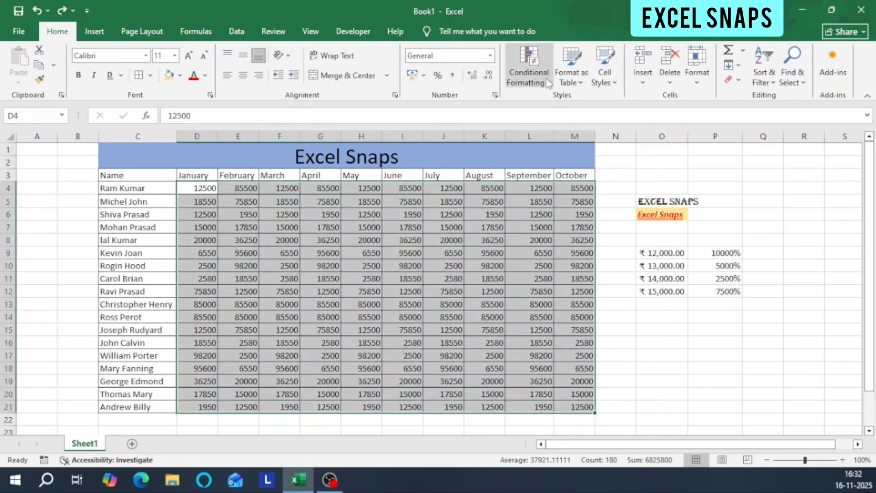
pyautogui.click(542, 79)
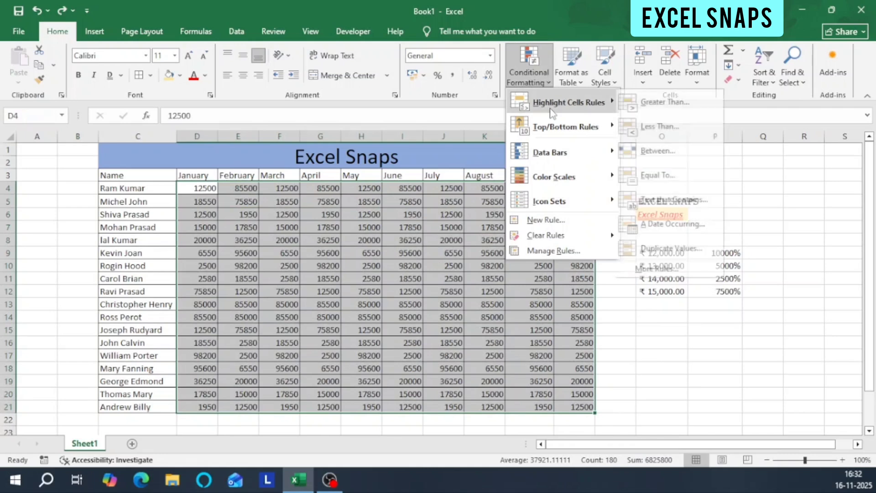
pyautogui.click(671, 102)
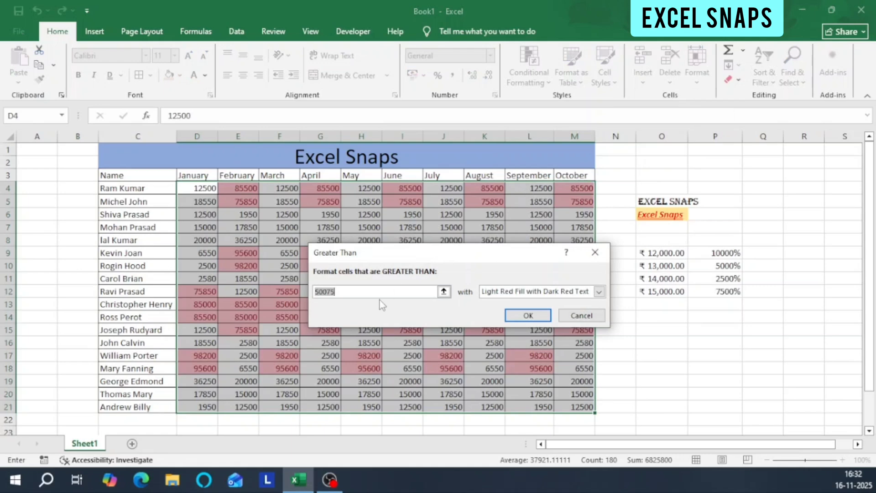
pyautogui.moveTo(423, 255); pyautogui.dragTo(578, 201)
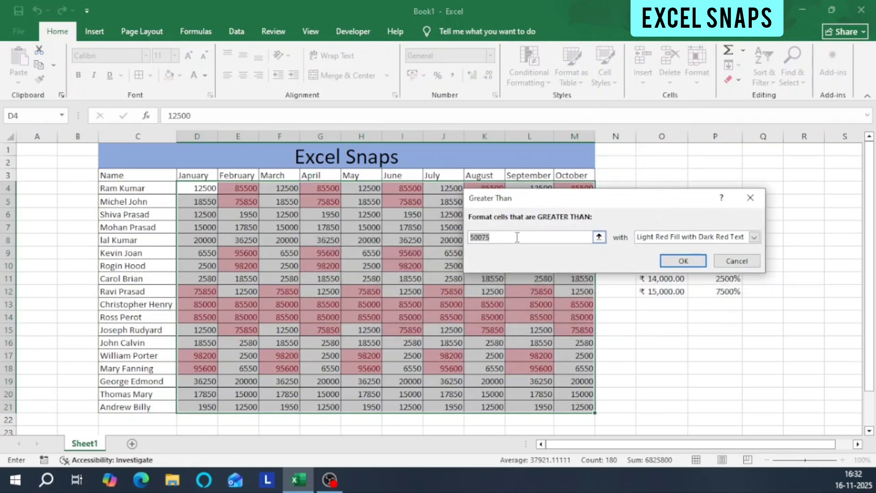
pyautogui.press('BackSpace')
pyautogui.write('12500')
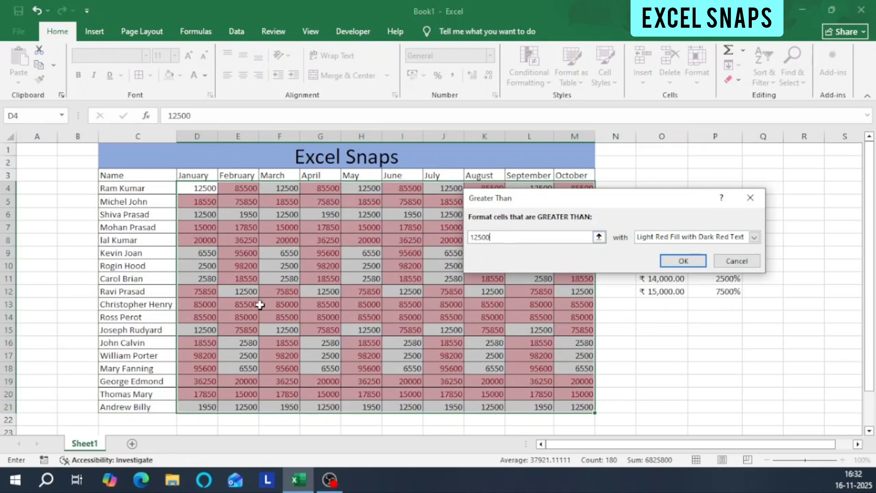
pyautogui.click(683, 261)
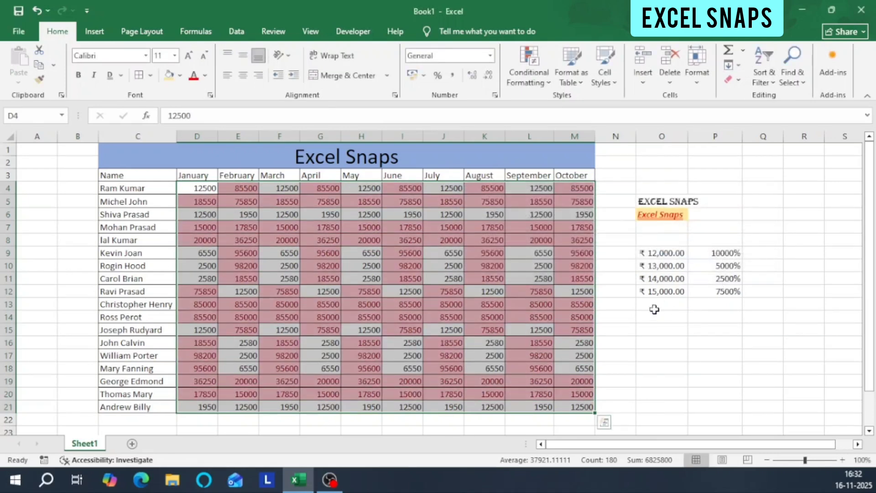
# Add a Greater Than 9000 conditional formatting rule to D4:M21 with Light Red Fill with Dark Red Text.
pyautogui.click(280, 214)
pyautogui.moveTo(201, 185); pyautogui.dragTo(569, 405)
pyautogui.click(530, 84)
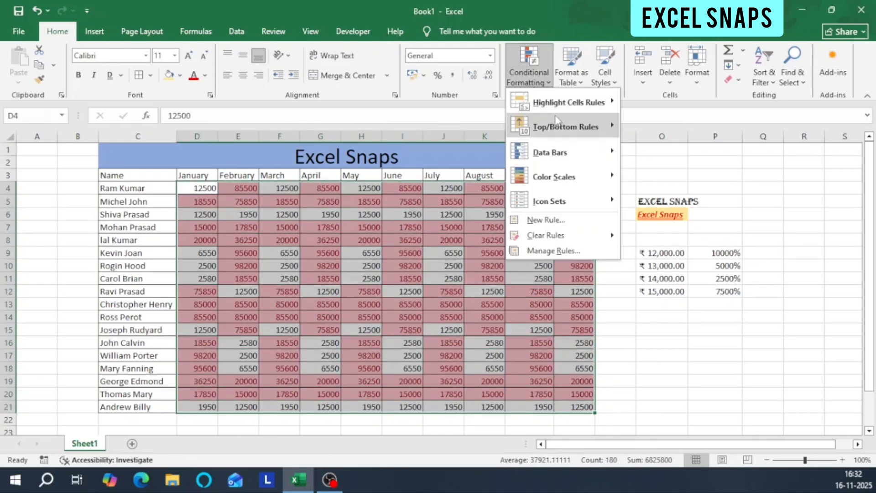
pyautogui.moveTo(556, 104)
pyautogui.click(682, 106)
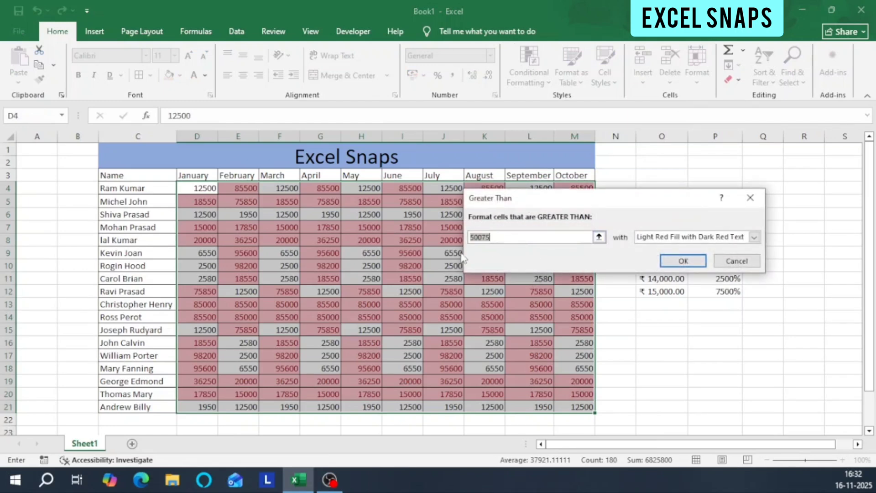
pyautogui.press('BackSpace')
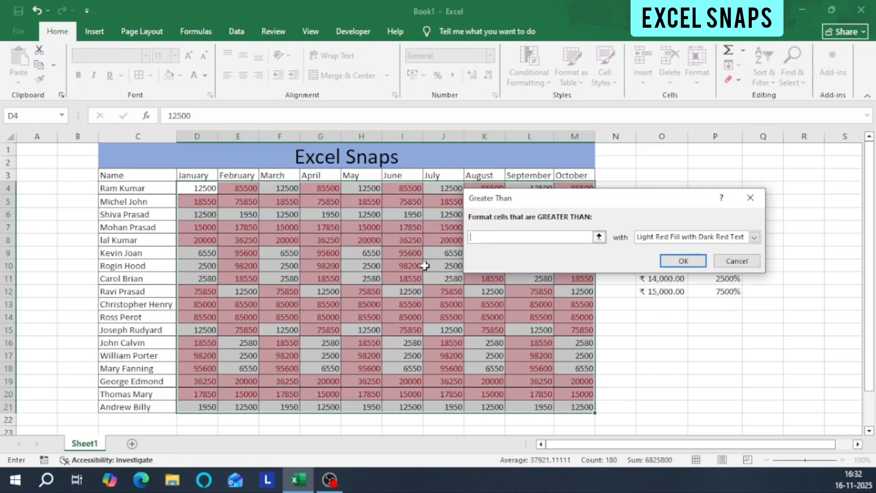
pyautogui.write('9000')
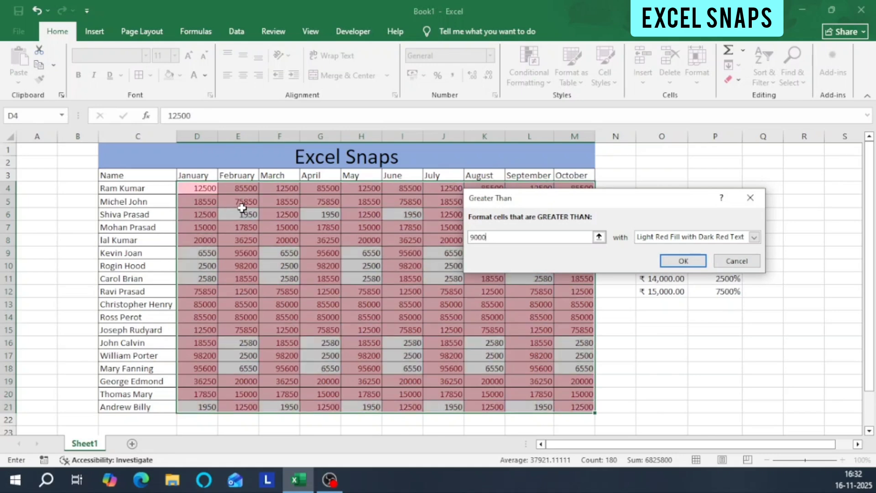
pyautogui.click(680, 261)
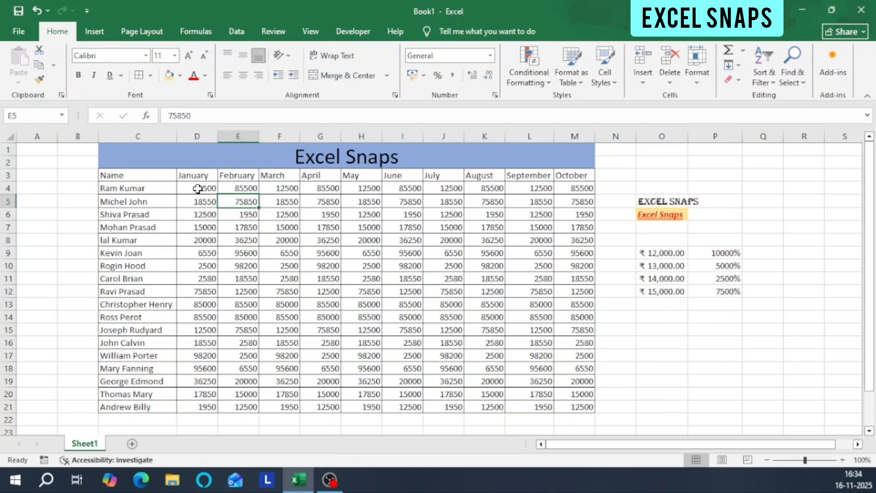
# Highlight values in D4:M21 less than 12500 with Light Red Fill with Dark Red Text, and undo the rule.
pyautogui.moveTo(197, 188)
pyautogui.mouseDown()
pyautogui.moveTo(425, 233)
pyautogui.moveTo(566, 356)
pyautogui.moveTo(566, 401)
pyautogui.mouseUp()
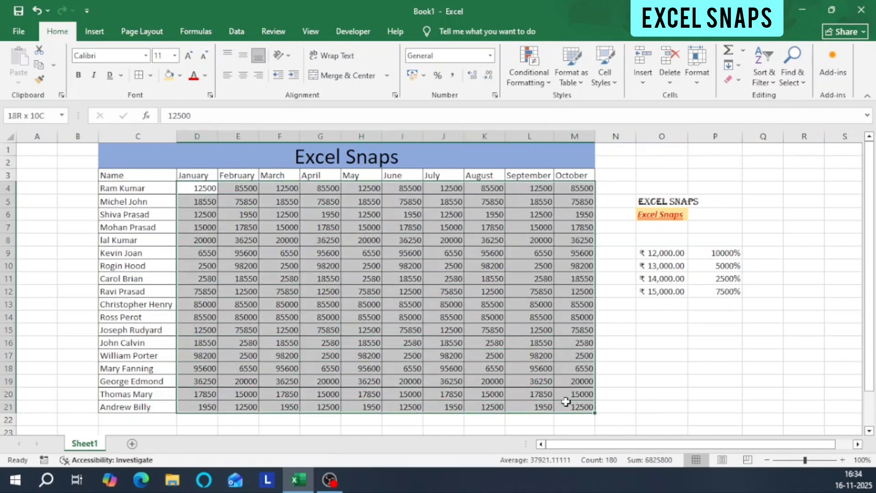
pyautogui.click(535, 80)
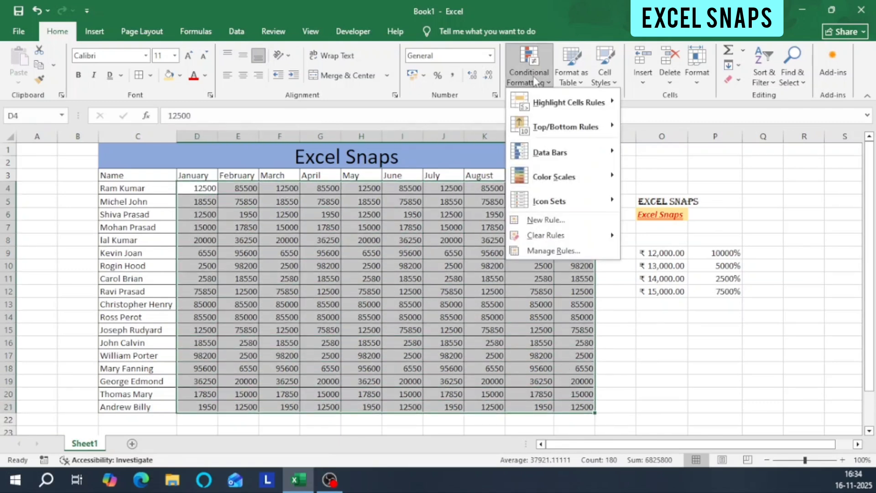
pyautogui.moveTo(566, 102)
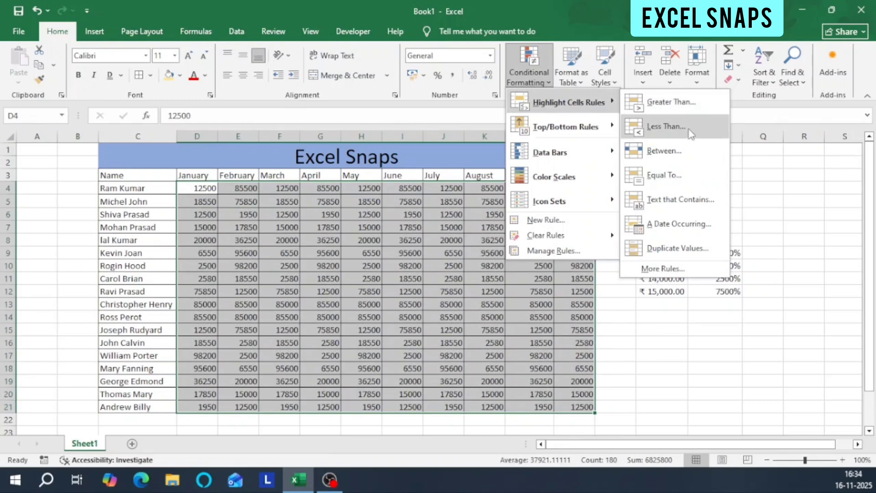
pyautogui.click(666, 126)
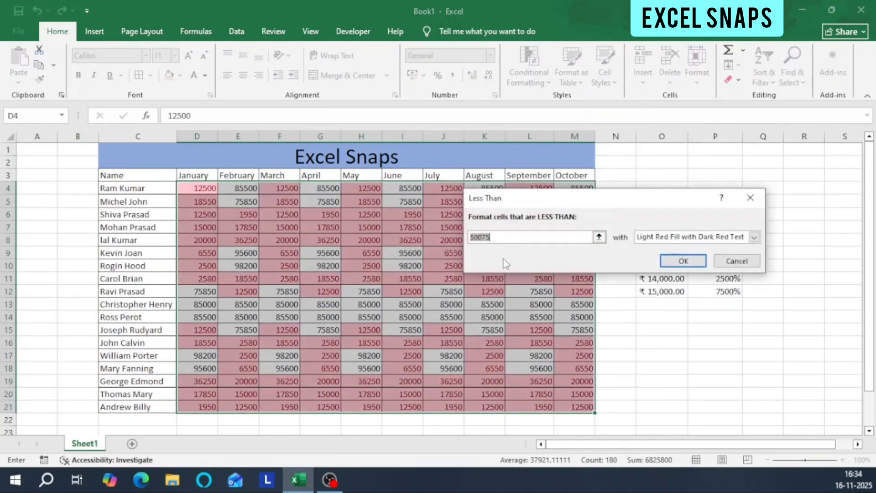
pyautogui.press('BackSpace')
pyautogui.write('1')
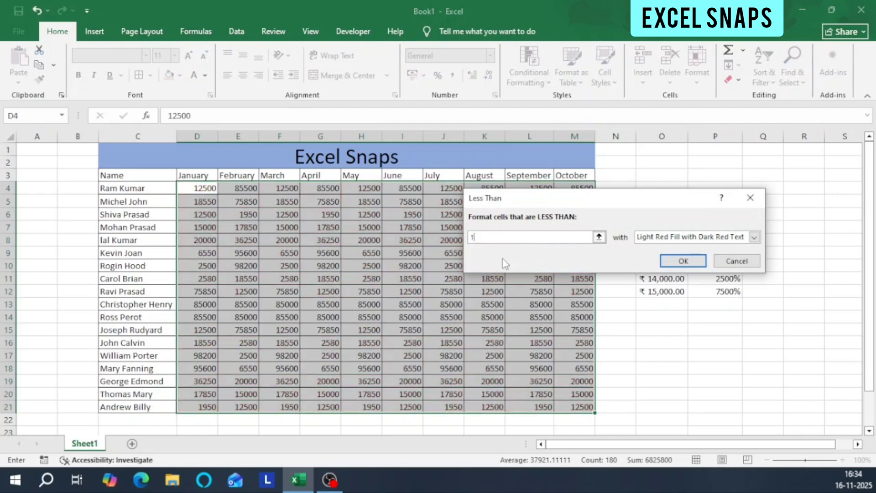
pyautogui.write('2500')
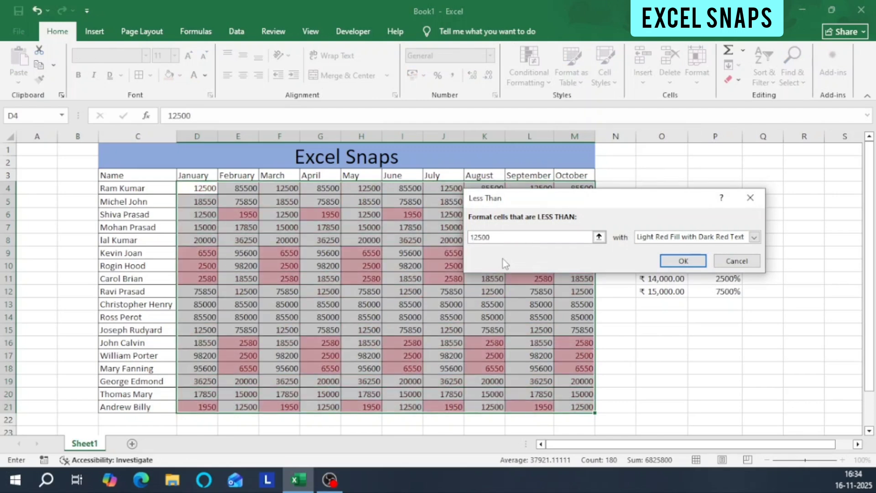
pyautogui.click(680, 264)
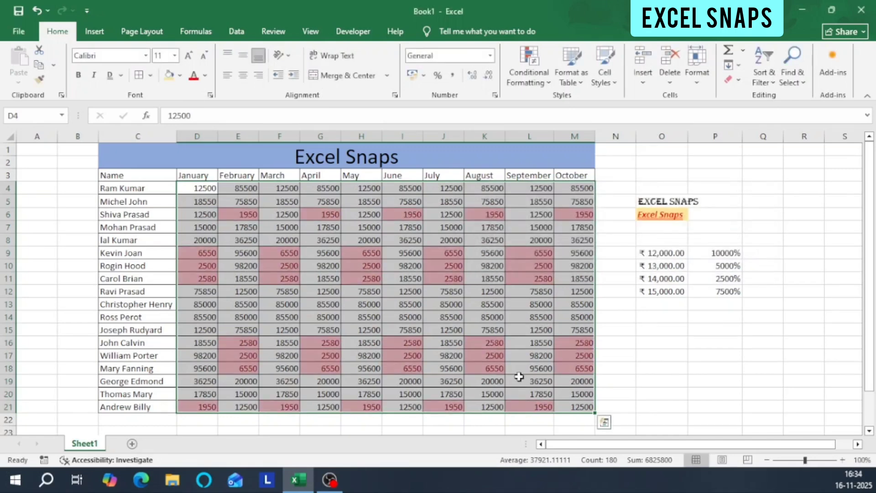
pyautogui.click(267, 231)
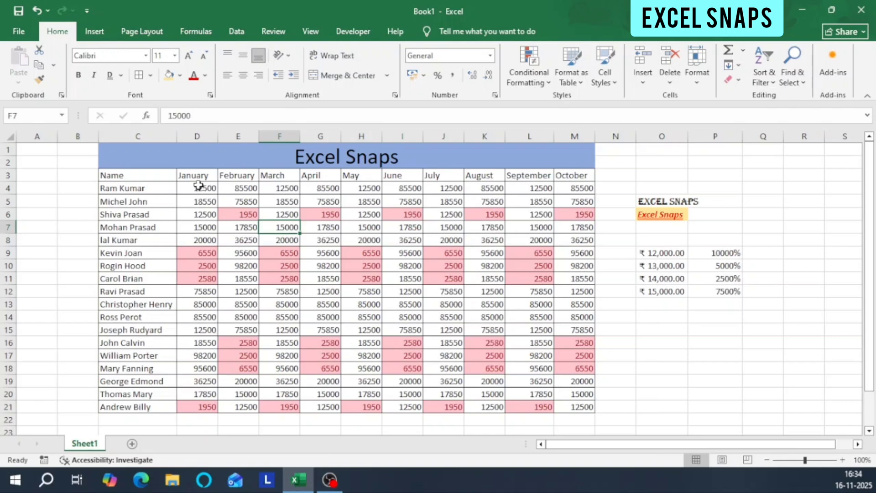
pyautogui.hotkey('ctrl', 'z')
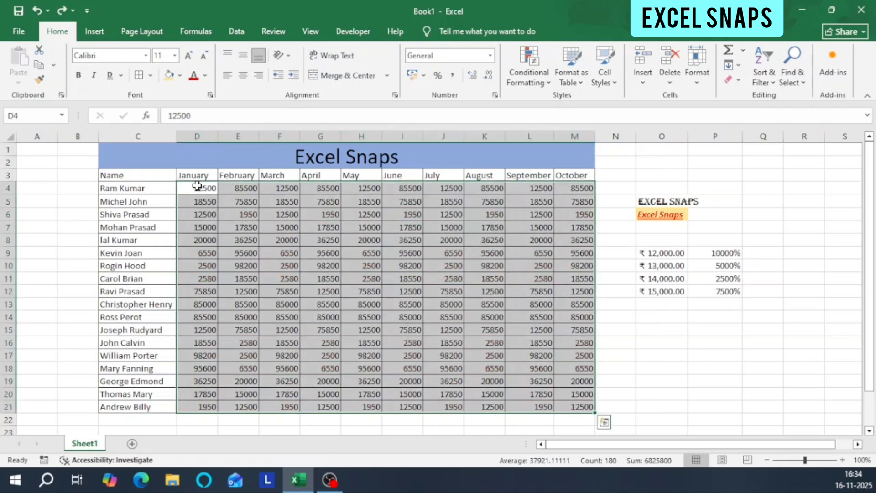
# Highlight values in D4:M21 between 1950 and 12500 with Light Red Fill with Dark Red Text using conditional formatting.
pyautogui.click(530, 84)
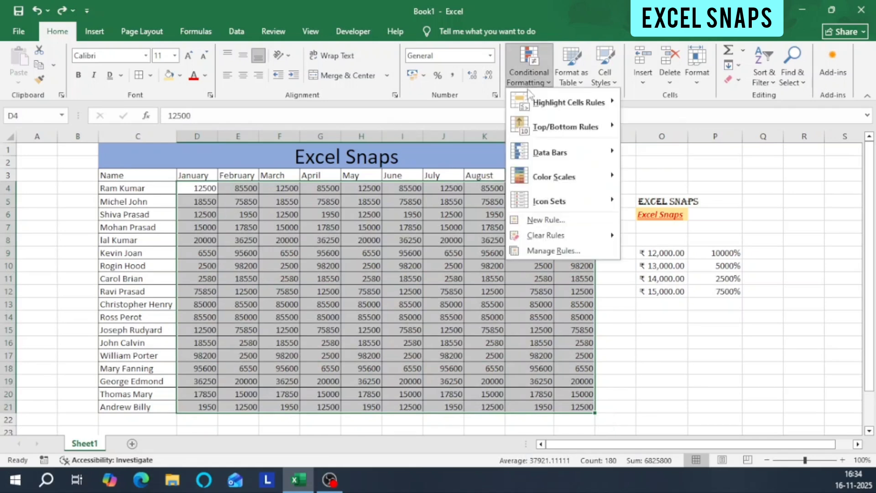
pyautogui.moveTo(593, 104)
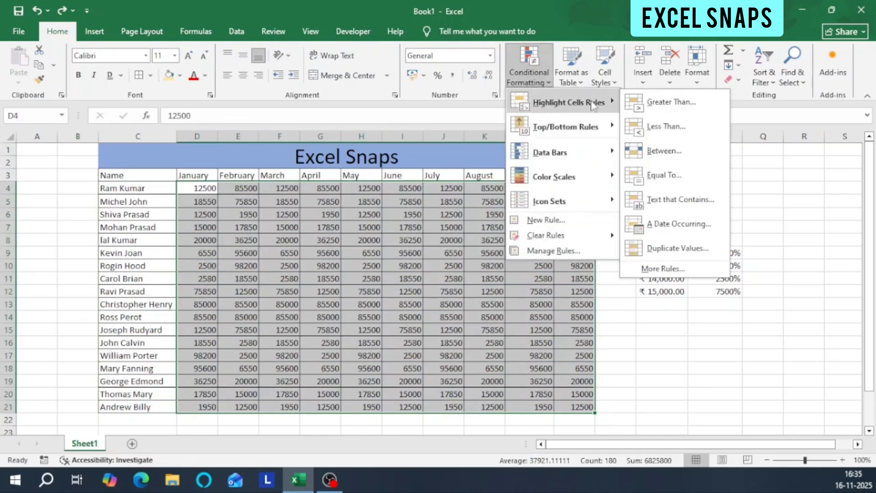
pyautogui.click(668, 151)
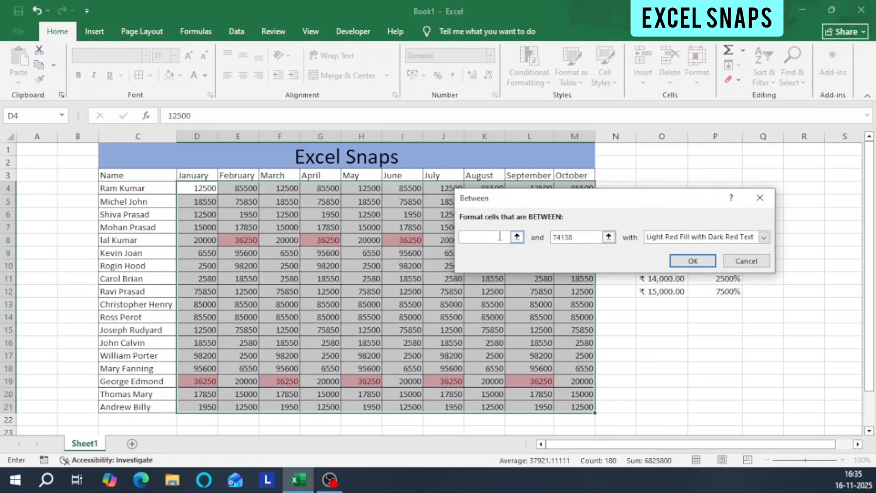
pyautogui.write('1950')
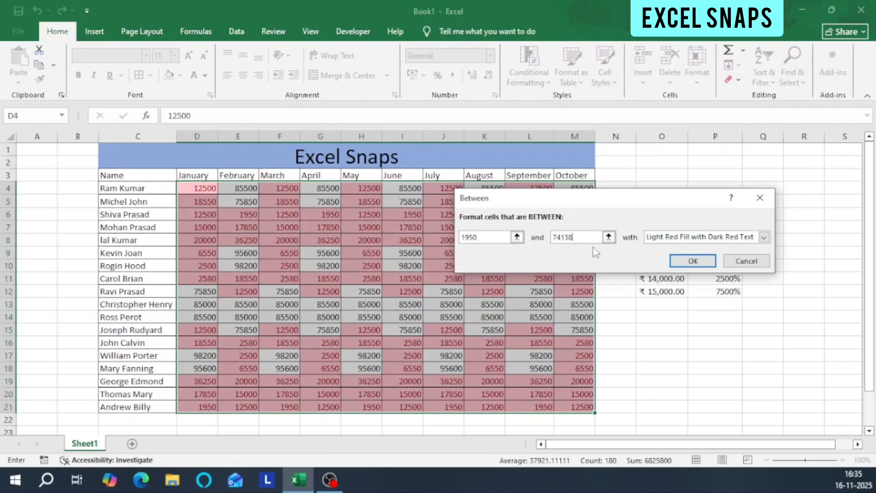
pyautogui.press('BackSpace')
pyautogui.press('BackSpace')
pyautogui.press('BackSpace')
pyautogui.press('BackSpace')
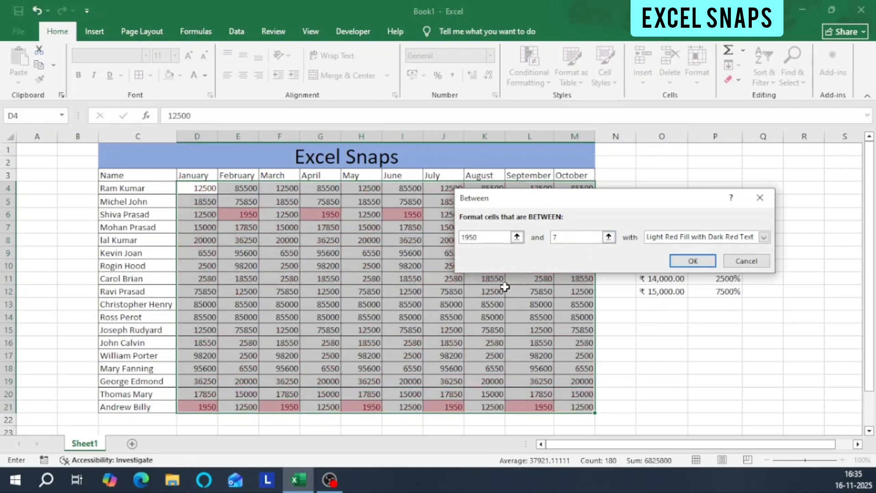
pyautogui.write('12500')
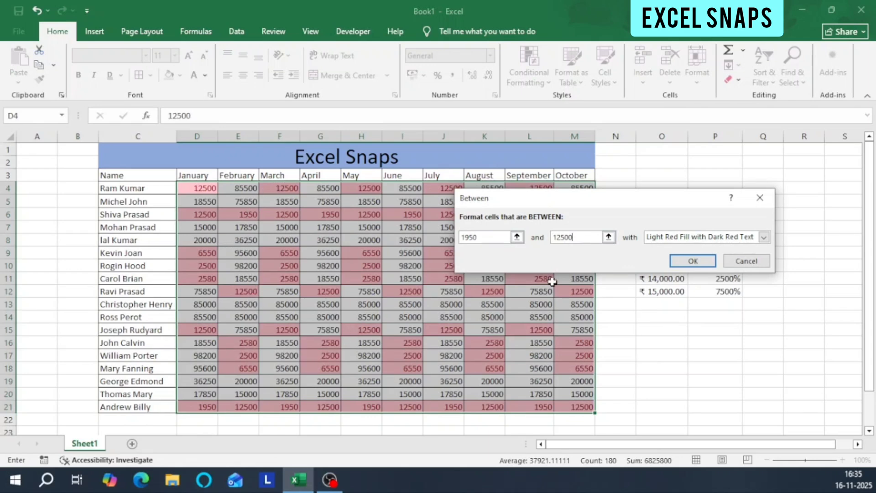
pyautogui.click(695, 264)
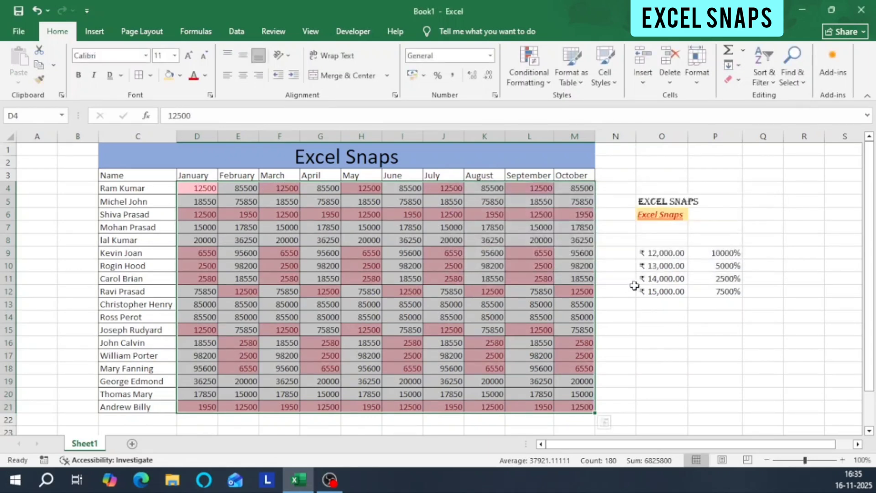
# Check some of the highlighted 12500 cells in the table and undo the Between rule.
pyautogui.click(202, 188)
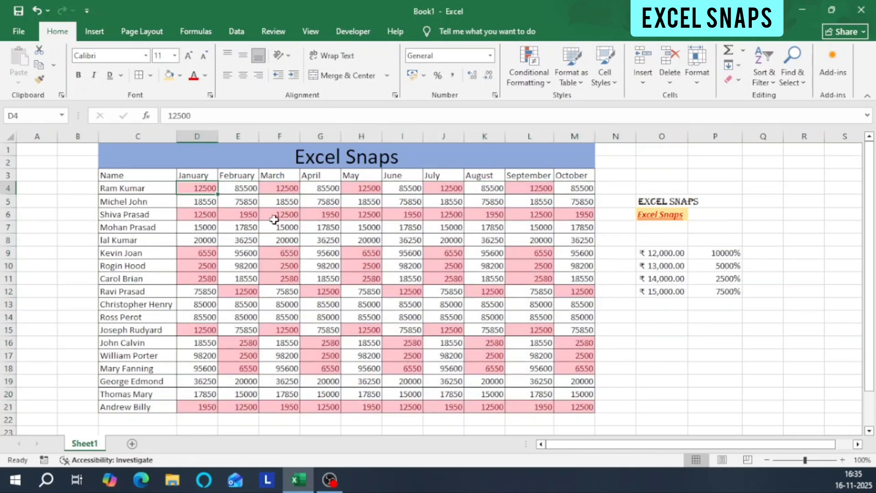
pyautogui.click(289, 192)
pyautogui.click(571, 291)
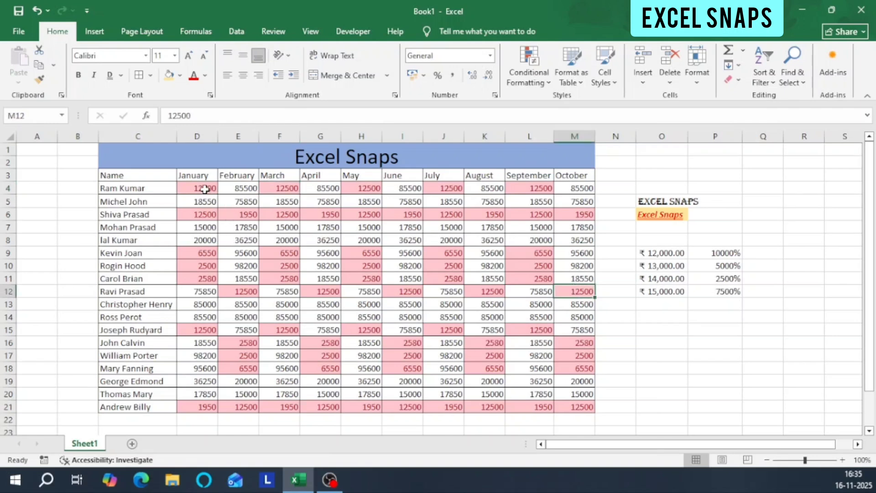
pyautogui.hotkey('ctrl', 'z')
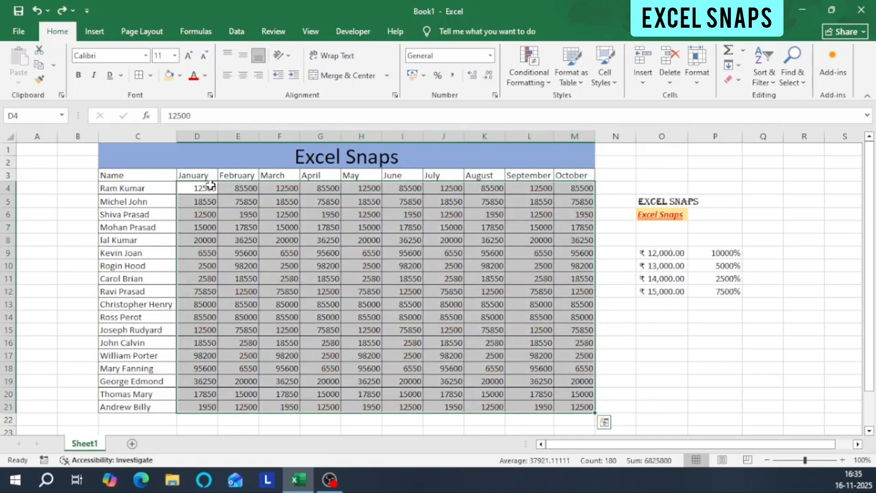
# Highlight values in D4:M21 equal to 12500 with Light Red Fill with Dark Red Text using conditional formatting.
pyautogui.click(536, 82)
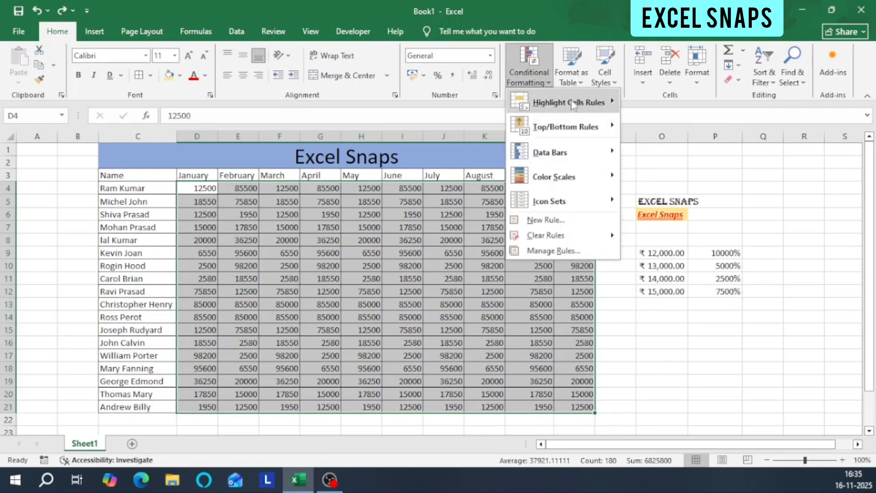
pyautogui.moveTo(577, 111)
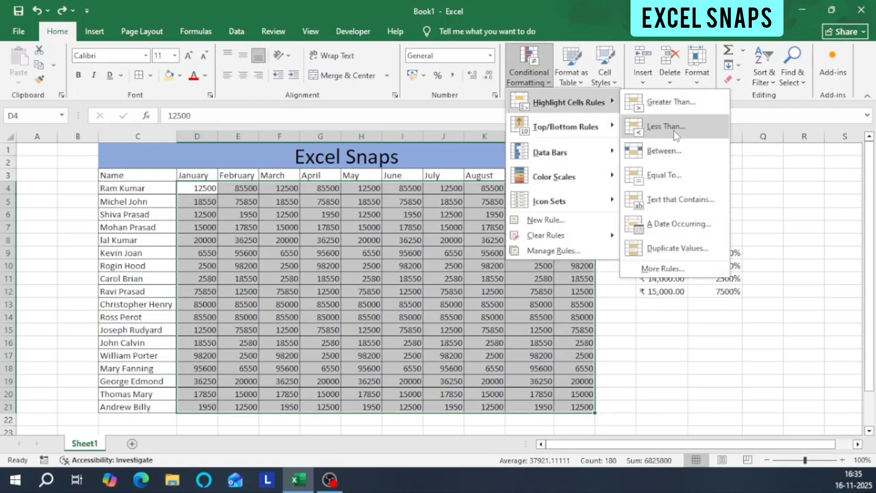
pyautogui.click(681, 182)
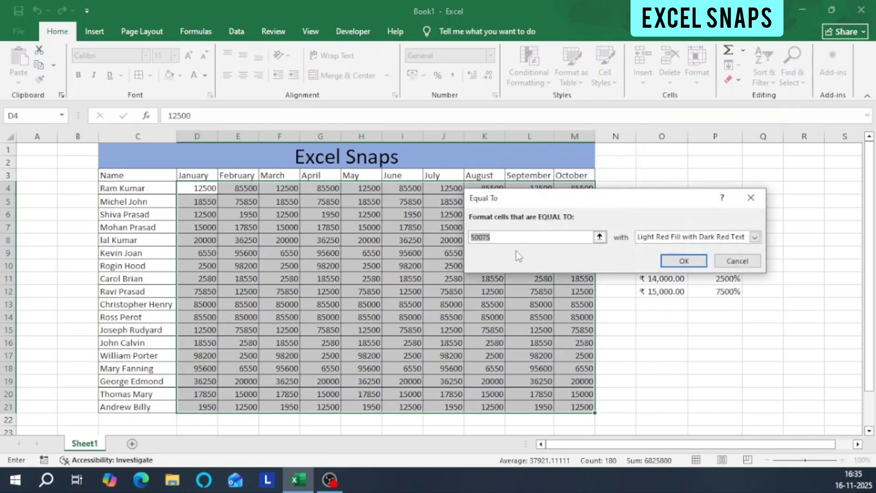
pyautogui.press('BackSpace')
pyautogui.write('12500')
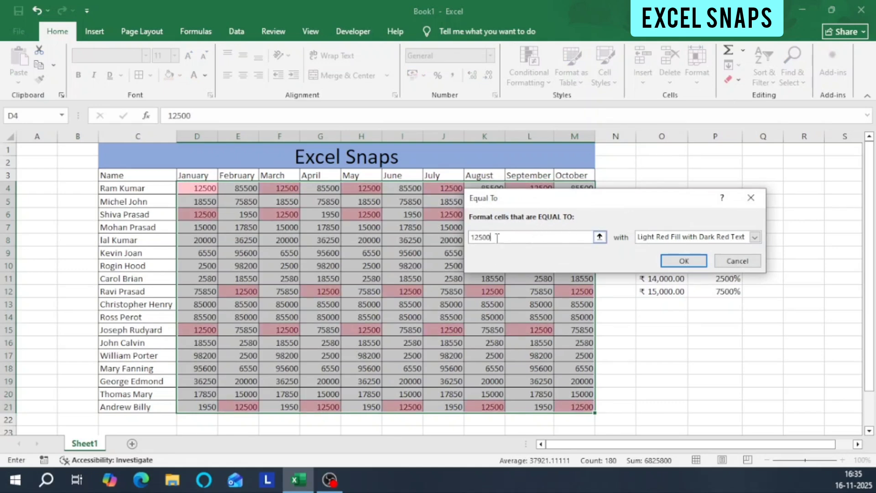
pyautogui.click(682, 261)
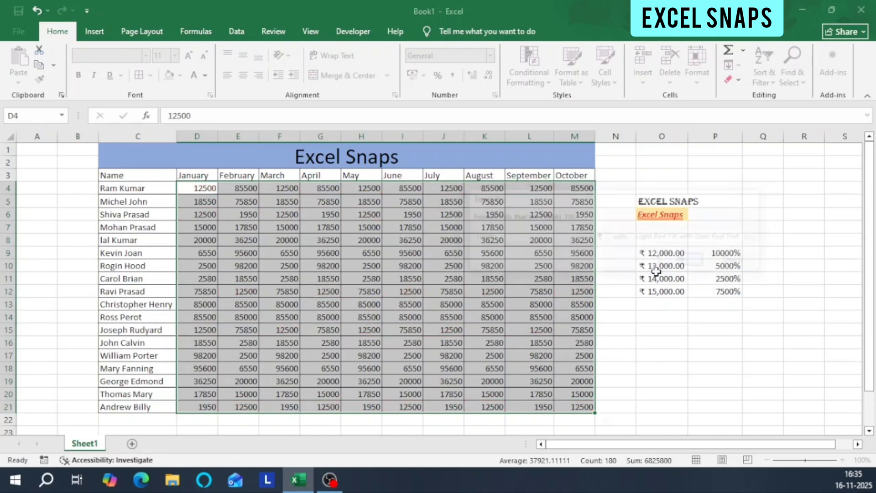
# Check several highlighted cells in the January and February columns and undo the Equal To rule.
pyautogui.click(205, 189)
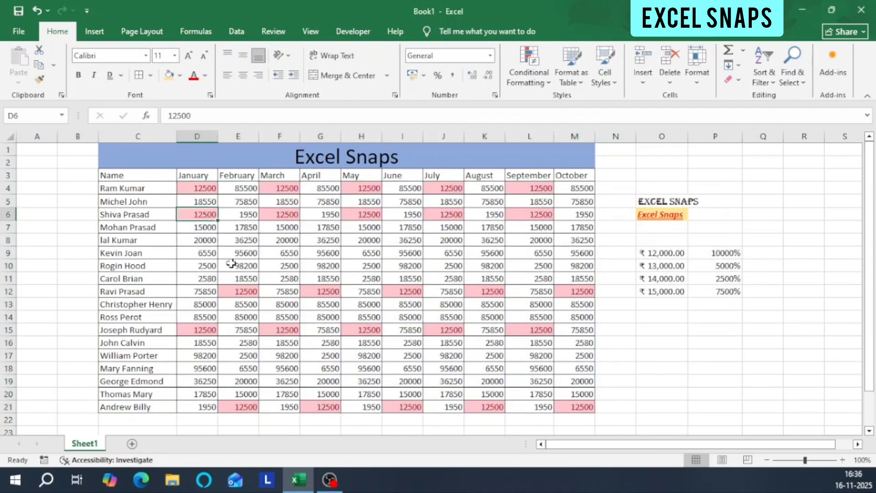
pyautogui.click(233, 293)
pyautogui.click(207, 329)
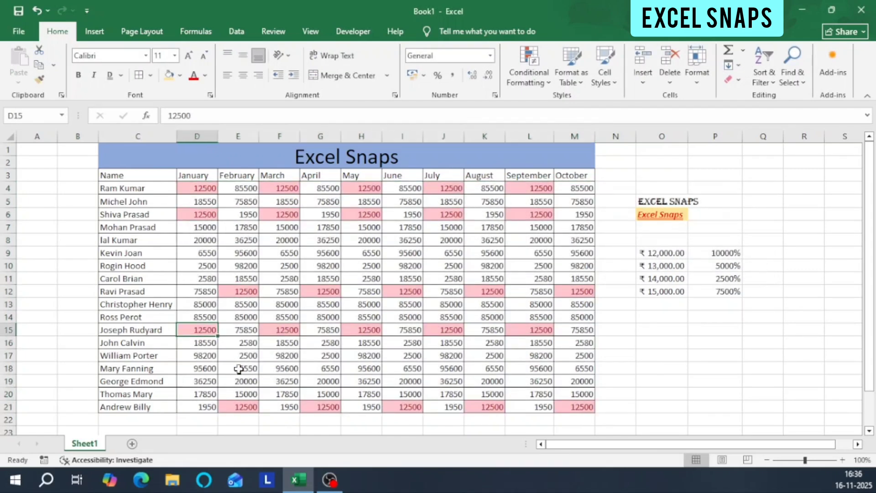
pyautogui.click(244, 405)
pyautogui.moveTo(203, 184); pyautogui.dragTo(570, 396)
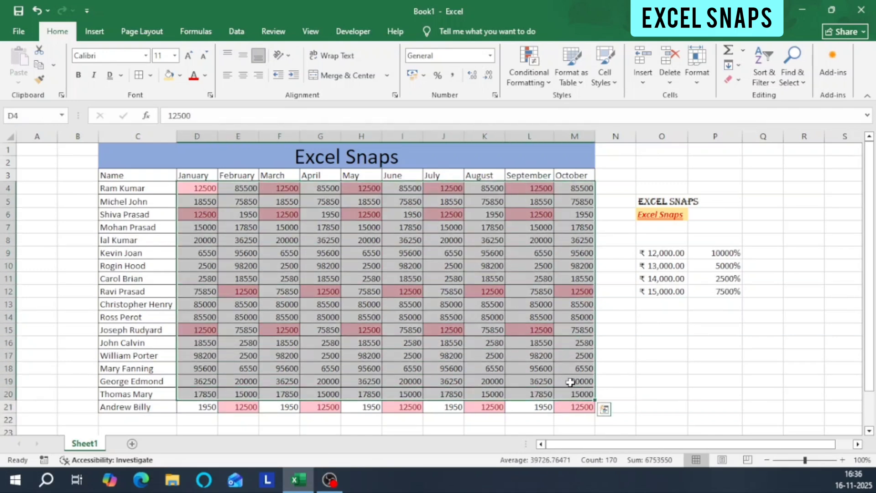
pyautogui.hotkey('ctrl', 'z')
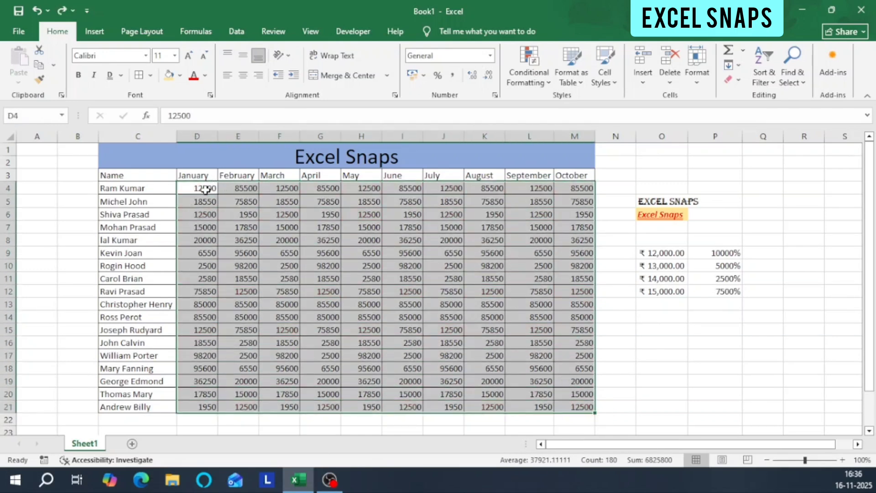
# Start a Text That Contains conditional formatting rule for D4:M21 with 12500 as the text.
pyautogui.click(528, 75)
pyautogui.moveTo(543, 105)
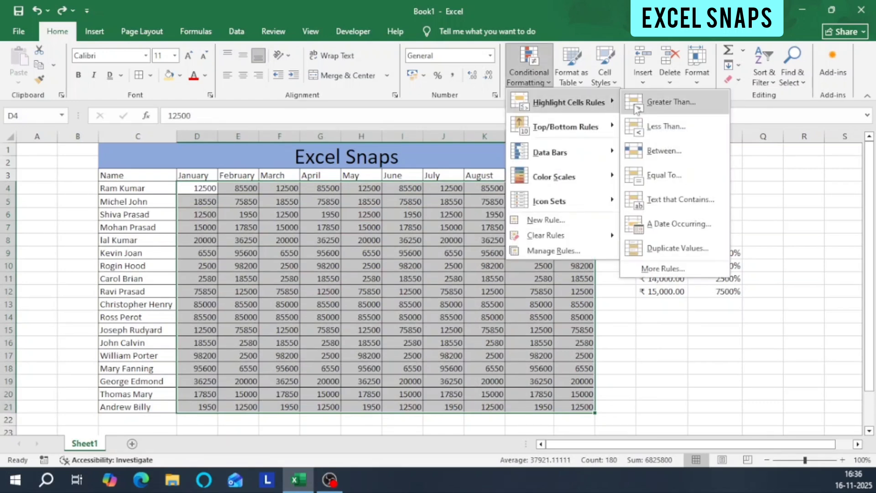
pyautogui.click(685, 201)
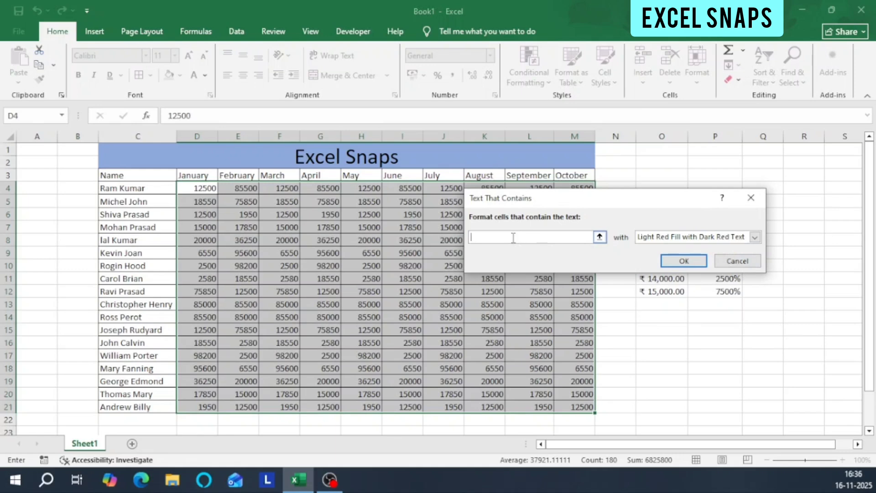
pyautogui.write('12500')
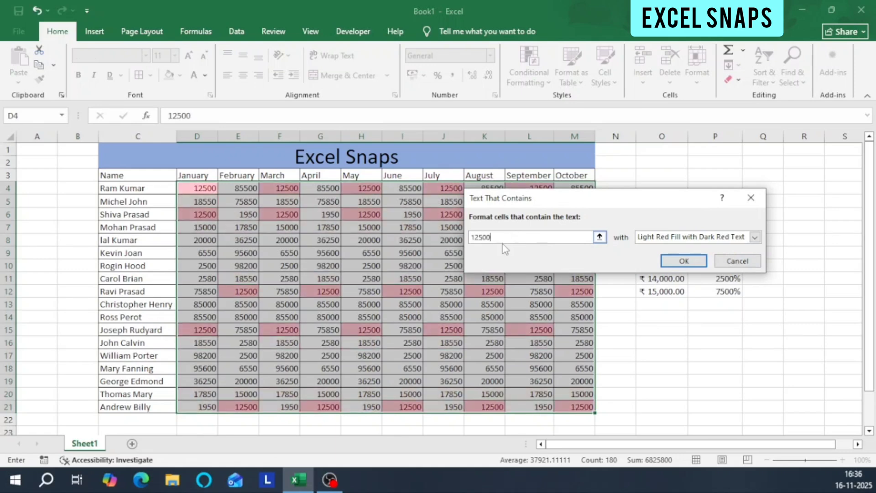
# Replace the rule's text with 6550 and apply it with Light Red Fill with Dark Red Text.
pyautogui.press('BackSpace')
pyautogui.press('BackSpace')
pyautogui.press('BackSpace')
pyautogui.press('BackSpace')
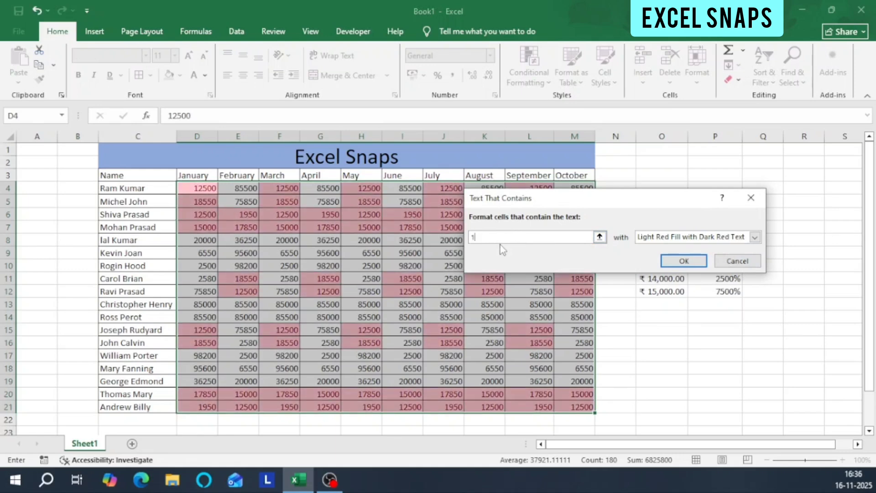
pyautogui.press('BackSpace')
pyautogui.write('6500')
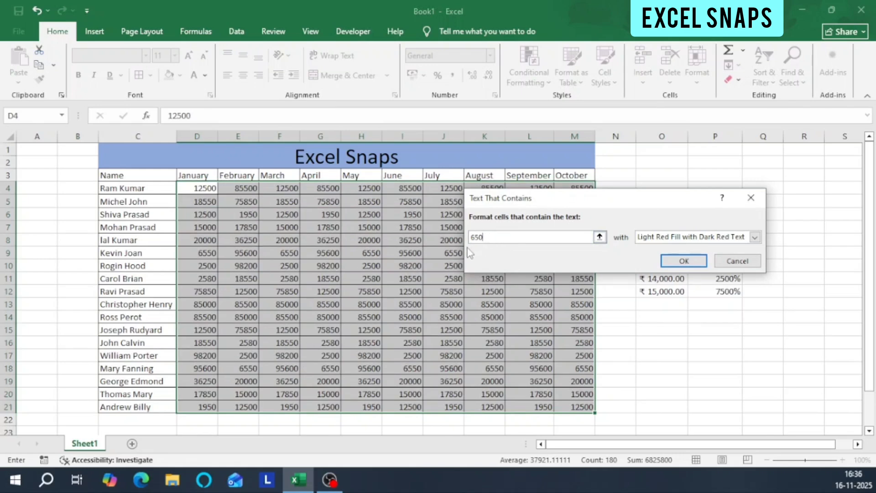
pyautogui.press('BackSpace')
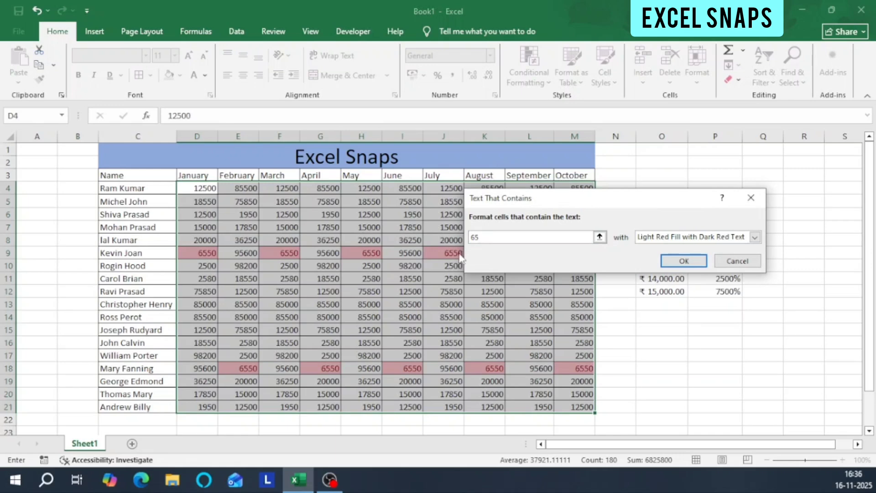
pyautogui.write('50')
pyautogui.click(696, 261)
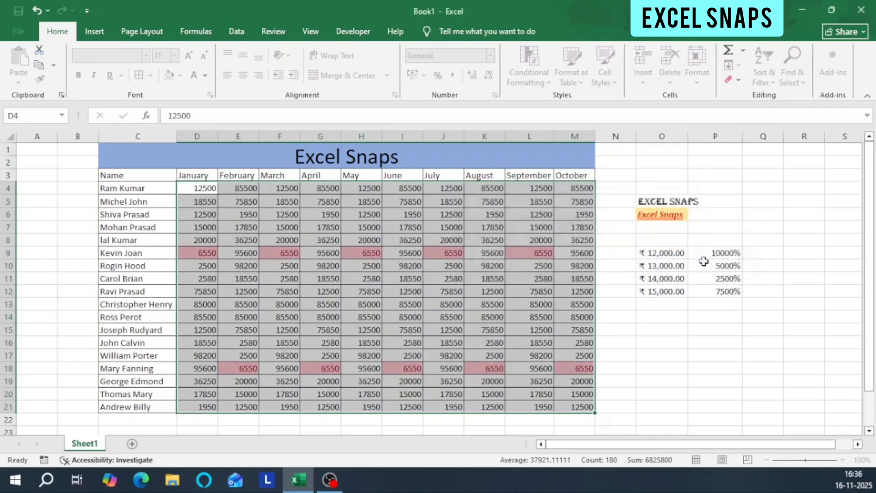
# Check the highlighted cells in rows 9 and 18 and undo the Text That Contains rule.
pyautogui.moveTo(209, 252); pyautogui.dragTo(522, 253)
pyautogui.click(235, 370)
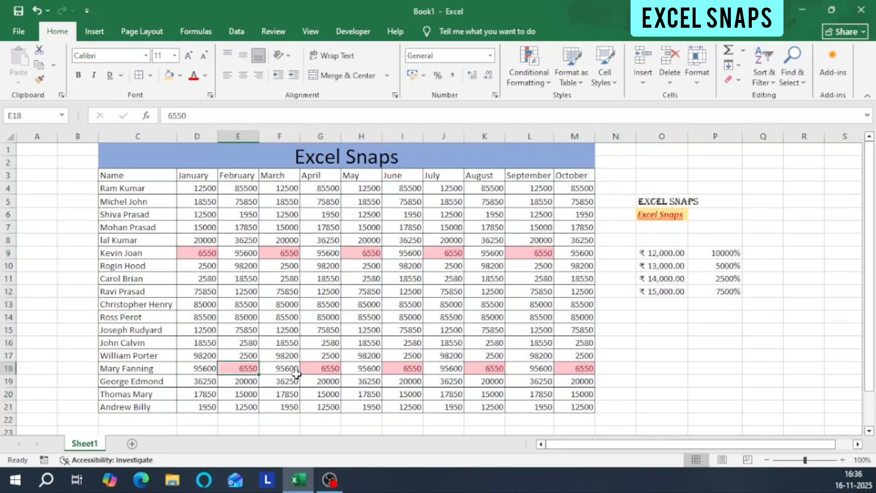
pyautogui.click(324, 371)
pyautogui.click(397, 370)
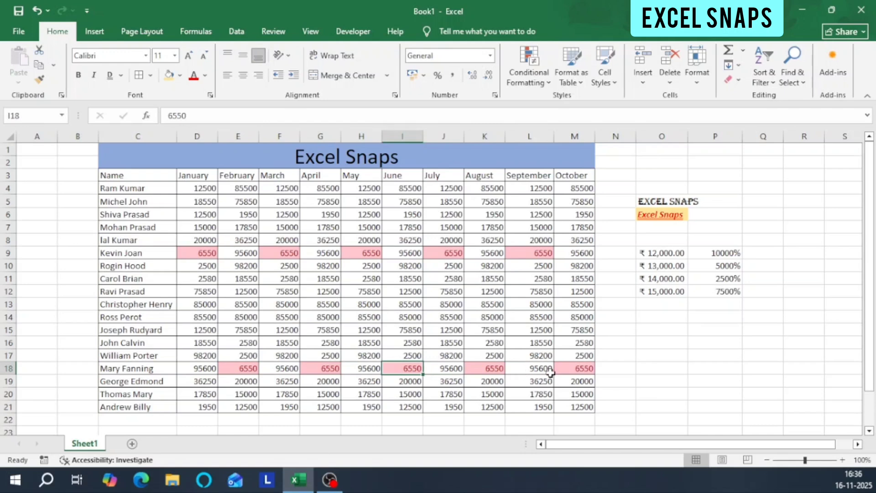
pyautogui.moveTo(195, 178); pyautogui.dragTo(235, 178)
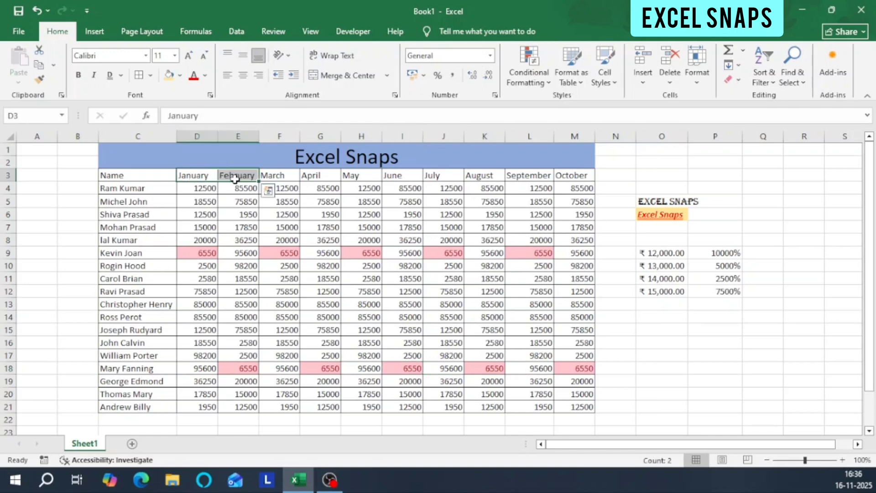
pyautogui.hotkey('ctrl', 'z')
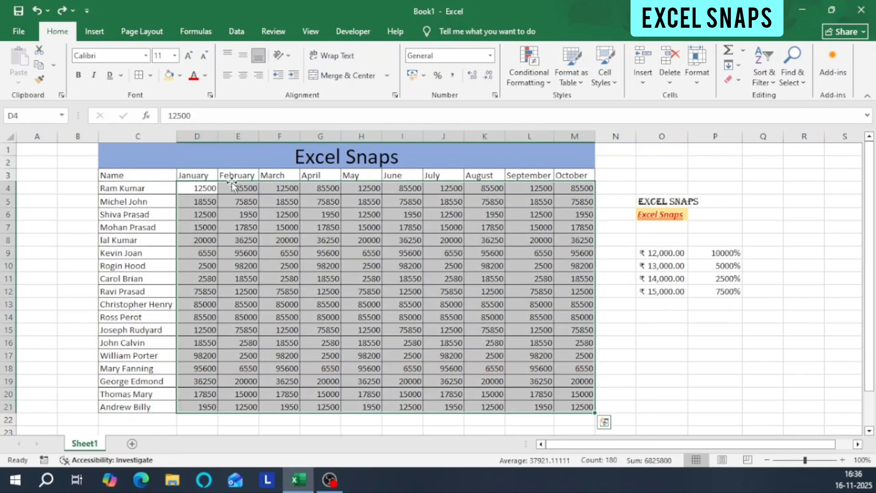
pyautogui.click(531, 72)
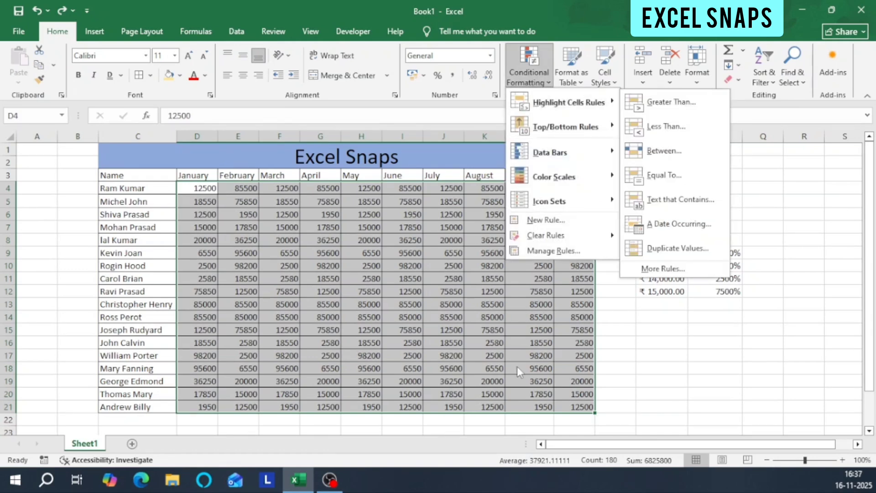
pyautogui.click(663, 338)
pyautogui.click(669, 327)
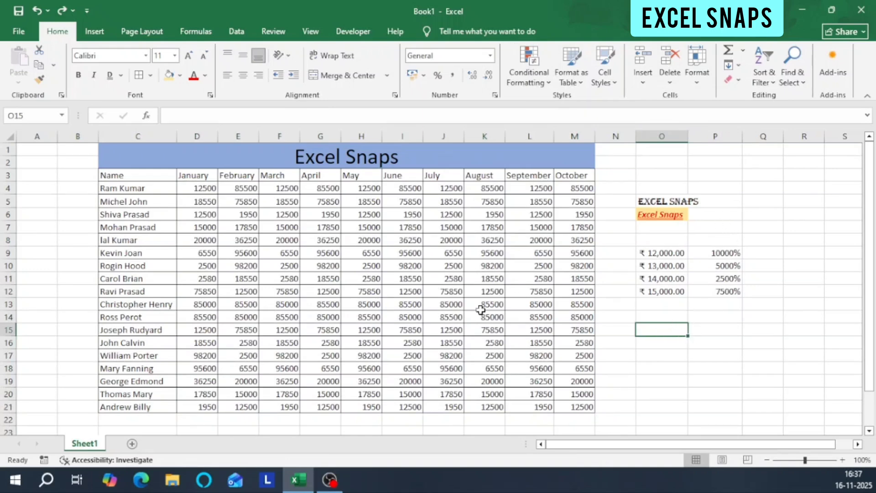
# Enter the values 1200, 1300, 1400, 1200 and 1300 down cells Q4 to Q8.
pyautogui.click(762, 187)
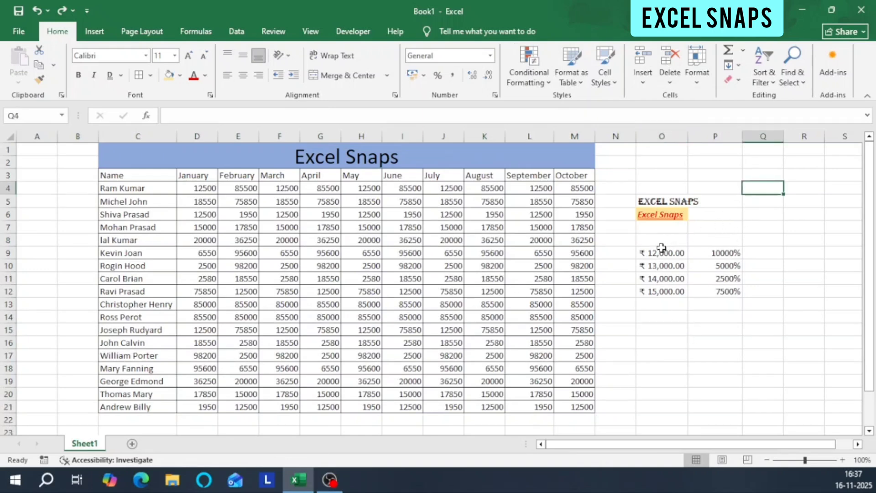
pyautogui.write('1200')
pyautogui.press('Return')
pyautogui.write('1')
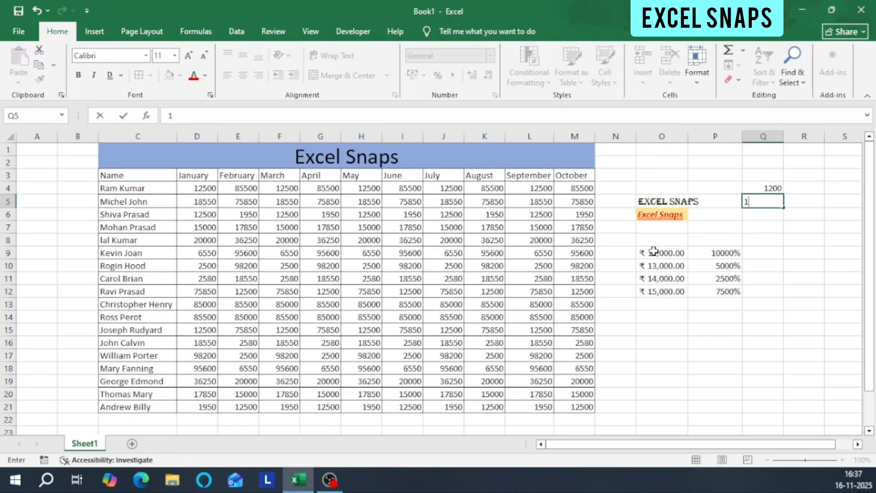
pyautogui.write('300')
pyautogui.press('Return')
pyautogui.write('1400')
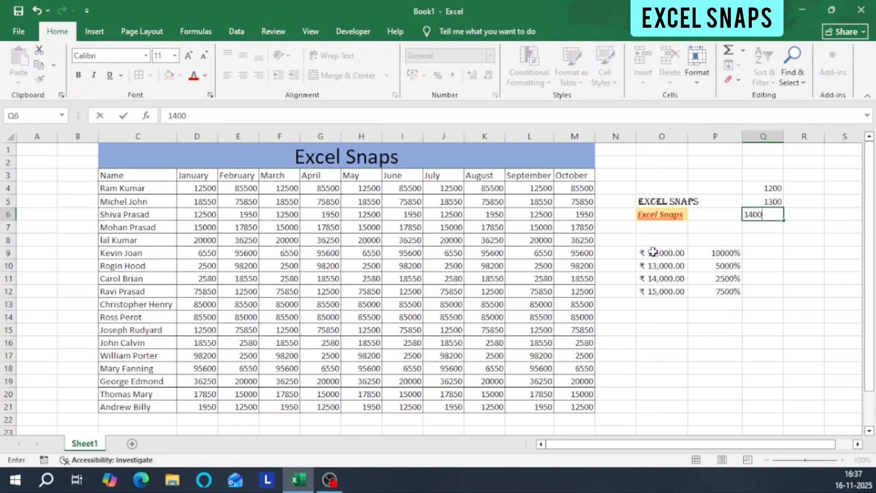
pyautogui.press('Return')
pyautogui.write('12')
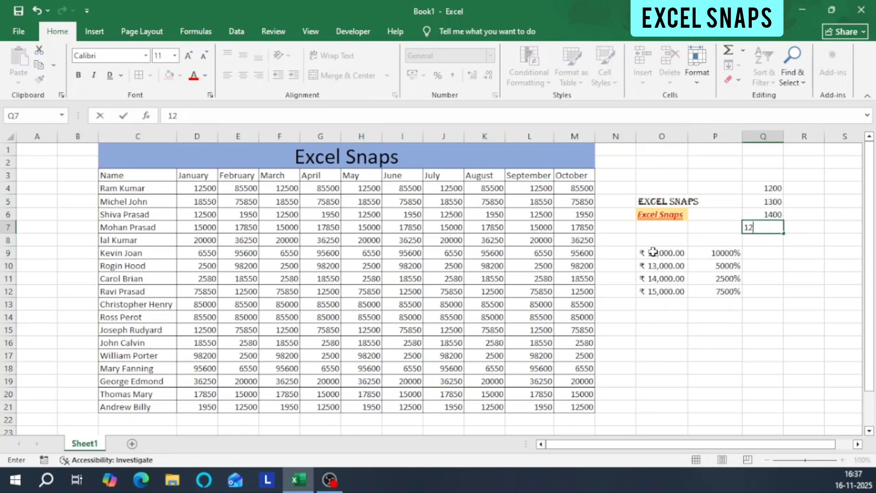
pyautogui.write('00')
pyautogui.press('Return')
pyautogui.write('1300')
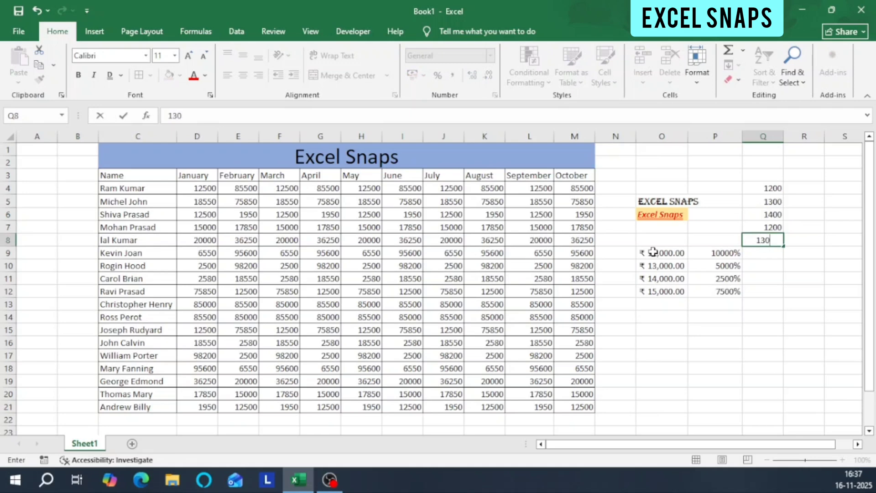
pyautogui.press('Return')
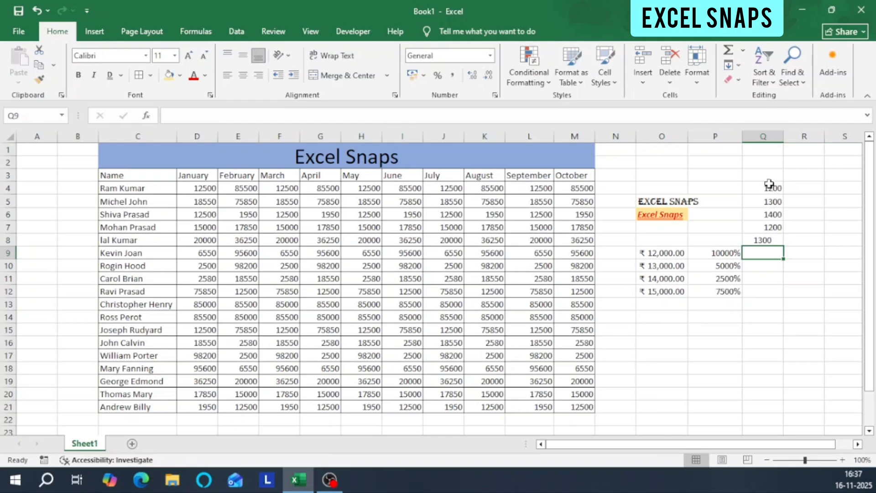
# Apply a Duplicate Values conditional formatting rule to Q4:Q8 with Light Red Fill with Dark Red Text.
pyautogui.moveTo(769, 183); pyautogui.dragTo(761, 245)
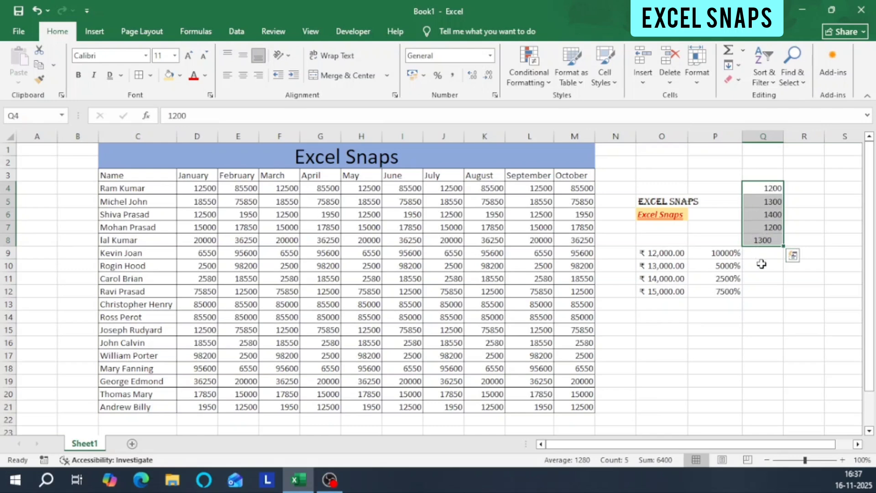
pyautogui.click(537, 83)
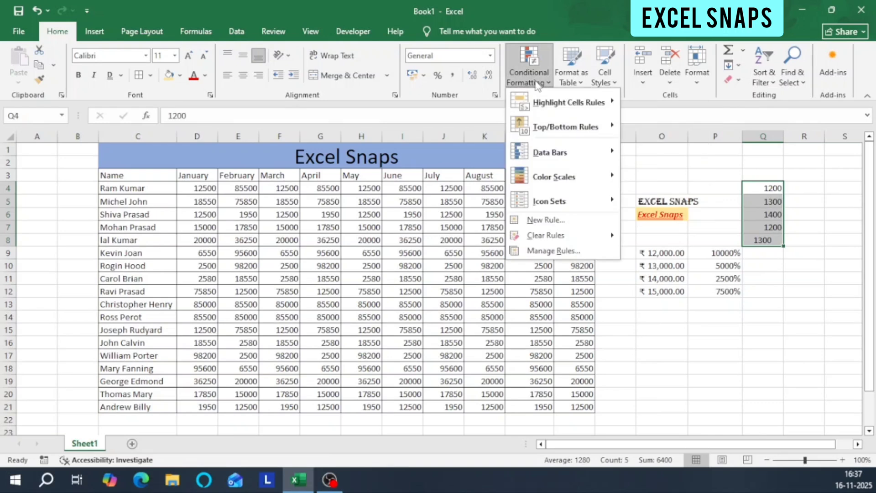
pyautogui.moveTo(543, 114)
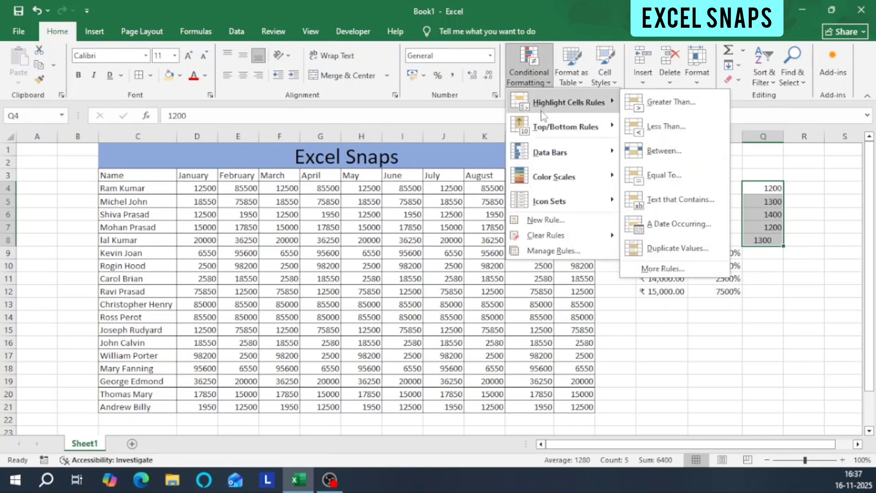
pyautogui.click(673, 257)
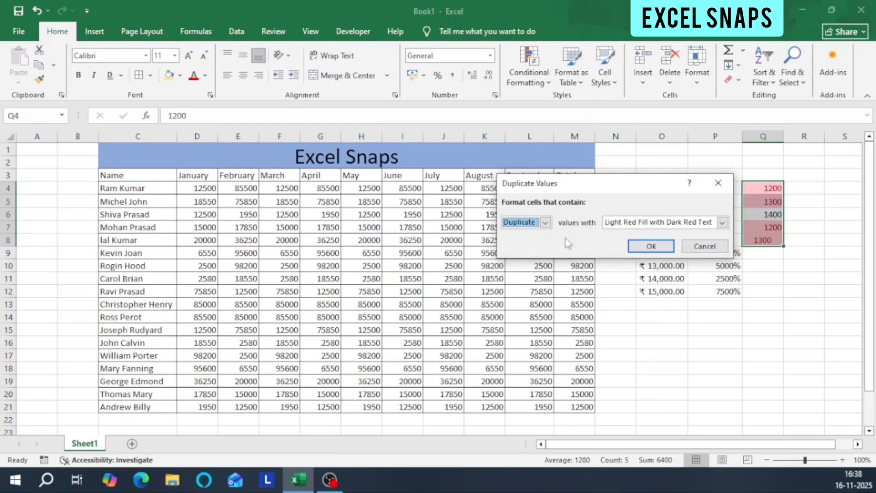
pyautogui.click(661, 247)
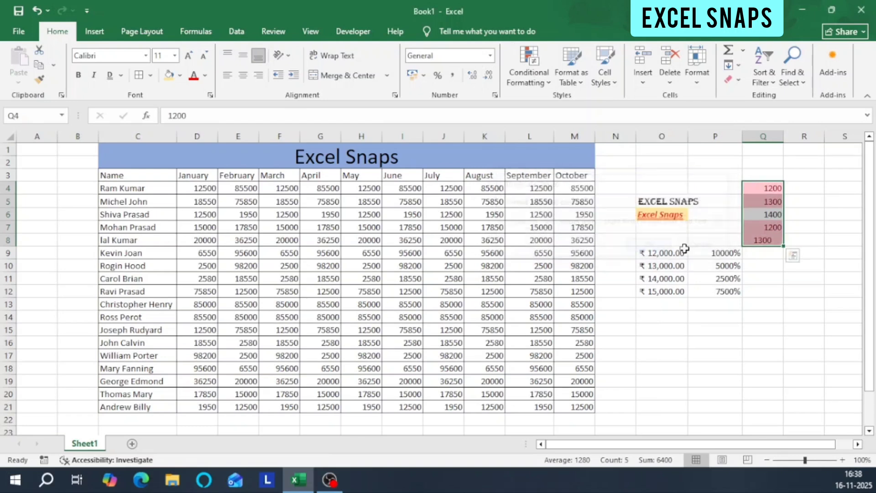
# Check the highlighted duplicates in Q4:Q8 and undo the Duplicate Values rule.
pyautogui.click(767, 189)
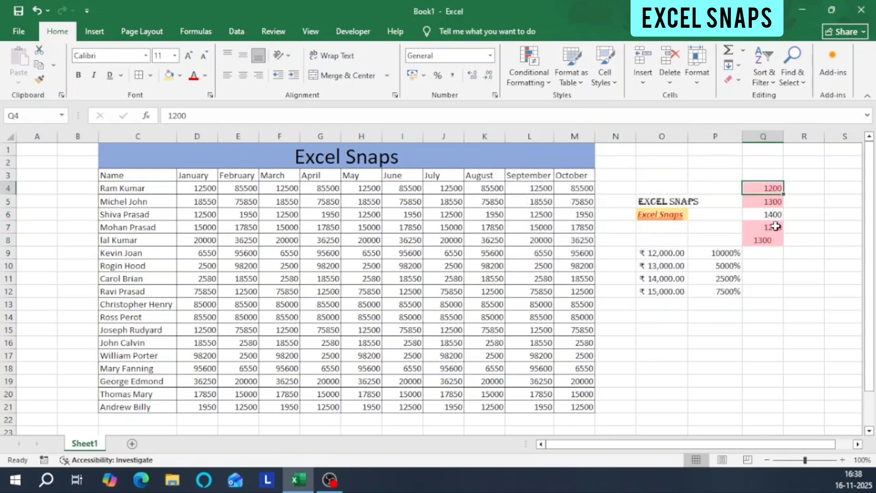
pyautogui.click(774, 227)
pyautogui.click(775, 239)
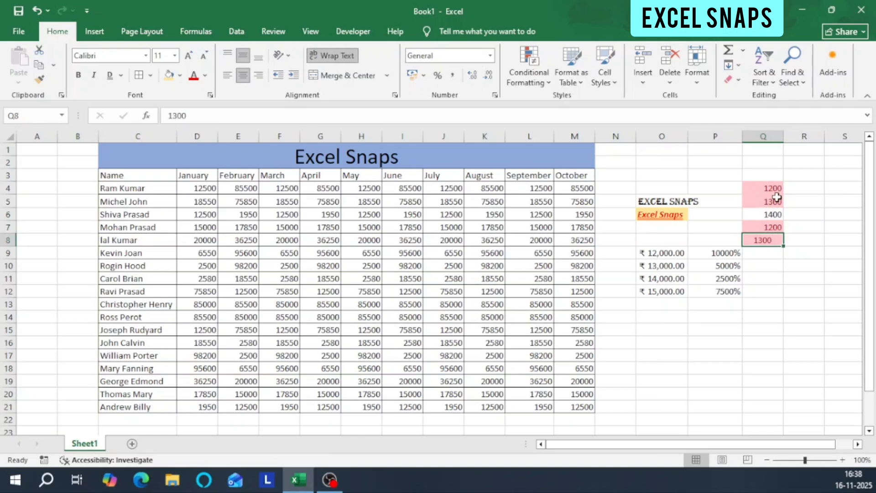
pyautogui.moveTo(775, 194); pyautogui.dragTo(772, 245)
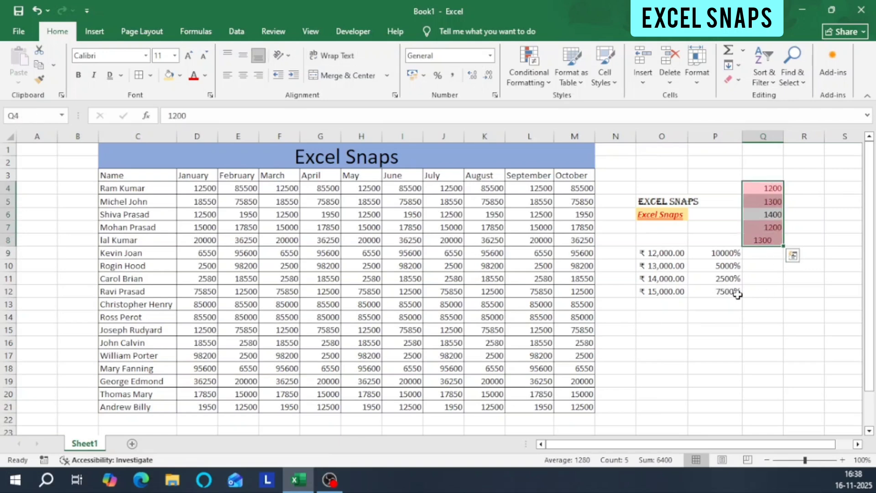
pyautogui.click(534, 84)
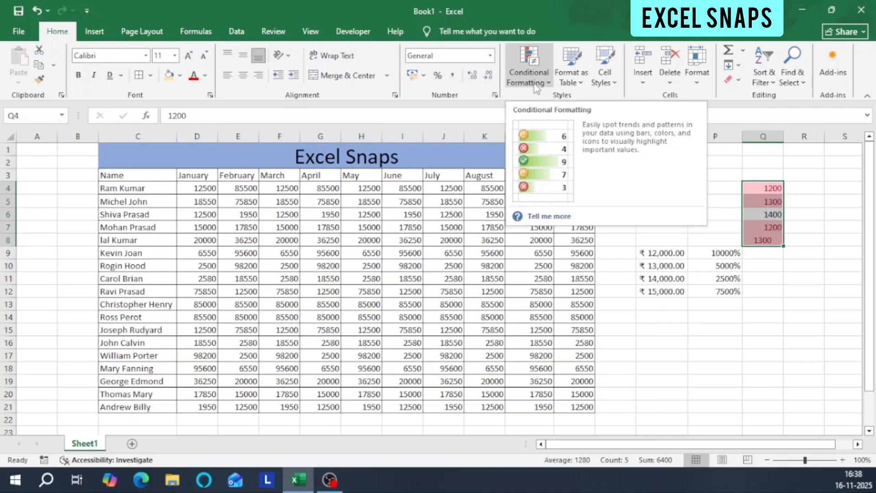
pyautogui.click(534, 84)
pyautogui.hotkey('ctrl', 'z')
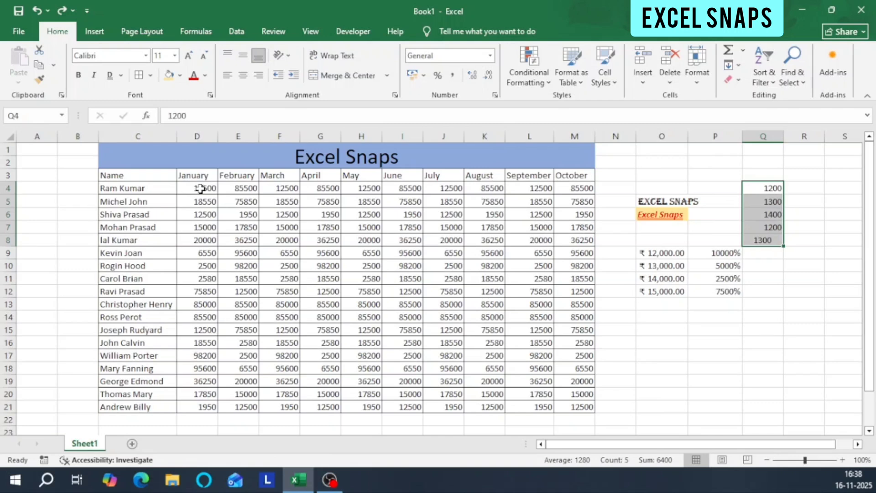
# Start a Greater Than conditional formatting rule for D4:M21 with 12500 as the threshold.
pyautogui.moveTo(201, 188); pyautogui.dragTo(560, 405)
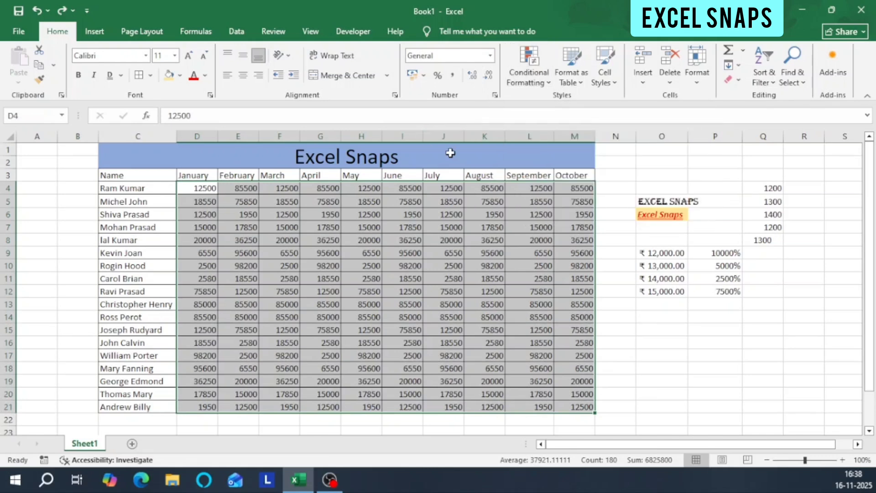
pyautogui.click(536, 75)
pyautogui.moveTo(540, 104)
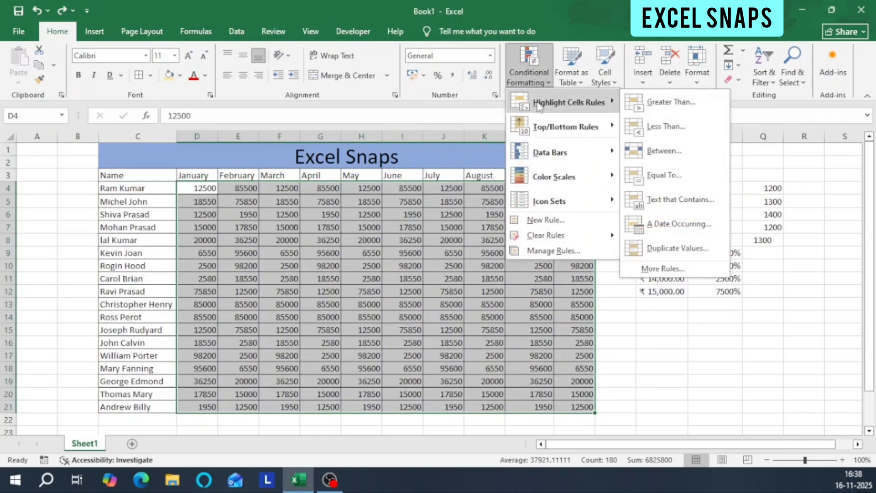
pyautogui.click(680, 101)
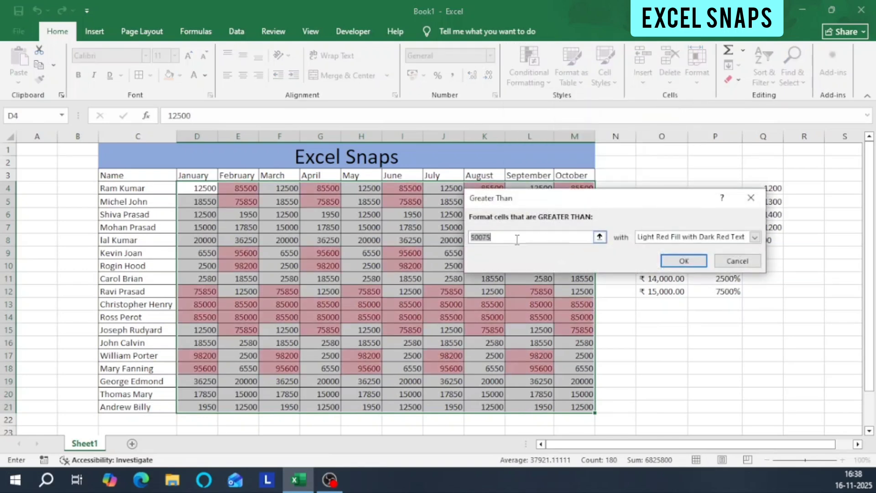
pyautogui.write('12500')
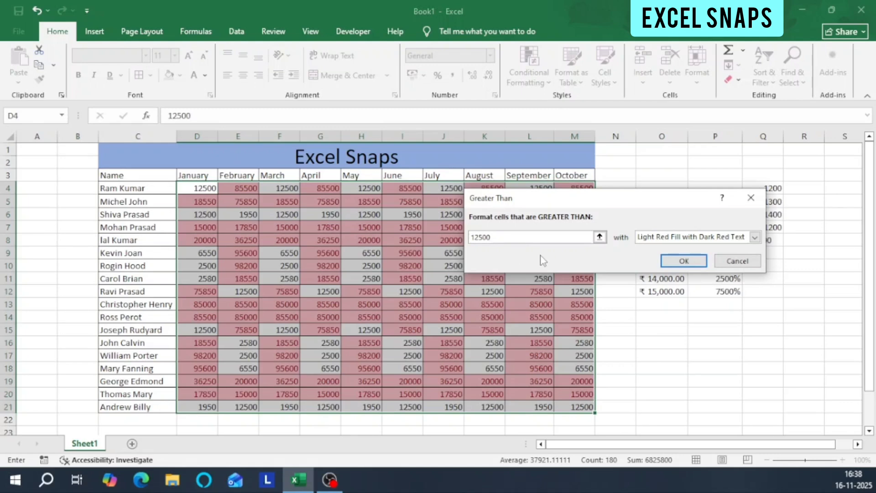
# Preview the Yellow Fill with Dark Yellow Text and Red Text formats for the rule, and view the custom format options without changing them.
pyautogui.click(755, 238)
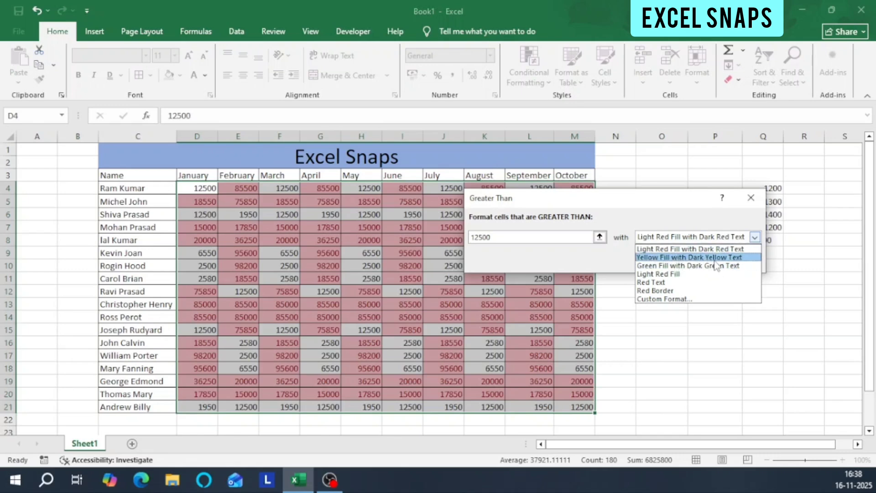
pyautogui.click(734, 260)
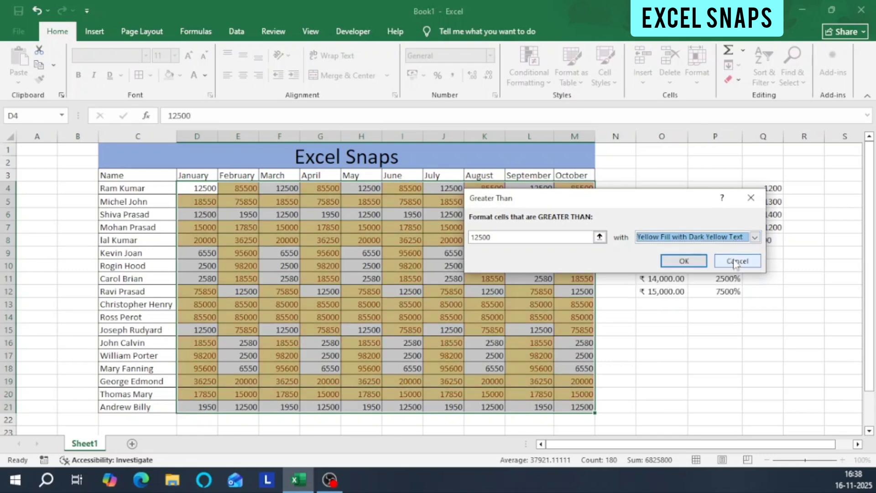
pyautogui.click(755, 237)
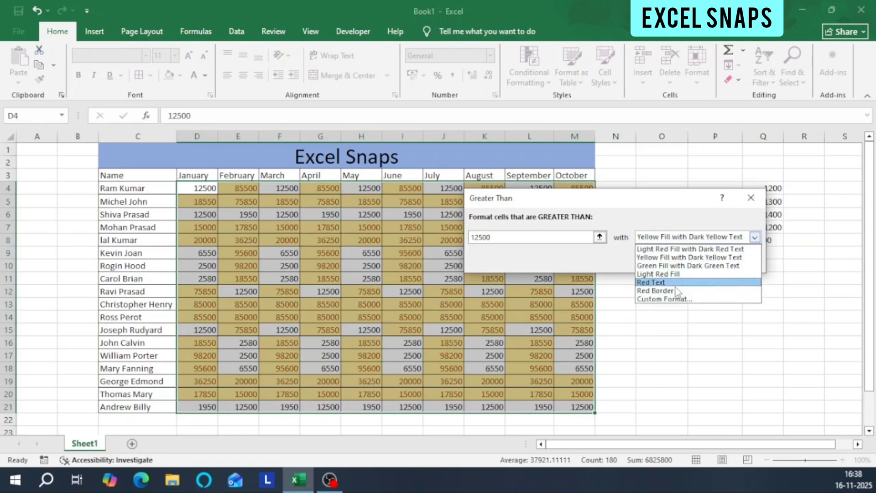
pyautogui.click(674, 283)
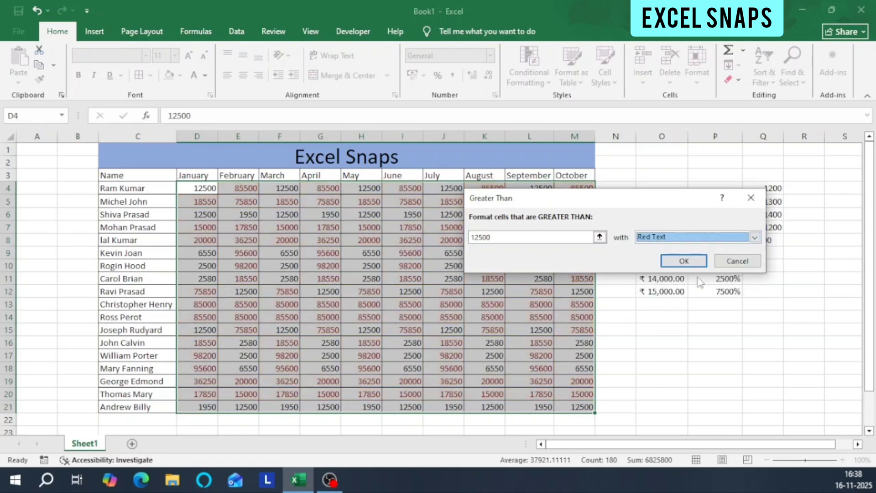
pyautogui.click(755, 237)
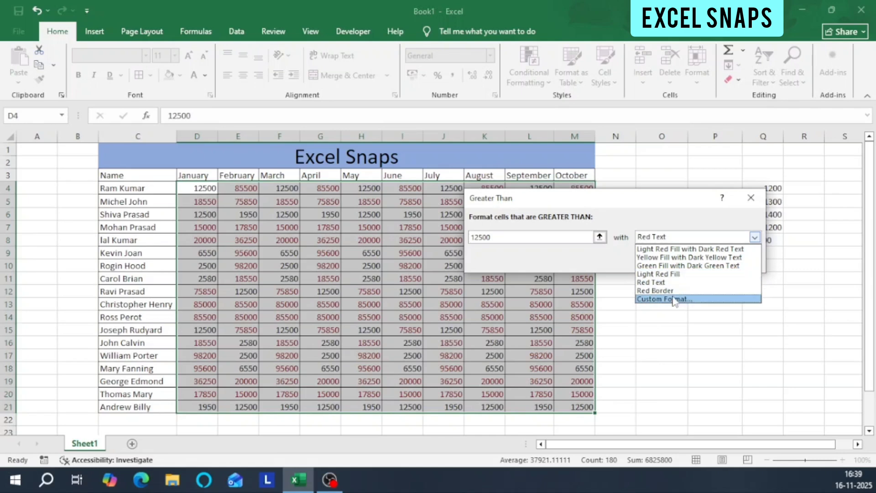
pyautogui.click(674, 299)
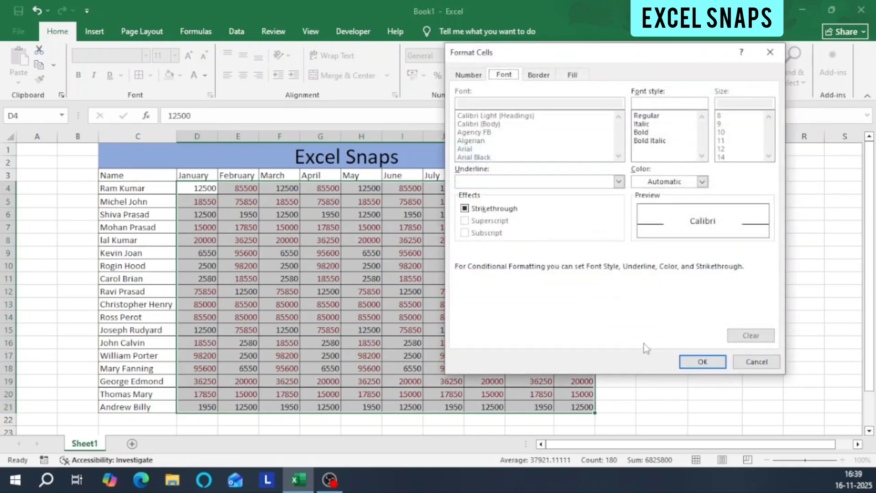
pyautogui.click(756, 361)
# Set the Greater Than rule's format to Yellow Fill with Dark Yellow Text and apply the rule.
pyautogui.click(754, 237)
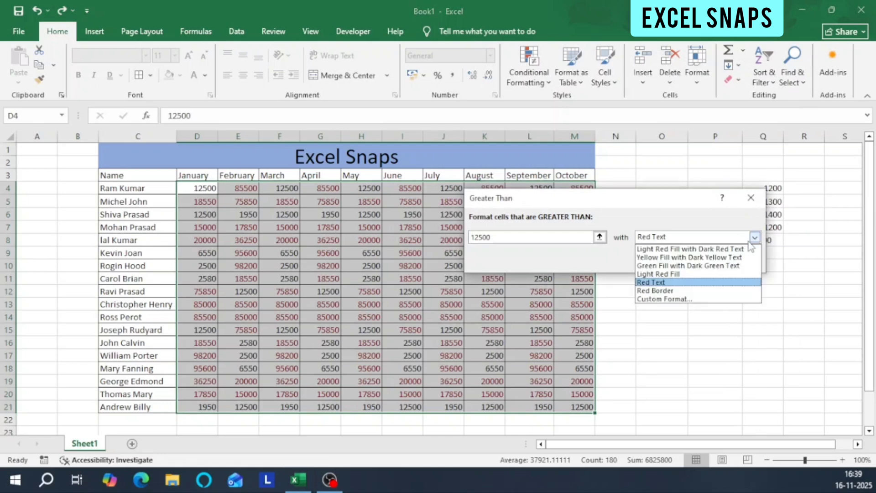
pyautogui.click(712, 255)
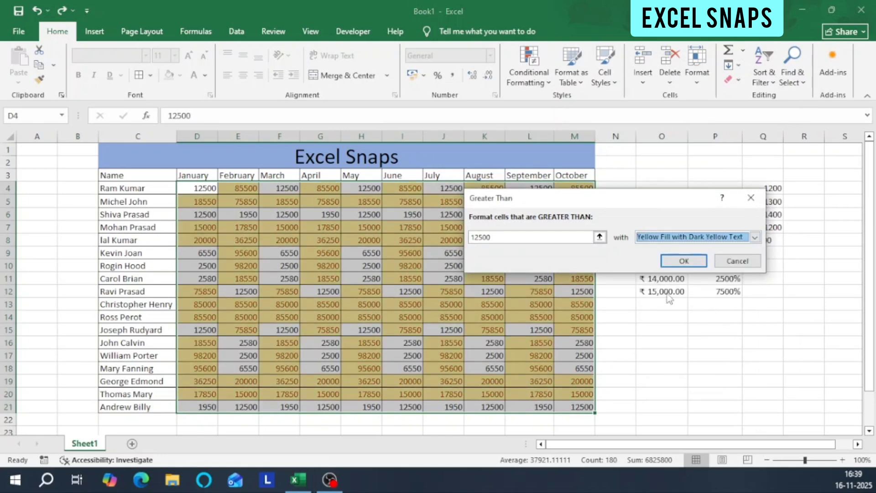
pyautogui.click(684, 260)
# Apply a Less Than rule to D4:M21 with the threshold 50075 and Light Red Fill with Dark Red Text.
pyautogui.moveTo(201, 188); pyautogui.dragTo(579, 409)
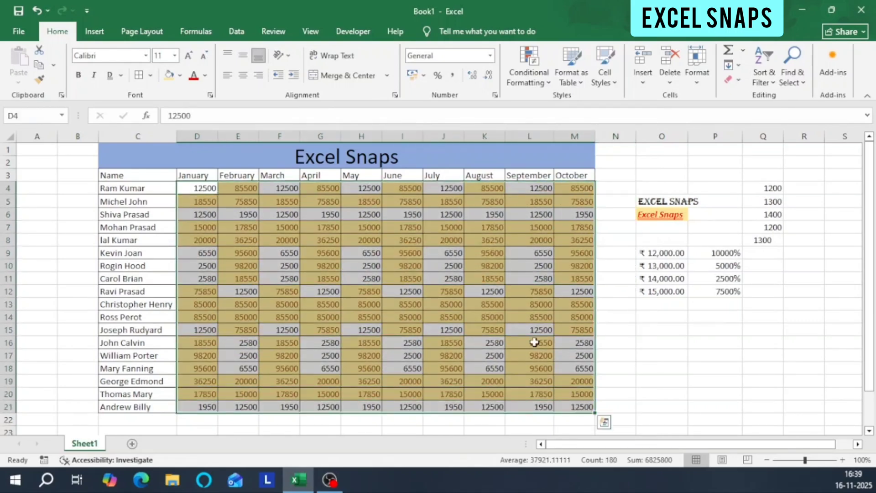
pyautogui.click(529, 75)
pyautogui.moveTo(549, 114)
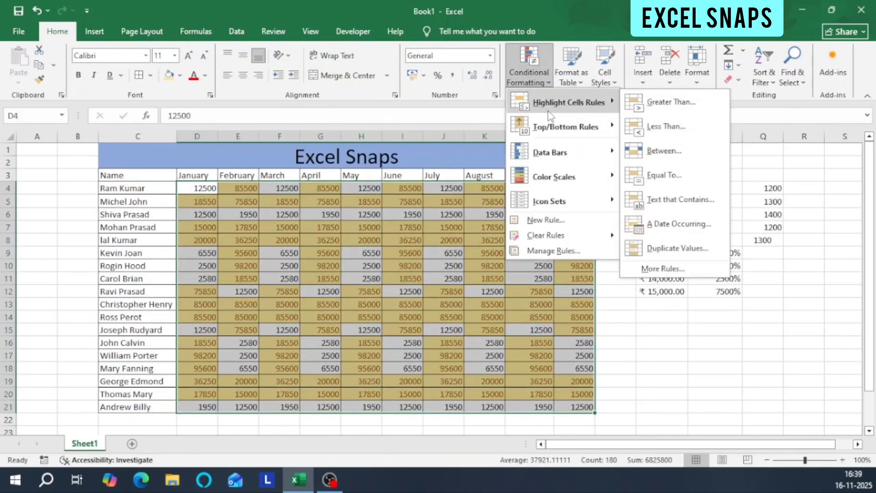
pyautogui.click(684, 126)
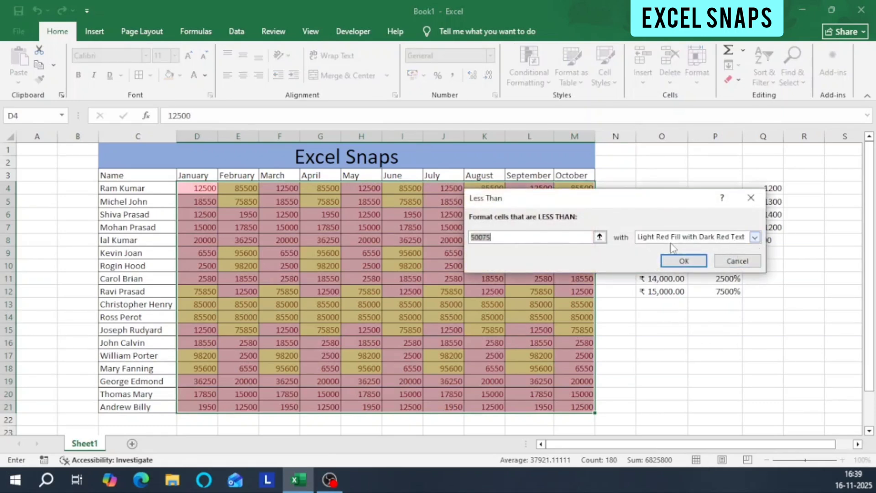
pyautogui.click(694, 261)
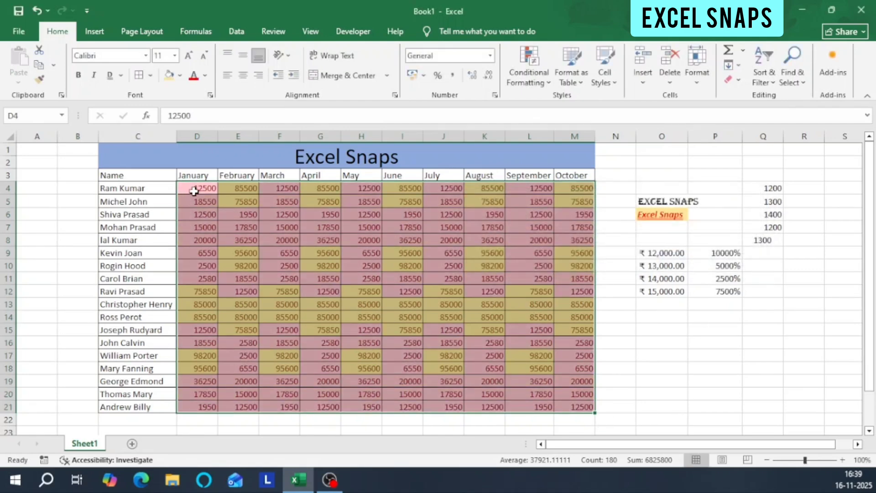